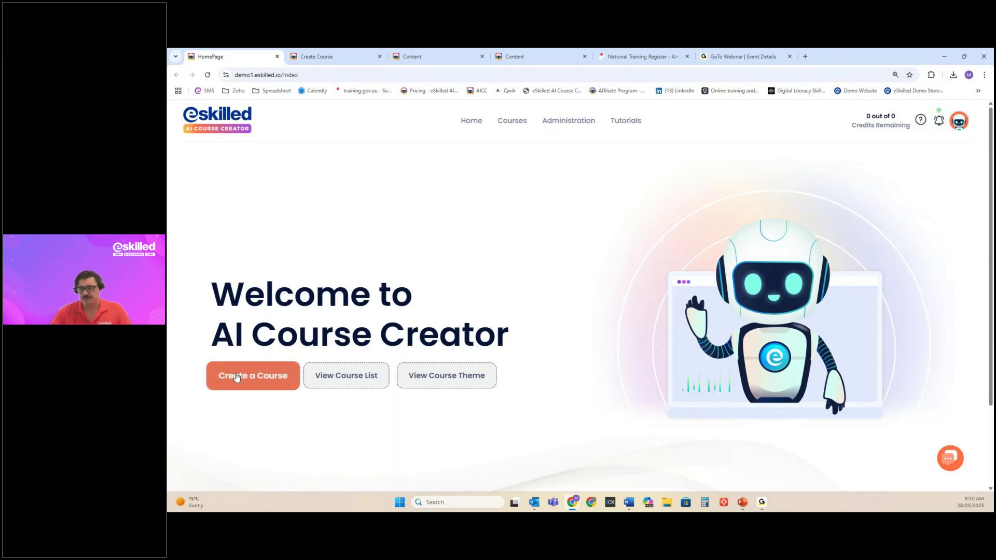
Start creating a course and name it "Workplace health and safety for NDIS gardeners"
{"action": "left_click", "coordinate": [255, 381]}
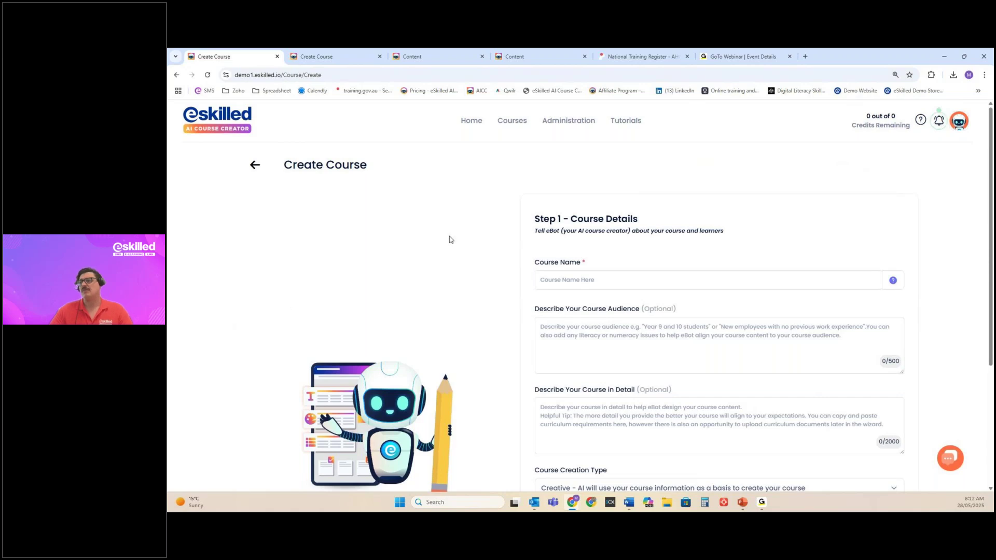
{"action": "scroll", "coordinate": [354, 232], "scroll_direction": "down", "scroll_amount": 1}
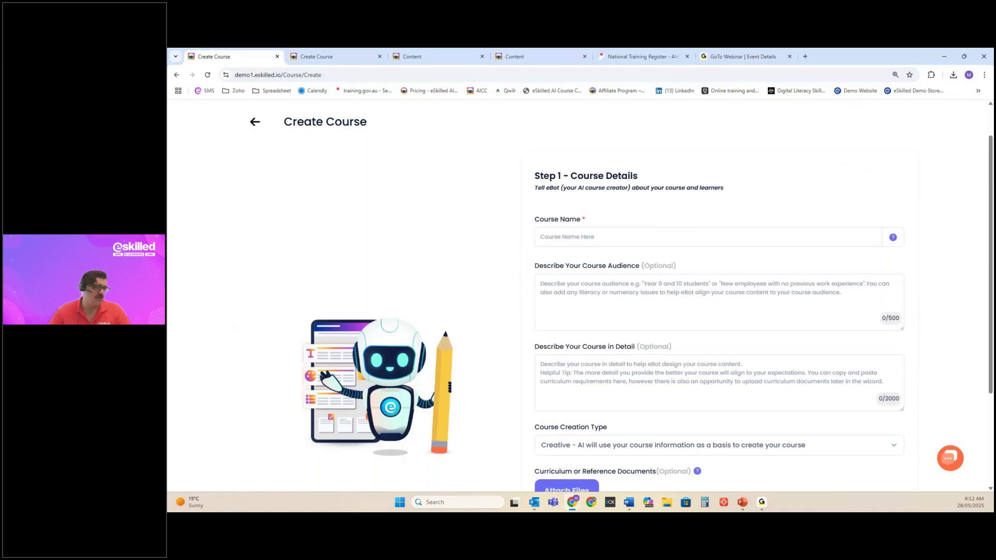
{"action": "key", "text": "alt+Tab"}
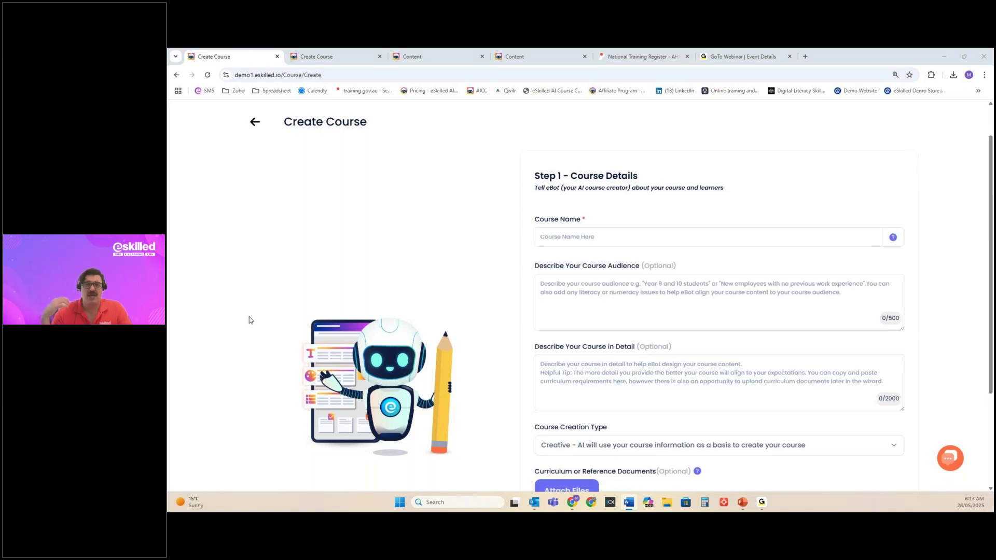
{"action": "left_click", "coordinate": [618, 239]}
{"action": "type", "text": "Workplace health and safety for NDIS gardeners"}
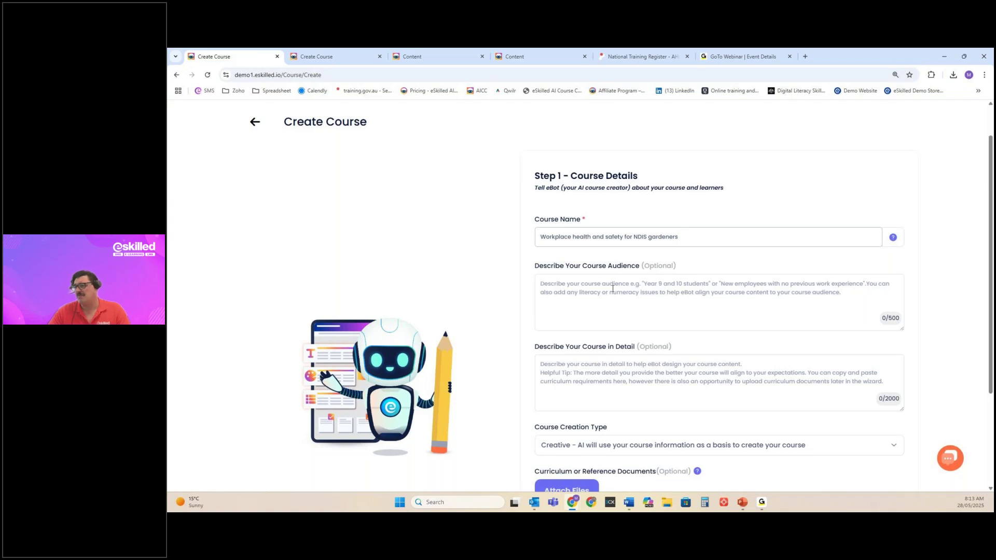
Describe the course audience as "Adults with Low literacy standards"
{"action": "key", "text": "alt+Tab"}
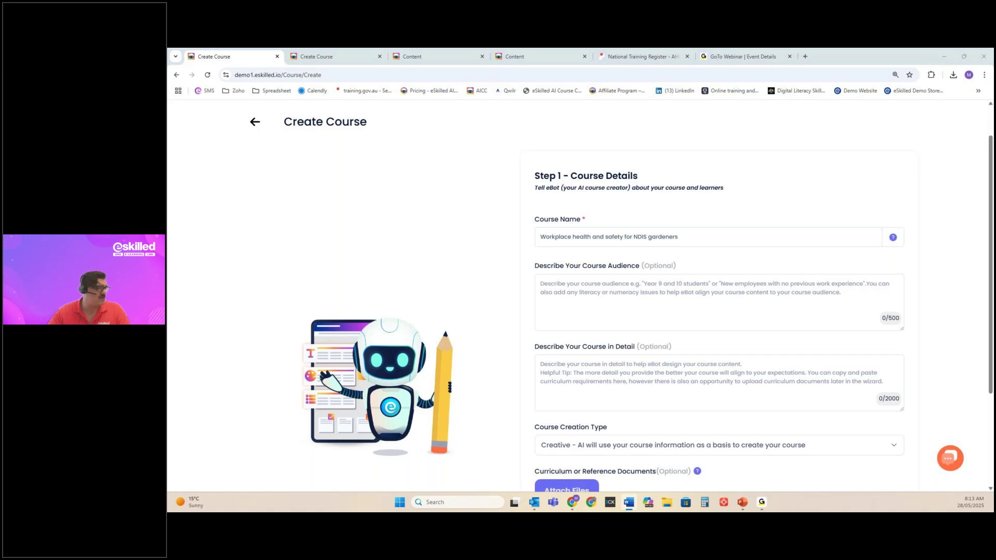
{"action": "left_click", "coordinate": [581, 295]}
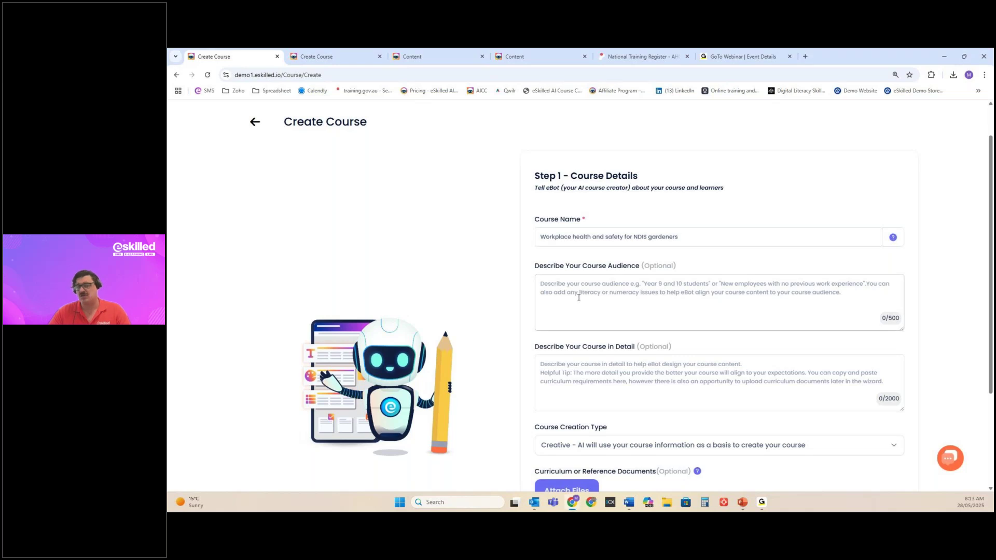
{"action": "type", "text": "Adults with Low literacy standards"}
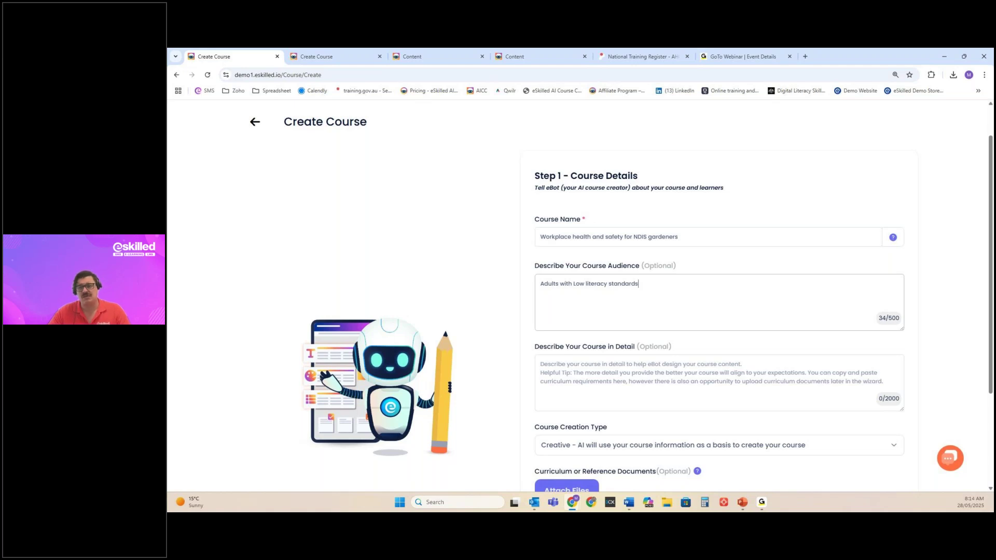
Copy "AHCWHS202 Participate in workplace health and safety processes" from the training.gov.au unit page into the detailed course description, followed by a comma
{"action": "key", "text": "alt+Tab"}
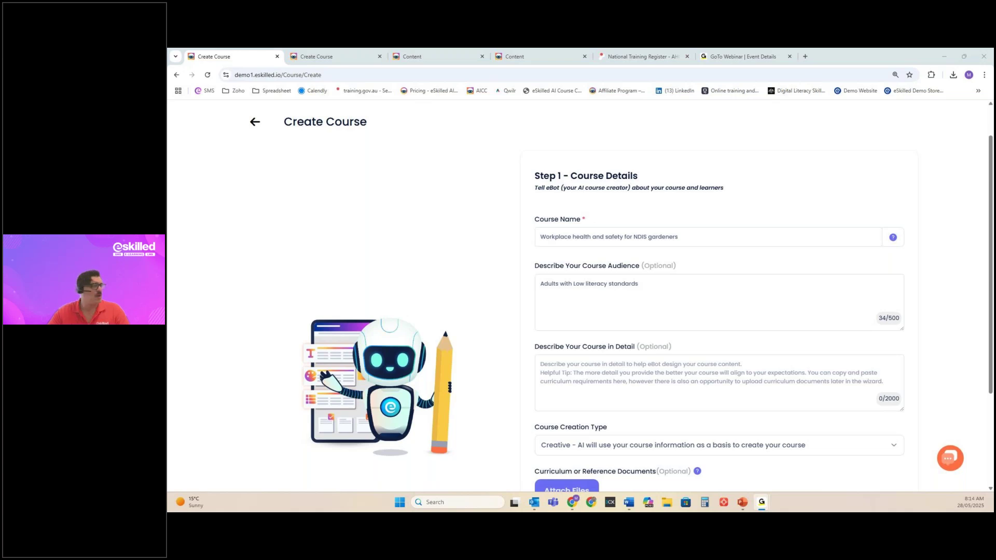
{"action": "key", "text": "alt+Tab"}
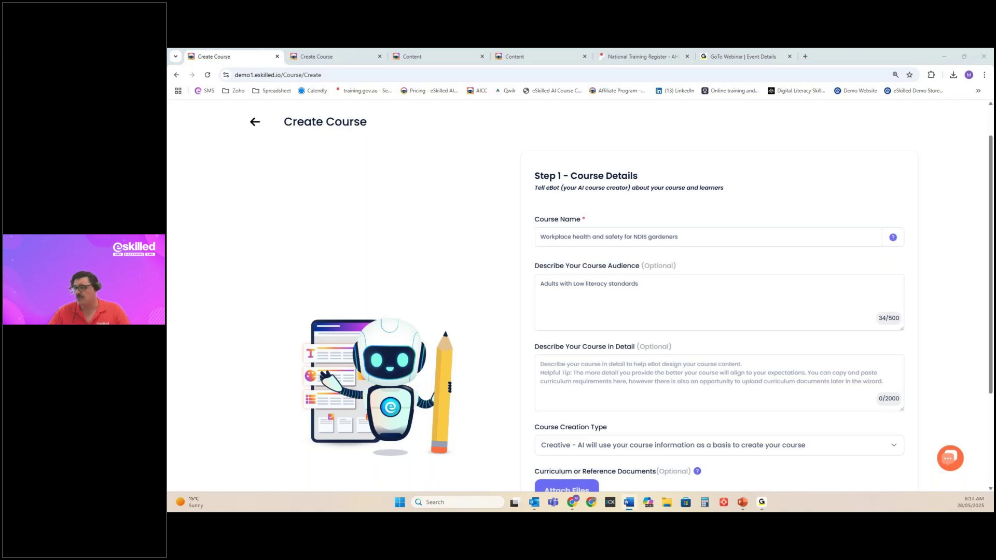
{"action": "left_click", "coordinate": [643, 56]}
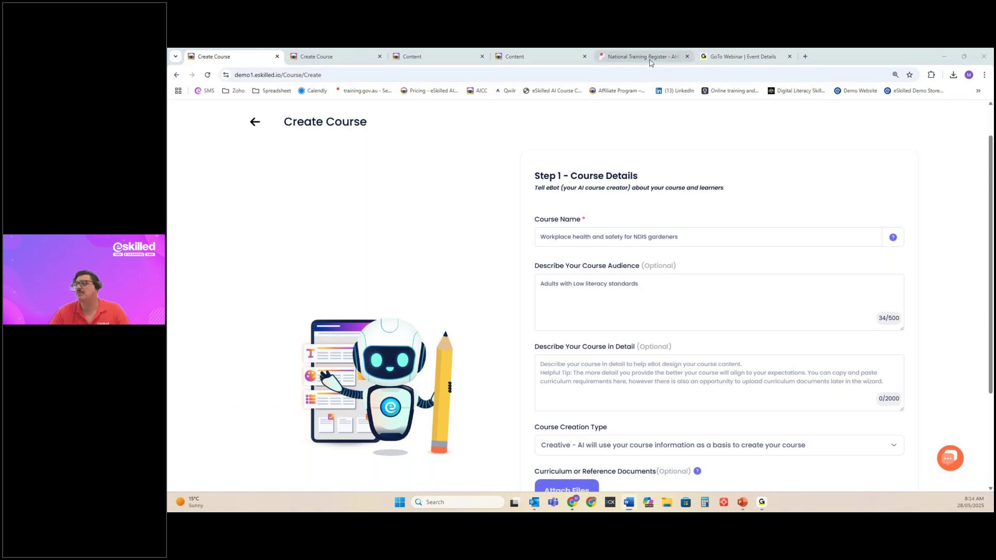
{"action": "left_click_drag", "start_coordinate": [228, 290], "coordinate": [468, 294]}
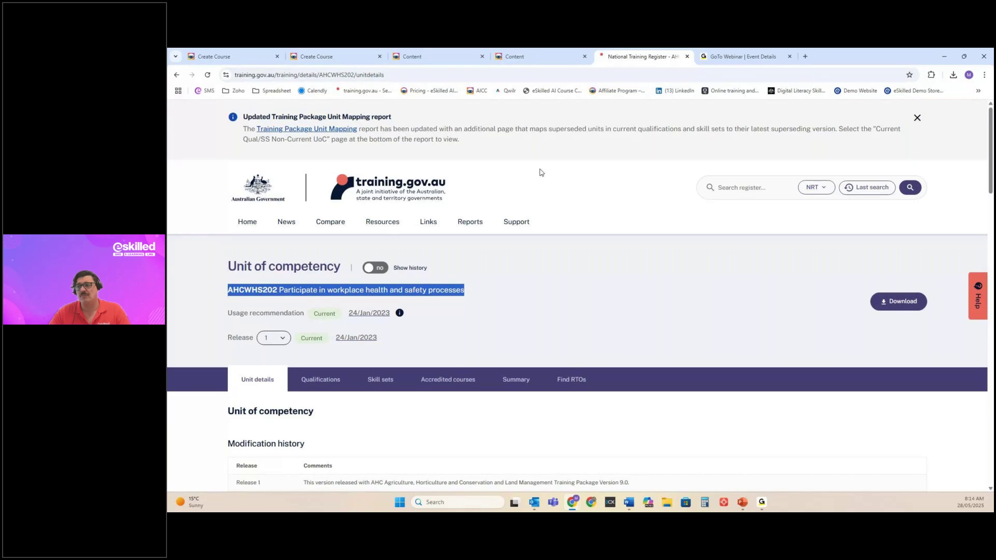
{"action": "left_click", "coordinate": [553, 59]}
{"action": "key", "text": "ctrl+1"}
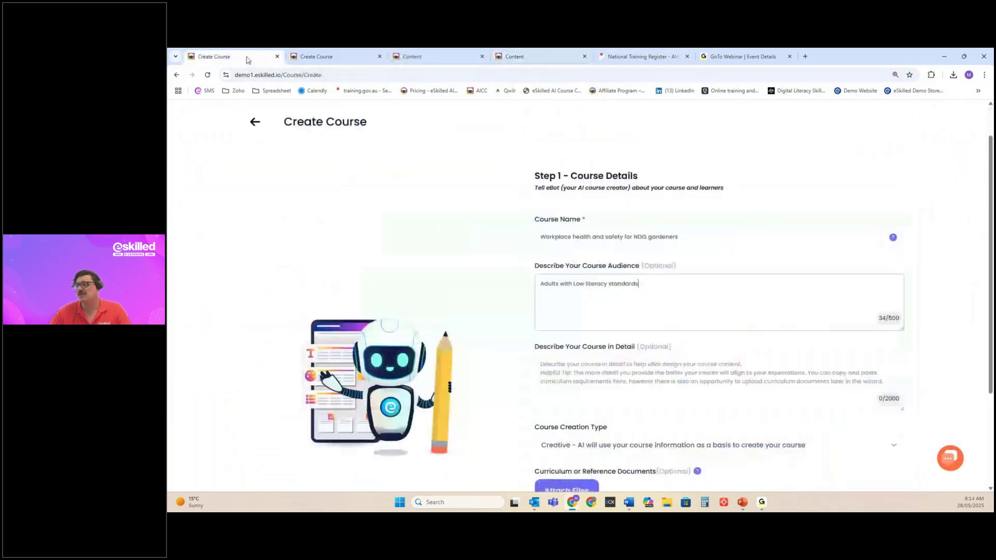
{"action": "left_click", "coordinate": [603, 371]}
{"action": "type", "text": "AHCWHS202 Participate in workplace health and safety processes,"}
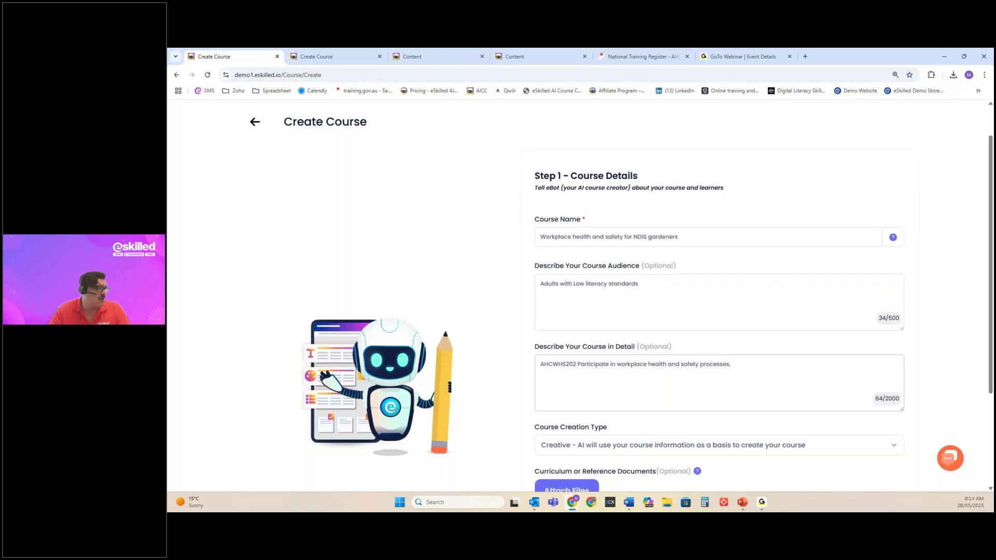
Add "people starting to do gardening for an NDIS provider" to the end of the detailed course description
{"action": "key", "text": "alt+Tab"}
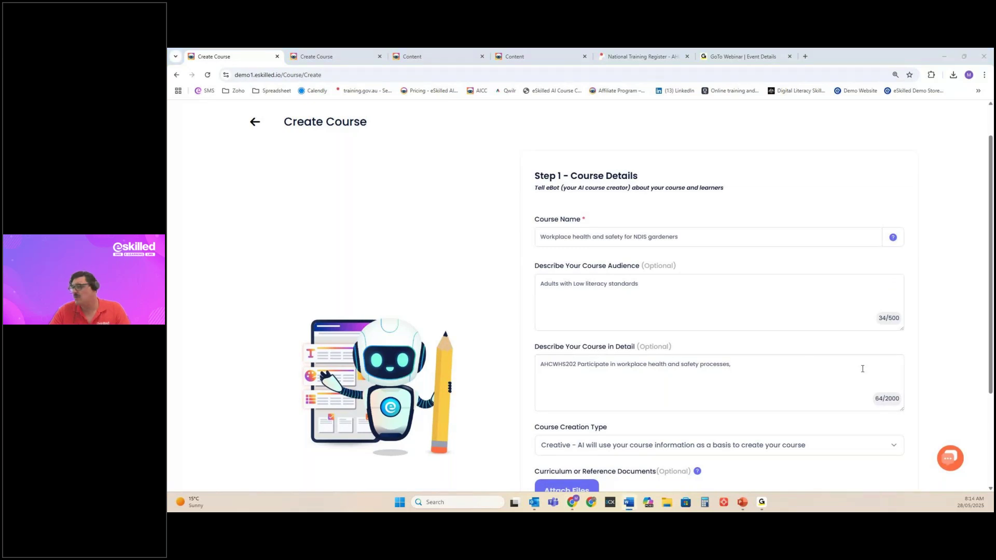
{"action": "left_click", "coordinate": [747, 366]}
{"action": "type", "text": "people starting to do gardening for an NDIS provider"}
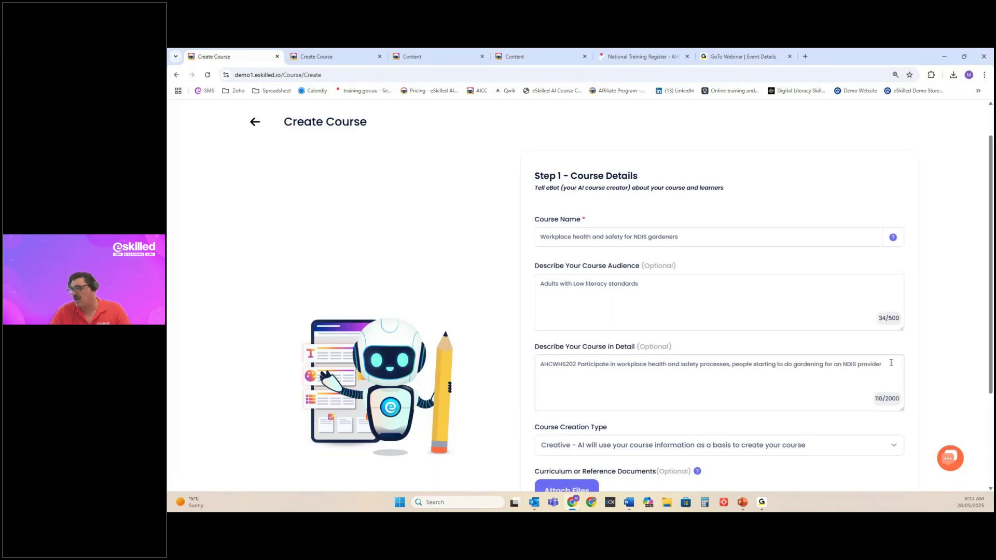
{"action": "left_click_drag", "start_coordinate": [891, 363], "coordinate": [729, 365]}
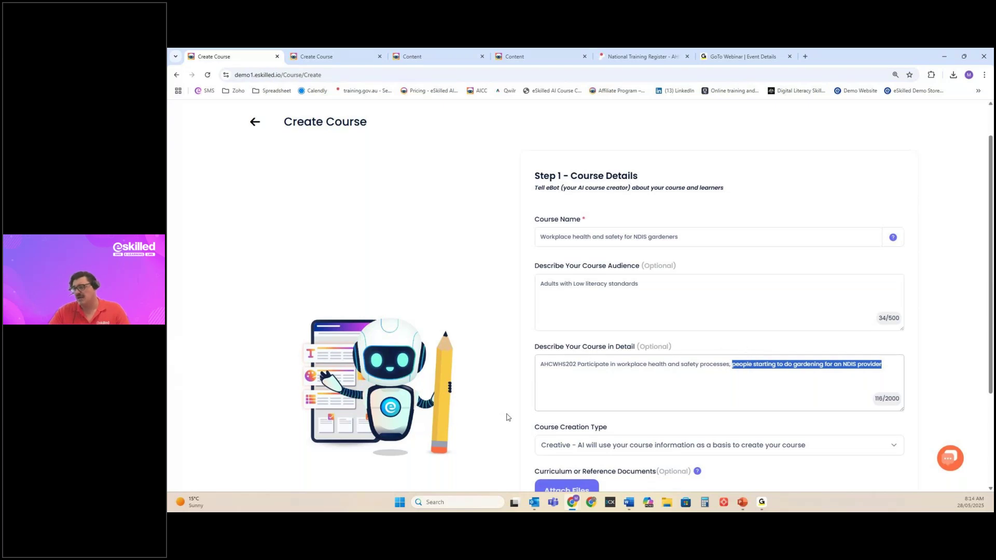
Review the reference document requirements, start adding a document, and look through the available file types
{"action": "scroll", "coordinate": [509, 400], "scroll_direction": "down", "scroll_amount": 2}
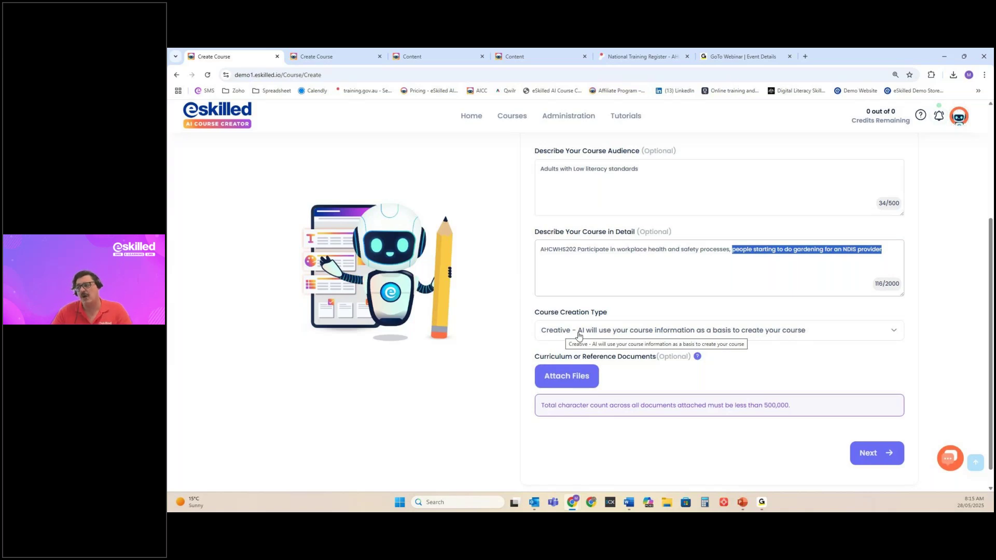
{"action": "left_click_drag", "start_coordinate": [534, 358], "coordinate": [657, 360]}
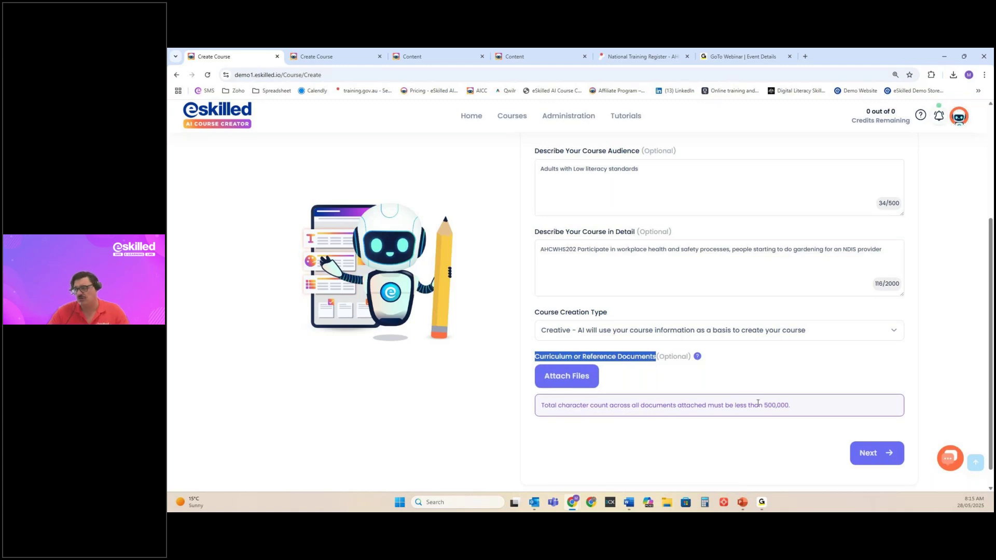
{"action": "left_click_drag", "start_coordinate": [788, 405], "coordinate": [762, 406]}
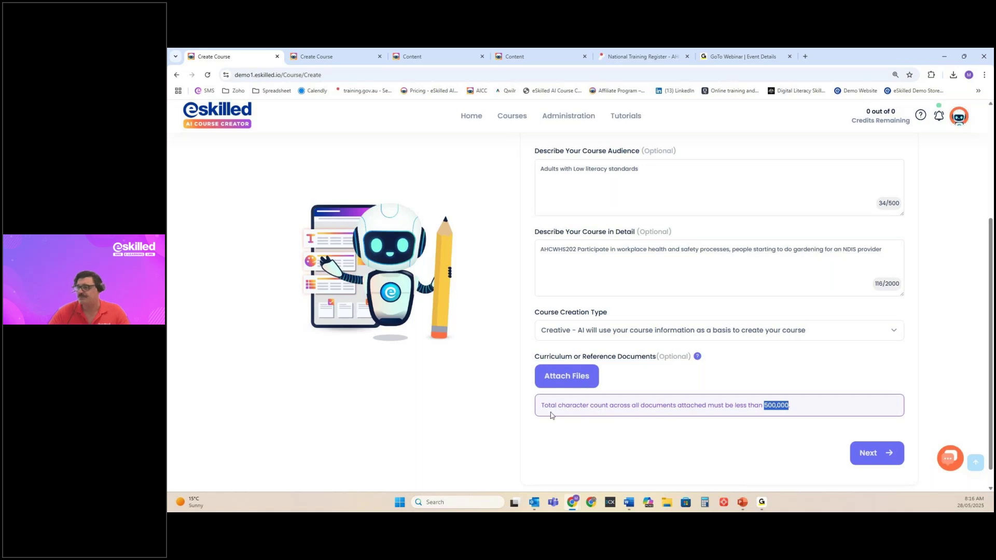
{"action": "left_click", "coordinate": [560, 378]}
{"action": "left_click", "coordinate": [533, 213]}
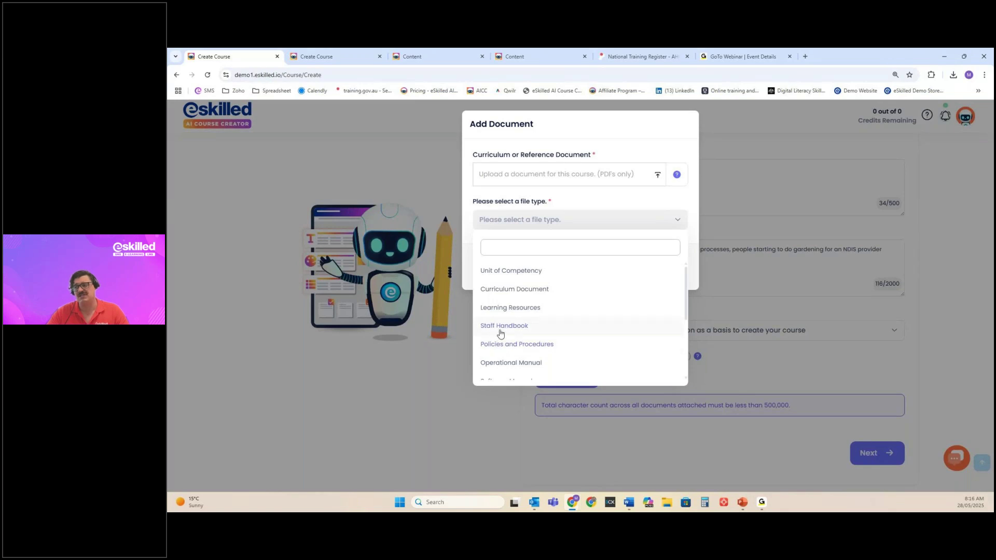
{"action": "scroll", "coordinate": [504, 333], "scroll_direction": "down", "scroll_amount": 3}
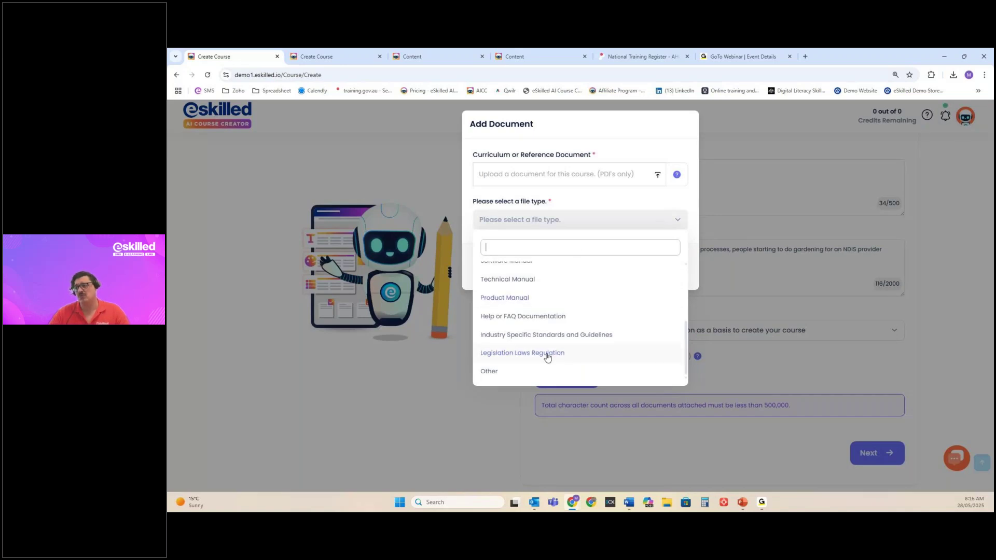
{"action": "scroll", "coordinate": [547, 358], "scroll_direction": "up", "scroll_amount": 3}
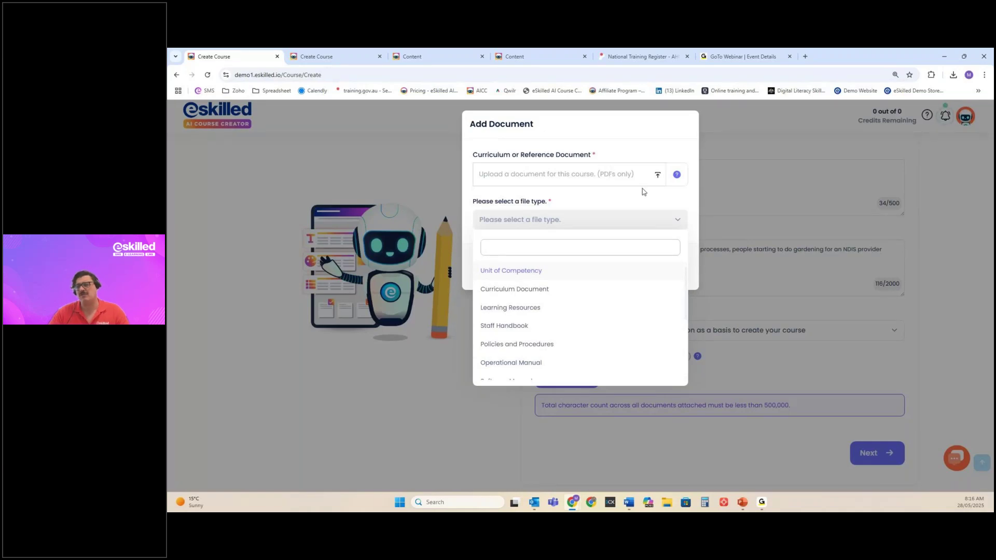
{"action": "left_click", "coordinate": [670, 202]}
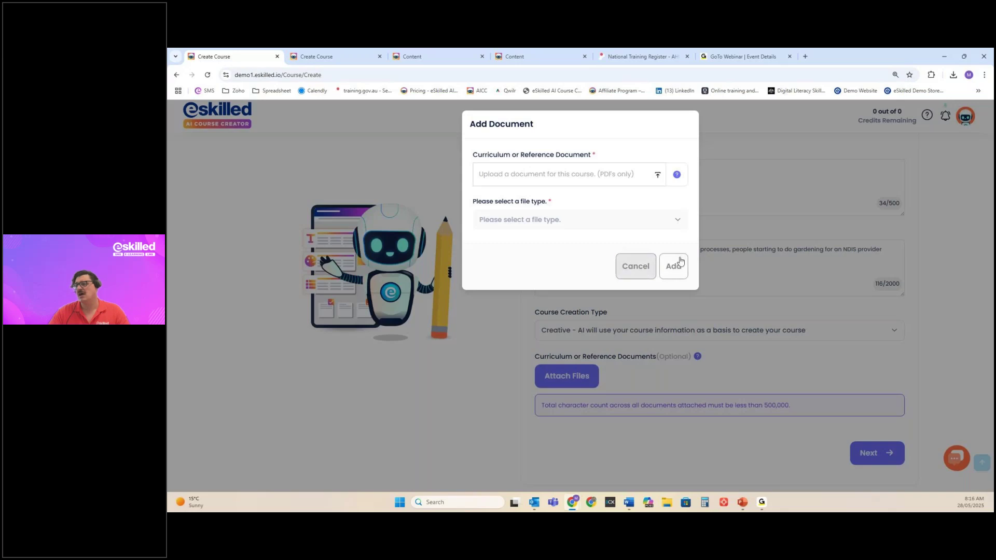
Attach AHCWHS202_Complete_R1.pdf as a reference document with the file type Unit of Competency
{"action": "left_click", "coordinate": [621, 223]}
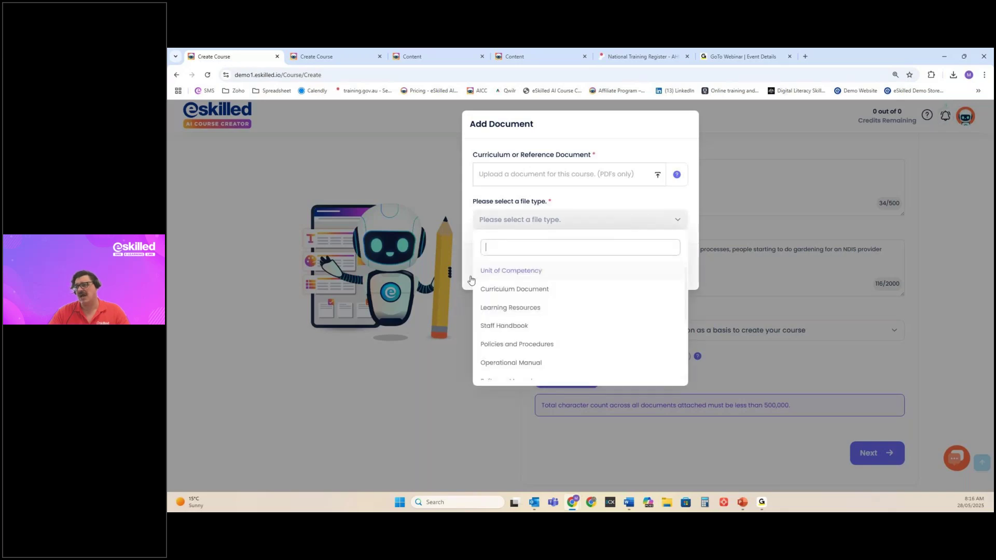
{"action": "left_click", "coordinate": [499, 271]}
{"action": "left_click", "coordinate": [674, 266]}
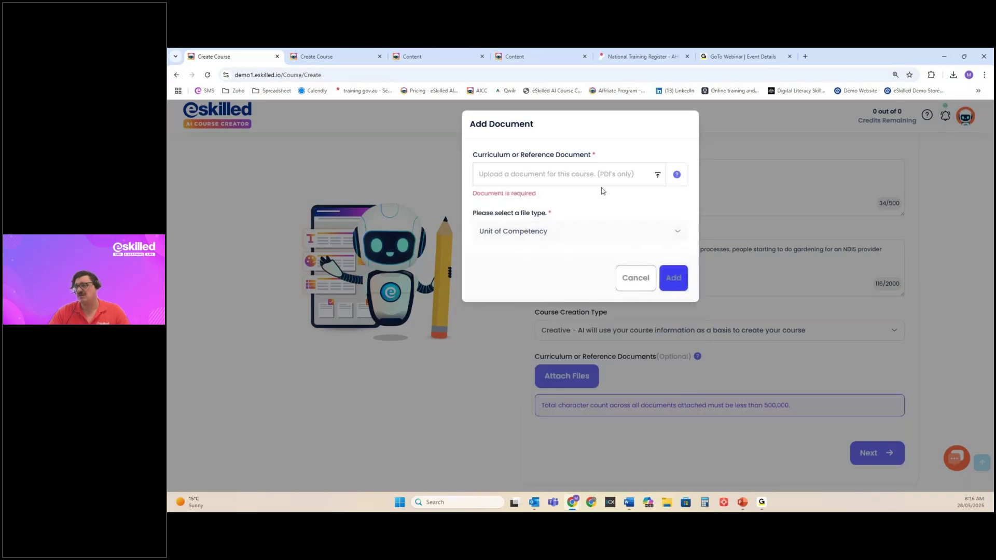
{"action": "left_click", "coordinate": [658, 175]}
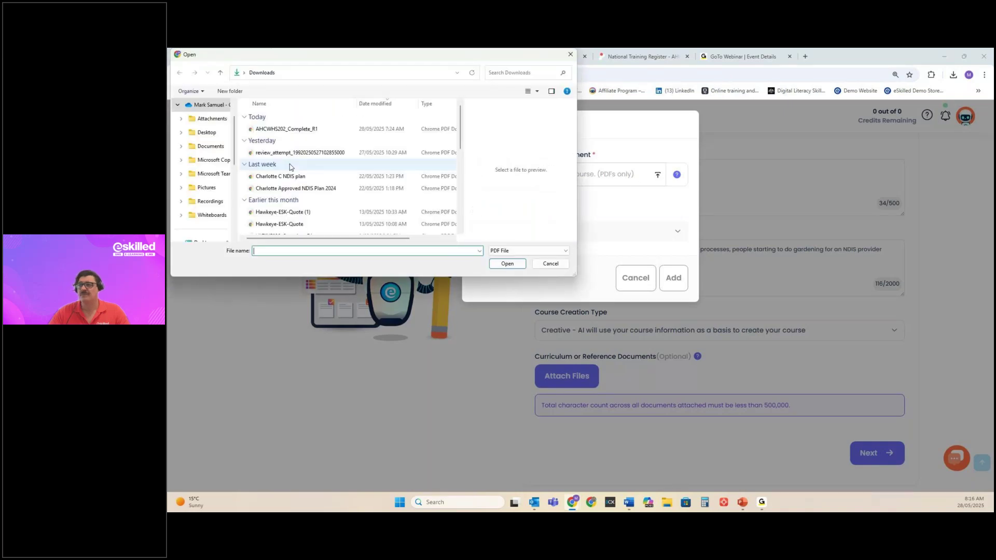
{"action": "double_click", "coordinate": [283, 129]}
{"action": "left_click", "coordinate": [673, 278]}
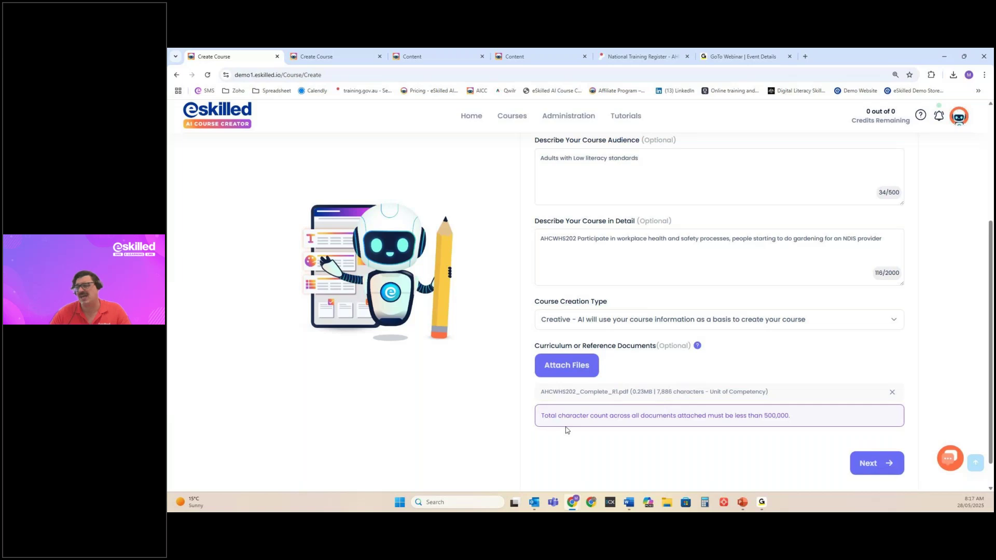
Check the reference document guidance and the entered course details, and continue to the Course Context step
{"action": "mouse_move", "coordinate": [697, 346]}
{"action": "scroll", "coordinate": [456, 321], "scroll_direction": "up", "scroll_amount": 1}
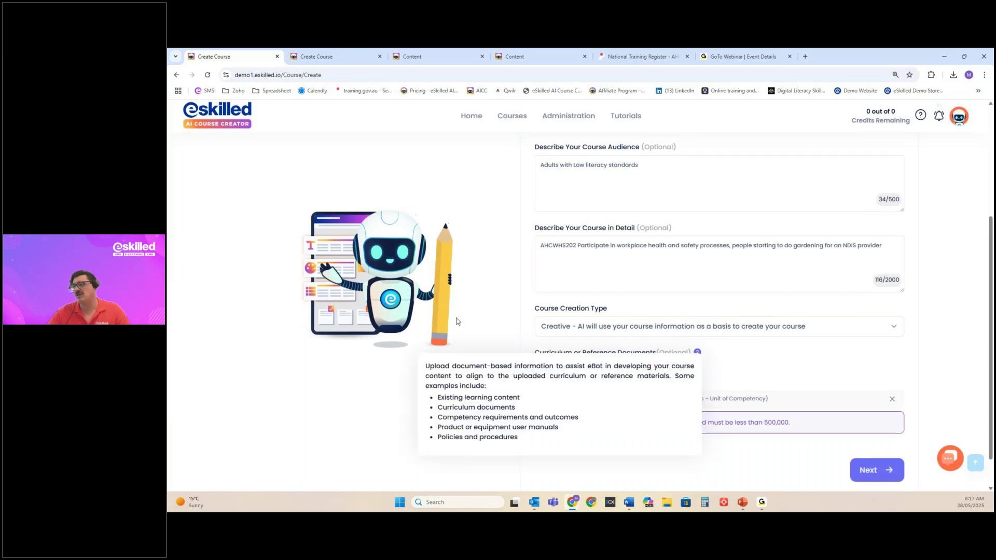
{"action": "scroll", "coordinate": [467, 319], "scroll_direction": "up", "scroll_amount": 2}
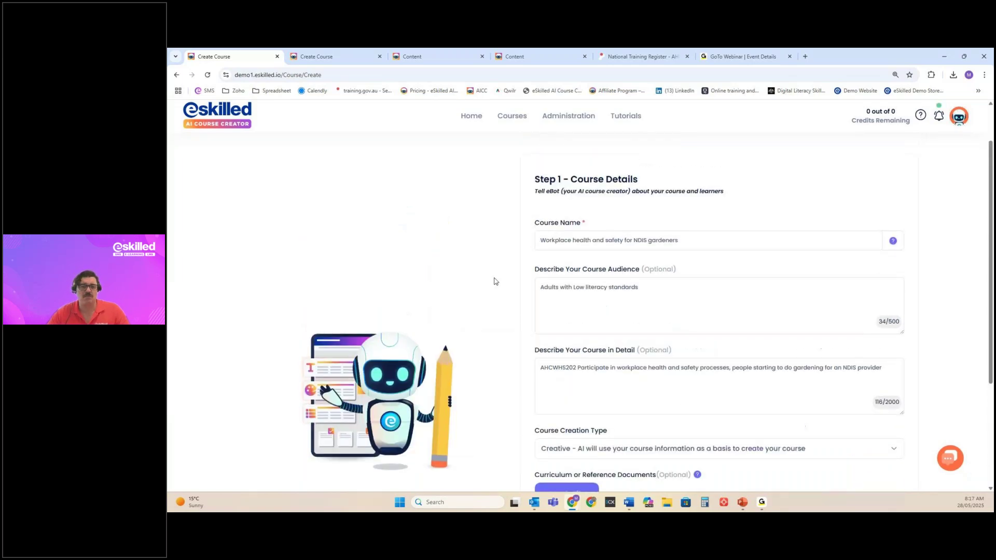
{"action": "scroll", "coordinate": [493, 281], "scroll_direction": "down", "scroll_amount": 3}
{"action": "left_click", "coordinate": [884, 463]}
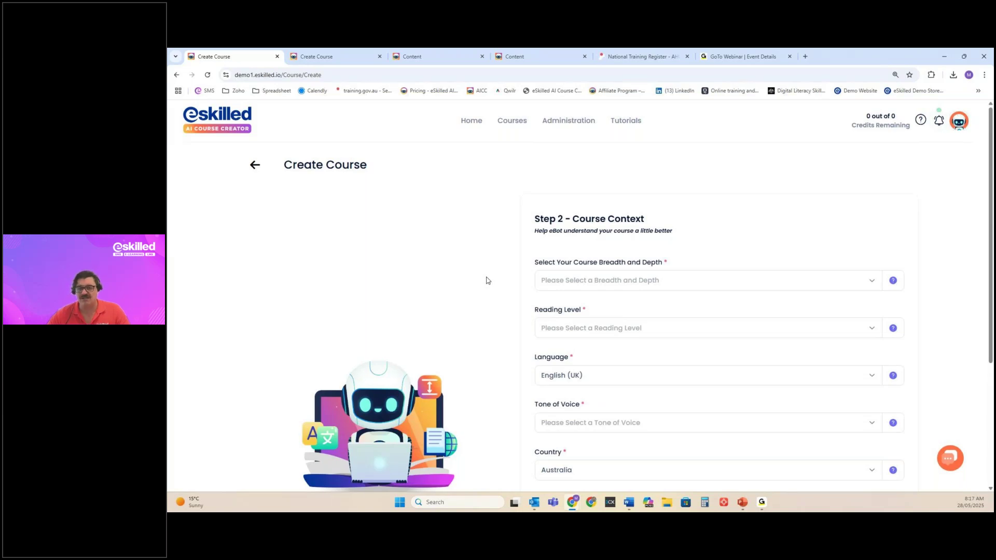
Set the course breadth and depth to Standard
{"action": "left_click", "coordinate": [573, 283]}
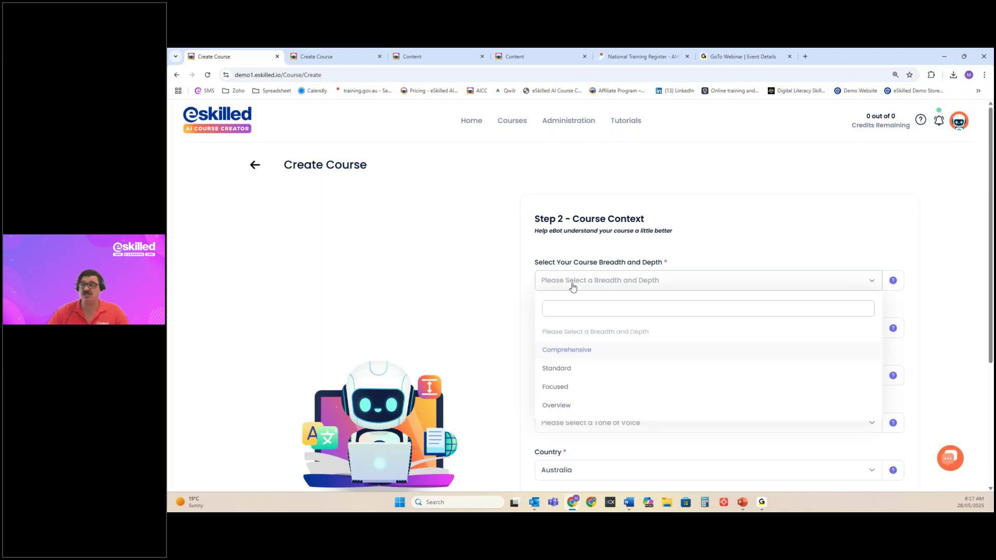
{"action": "left_click", "coordinate": [588, 350]}
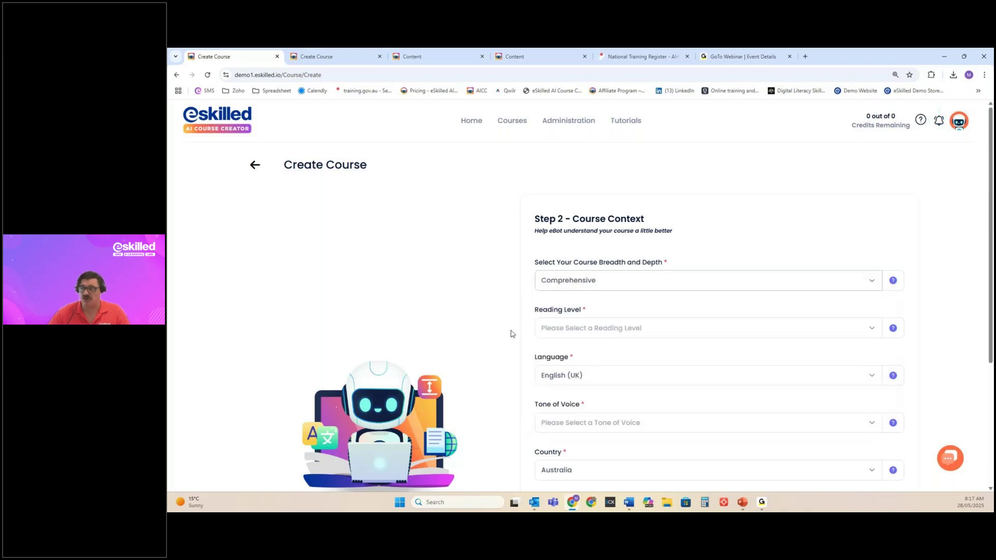
{"action": "left_click", "coordinate": [595, 281]}
{"action": "left_click", "coordinate": [569, 369]}
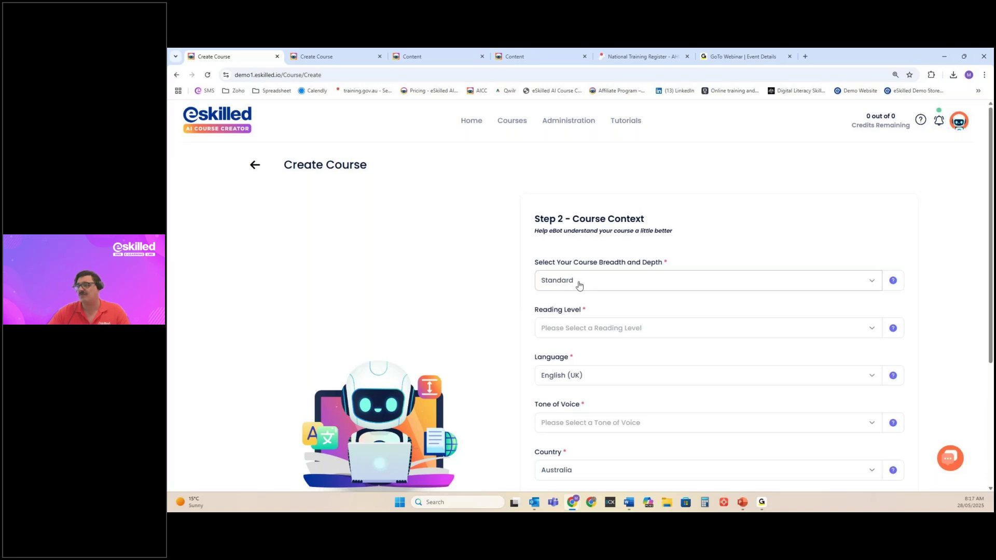
Look through the reading level options and set the course's reading level to Standard
{"action": "left_click", "coordinate": [573, 325]}
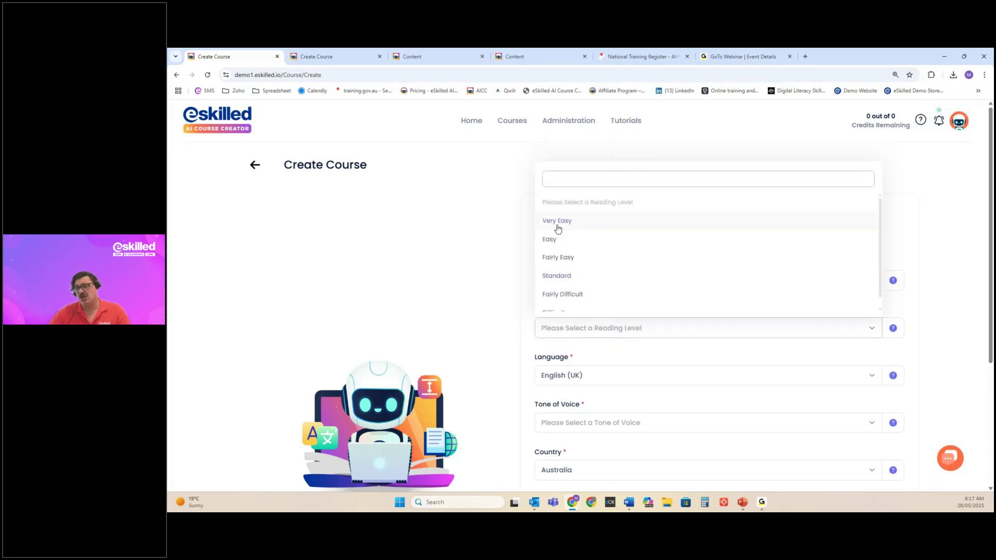
{"action": "scroll", "coordinate": [565, 286], "scroll_direction": "down", "scroll_amount": 1}
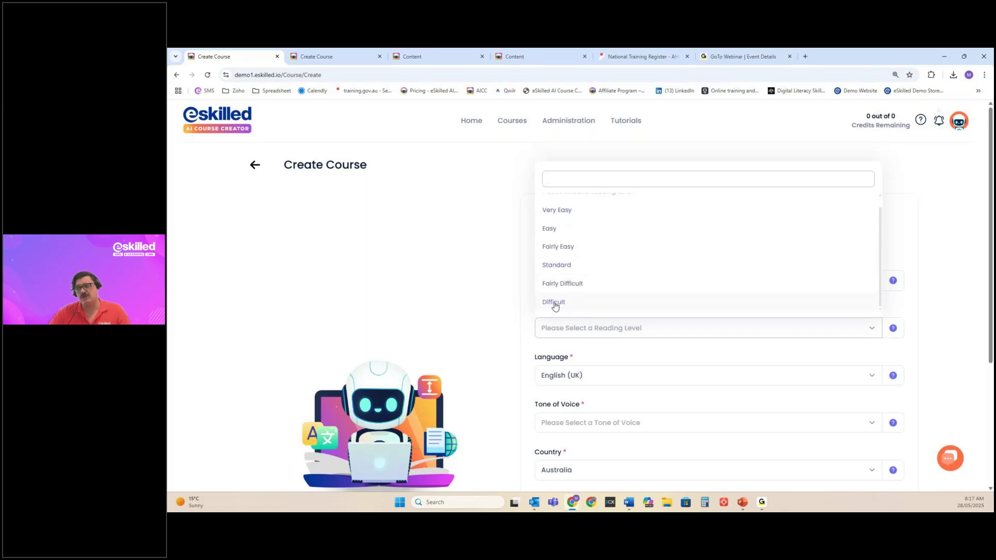
{"action": "scroll", "coordinate": [560, 233], "scroll_direction": "up", "scroll_amount": 1}
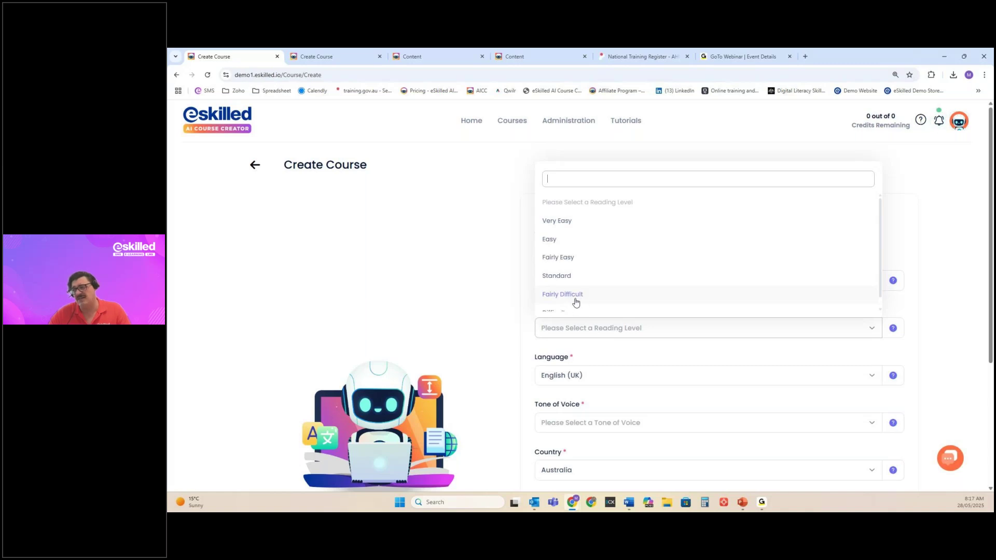
{"action": "left_click", "coordinate": [562, 282]}
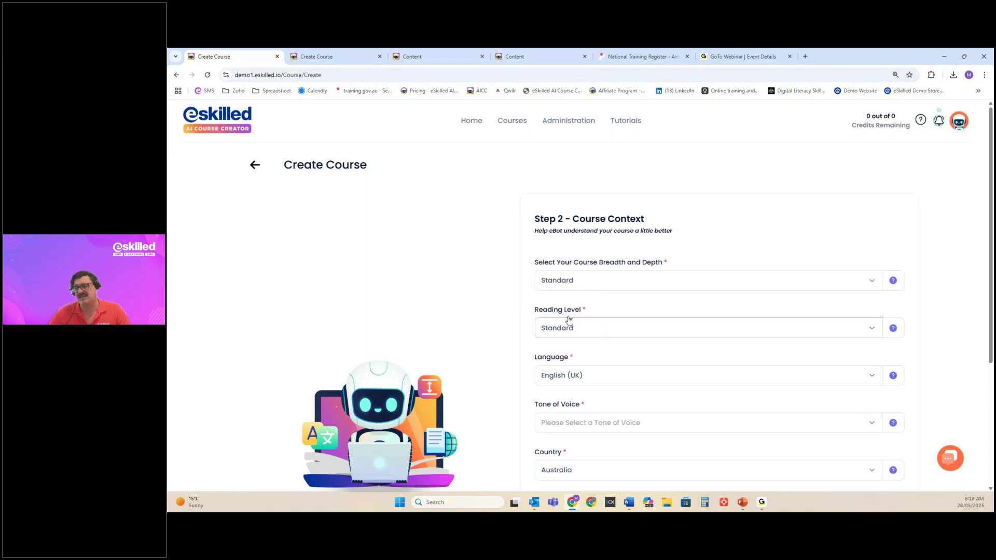
Keep the language as English (UK) and set the tone of voice to Encouraging
{"action": "scroll", "coordinate": [482, 312], "scroll_direction": "down", "scroll_amount": 1}
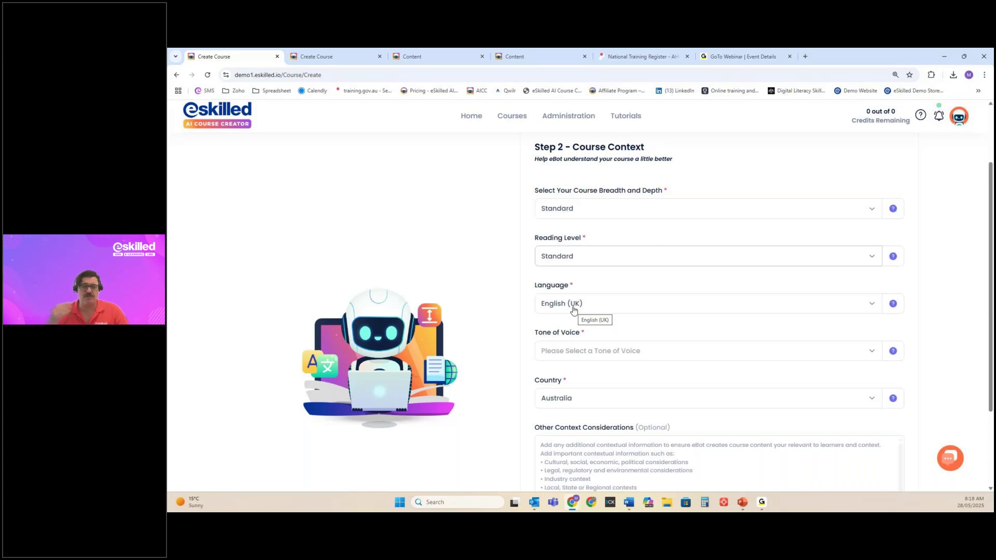
{"action": "left_click", "coordinate": [553, 352]}
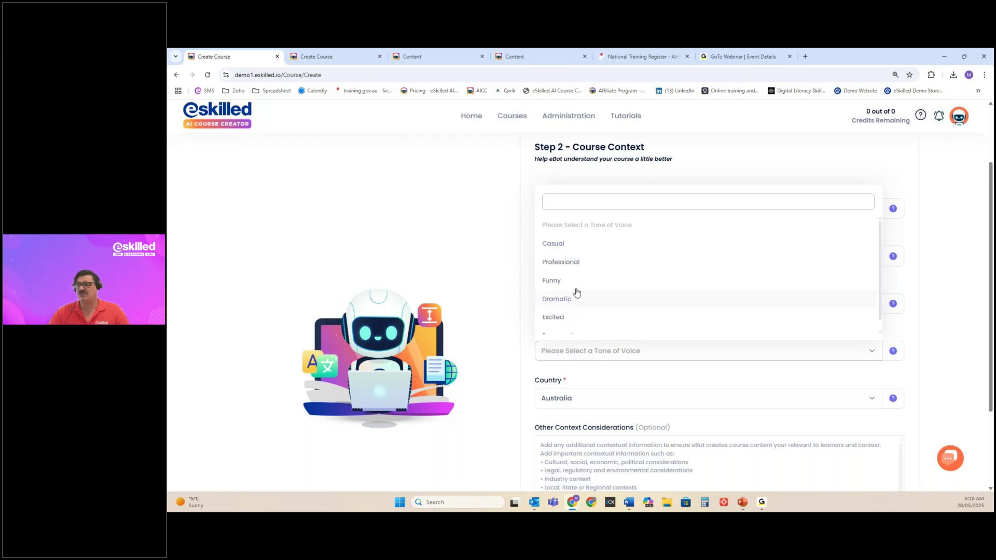
{"action": "scroll", "coordinate": [583, 305], "scroll_direction": "down", "scroll_amount": 1}
{"action": "left_click", "coordinate": [577, 327]}
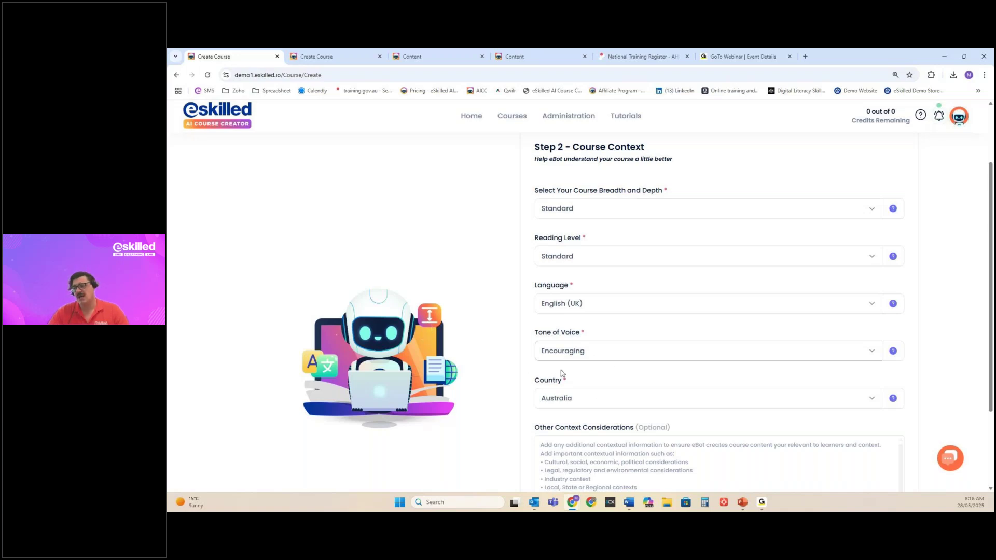
Enter "Queensland standards and guidelines. Case studies based on private residencies." as other context considerations, and continue to Course Settings
{"action": "scroll", "coordinate": [551, 367], "scroll_direction": "down", "scroll_amount": 1}
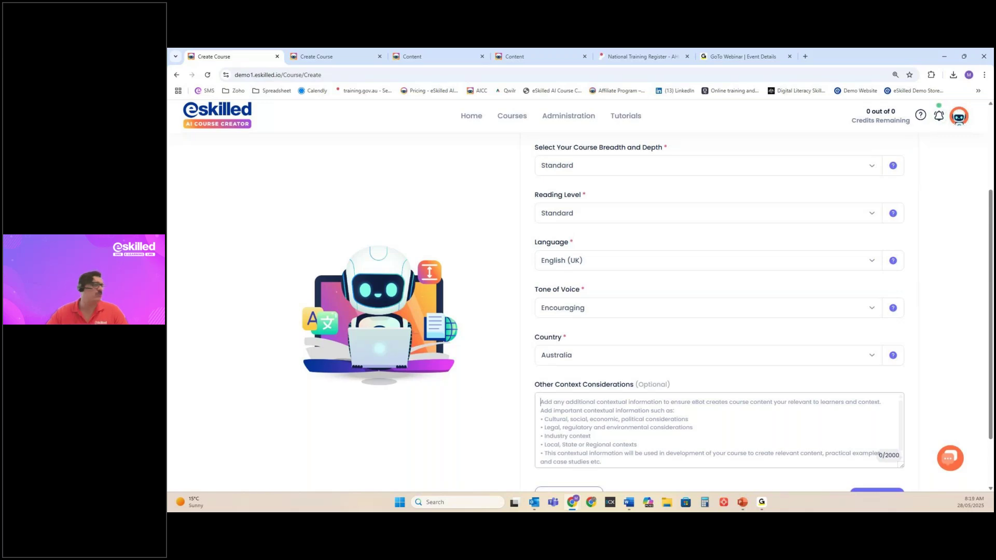
{"action": "key", "text": "alt+Tab"}
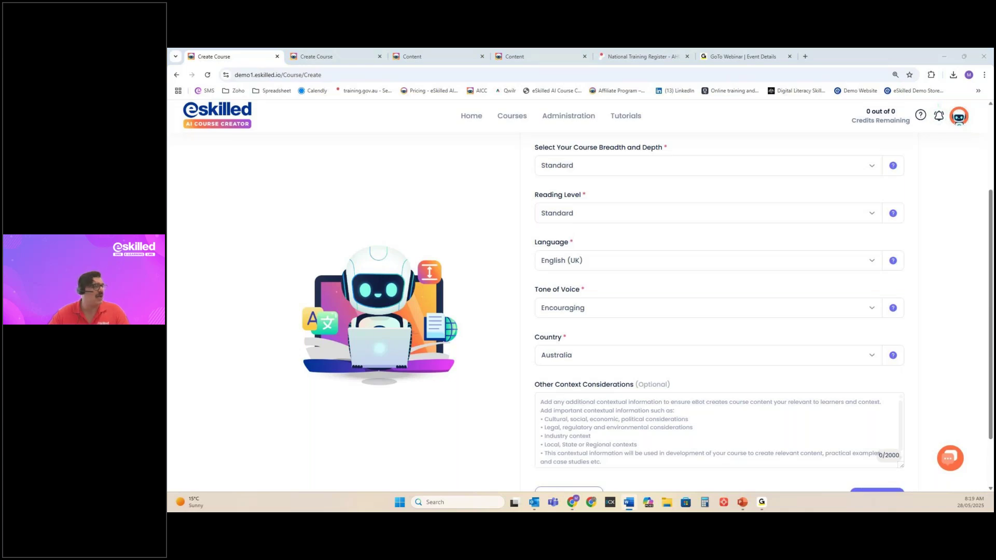
{"action": "left_click", "coordinate": [587, 419]}
{"action": "type", "text": "Queensland standards and guidelines. Case studies based on private residencies."}
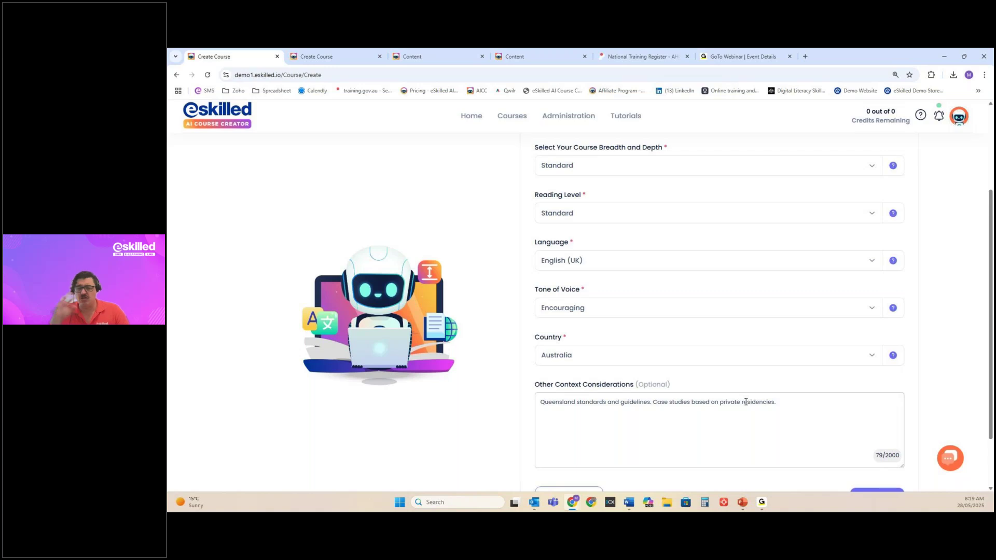
{"action": "scroll", "coordinate": [692, 330], "scroll_direction": "down", "scroll_amount": 1}
{"action": "scroll", "coordinate": [692, 329], "scroll_direction": "down", "scroll_amount": 2}
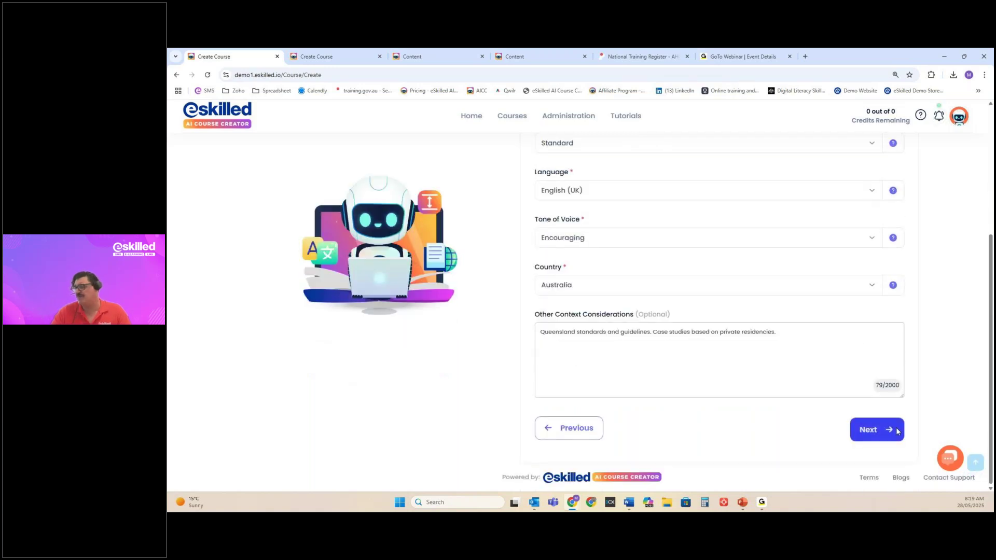
{"action": "left_click", "coordinate": [877, 430]}
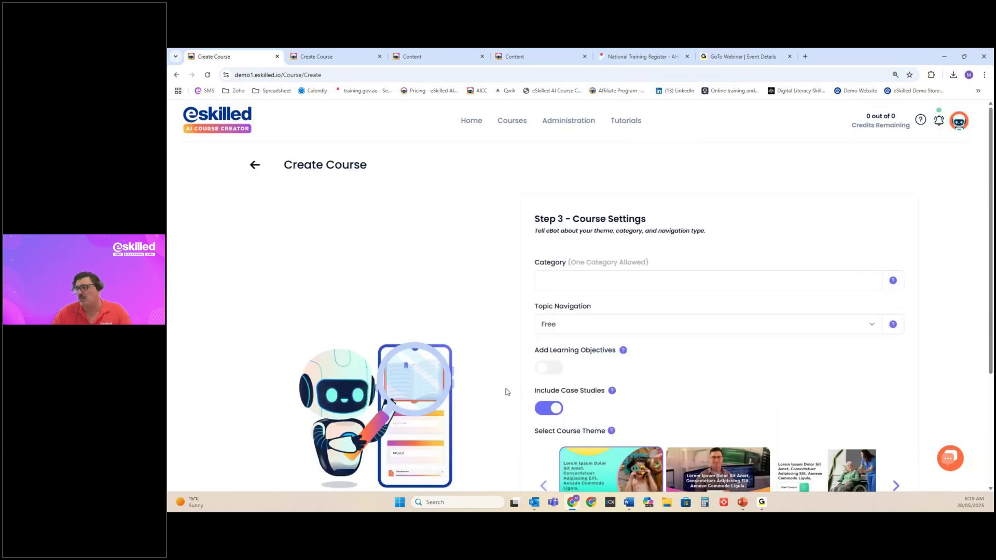
Check the suggested course categories and add a custom category named Ag
{"action": "left_click", "coordinate": [556, 284]}
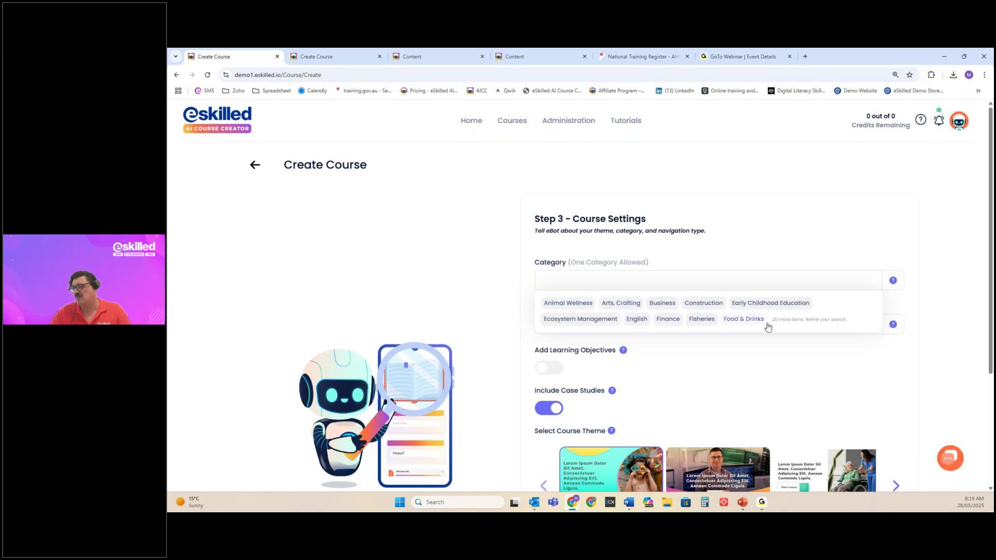
{"action": "left_click", "coordinate": [656, 281]}
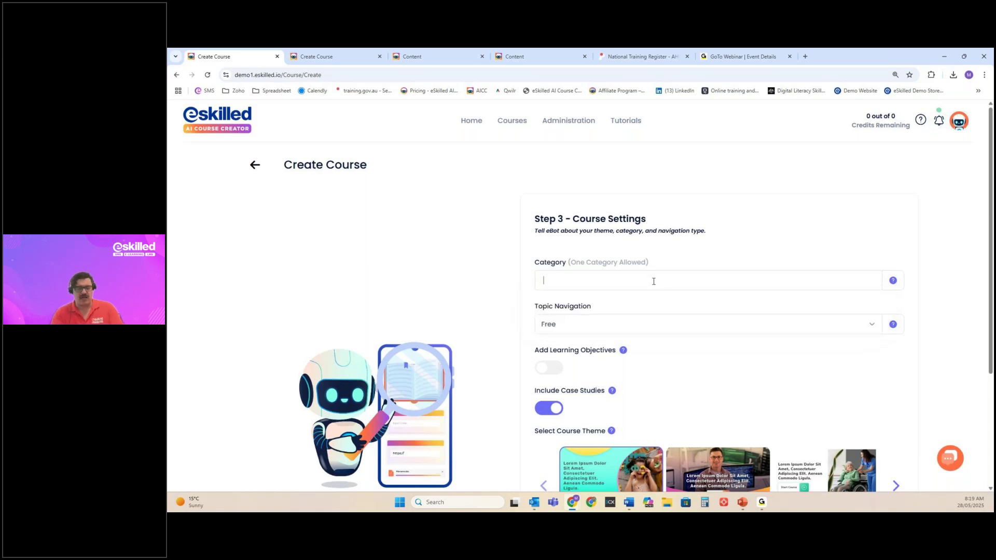
{"action": "type", "text": "Ag"}
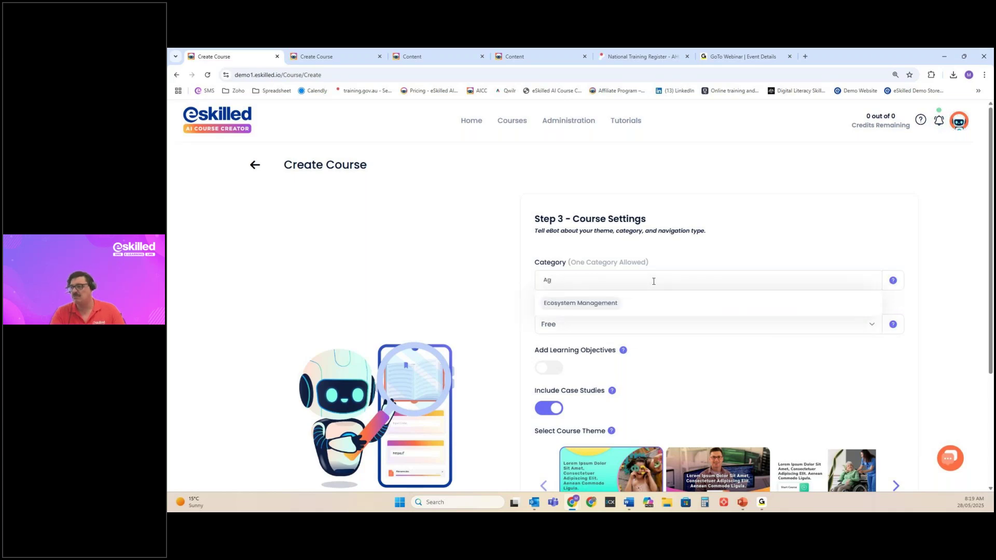
{"action": "key", "text": "Return"}
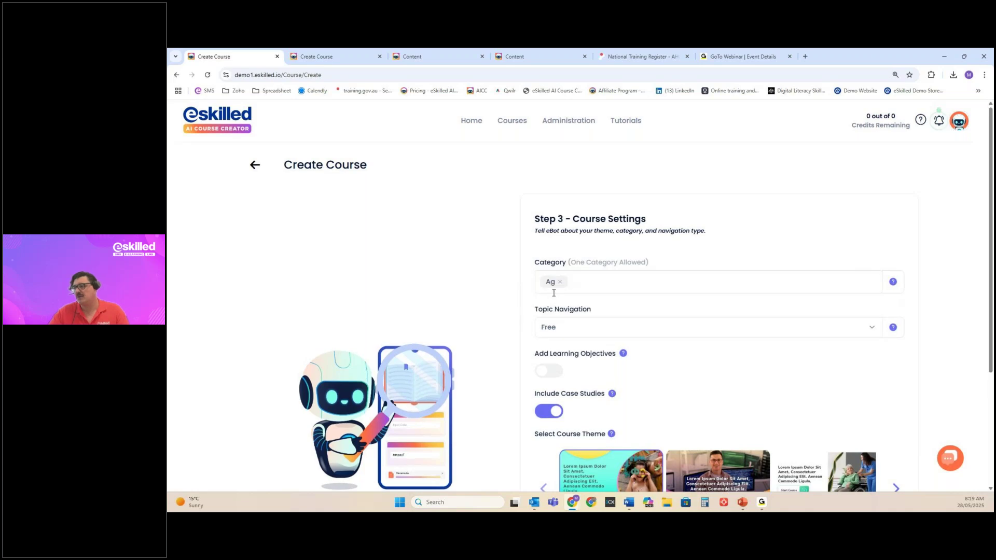
Keep the topic navigation as Free and turn on Add Learning Objectives
{"action": "left_click", "coordinate": [580, 332]}
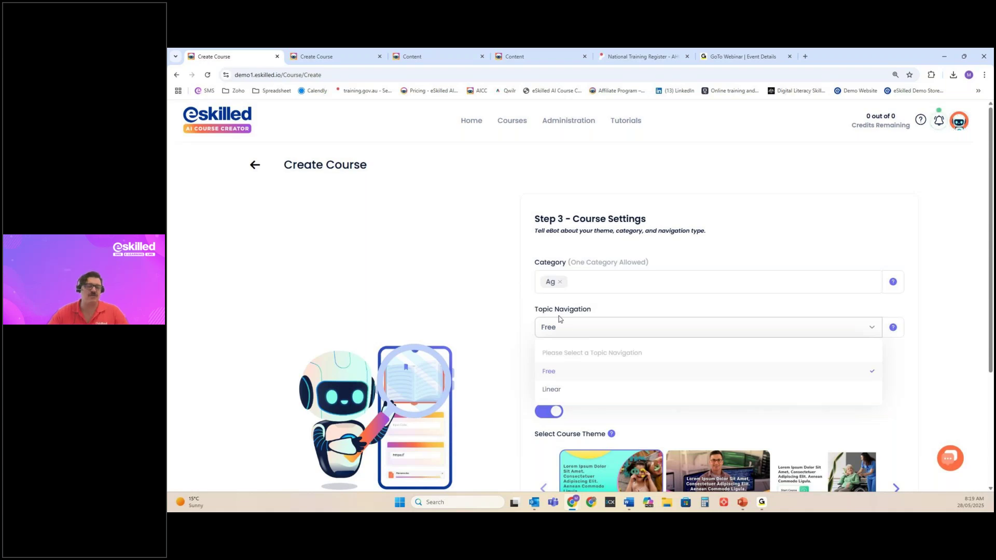
{"action": "left_click", "coordinate": [555, 368]}
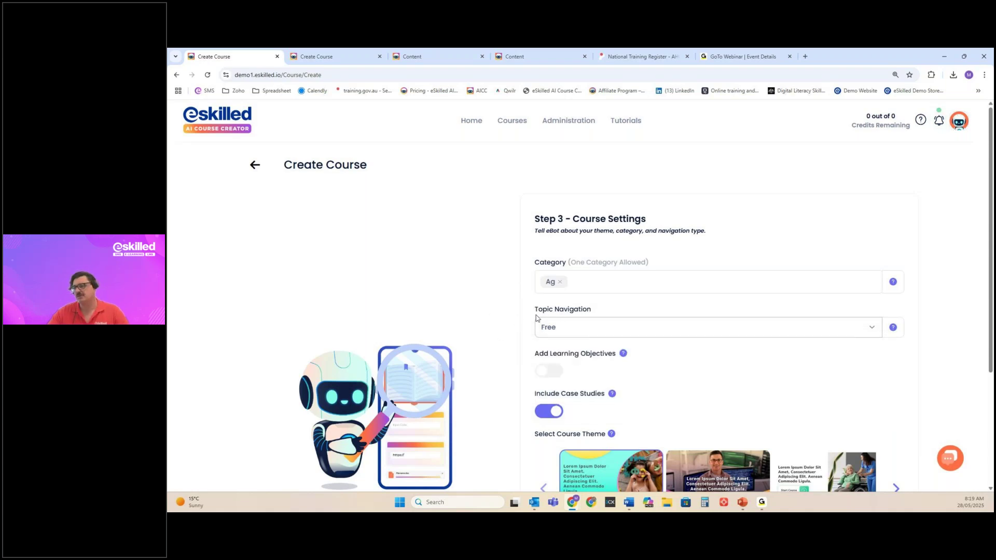
{"action": "left_click", "coordinate": [545, 369]}
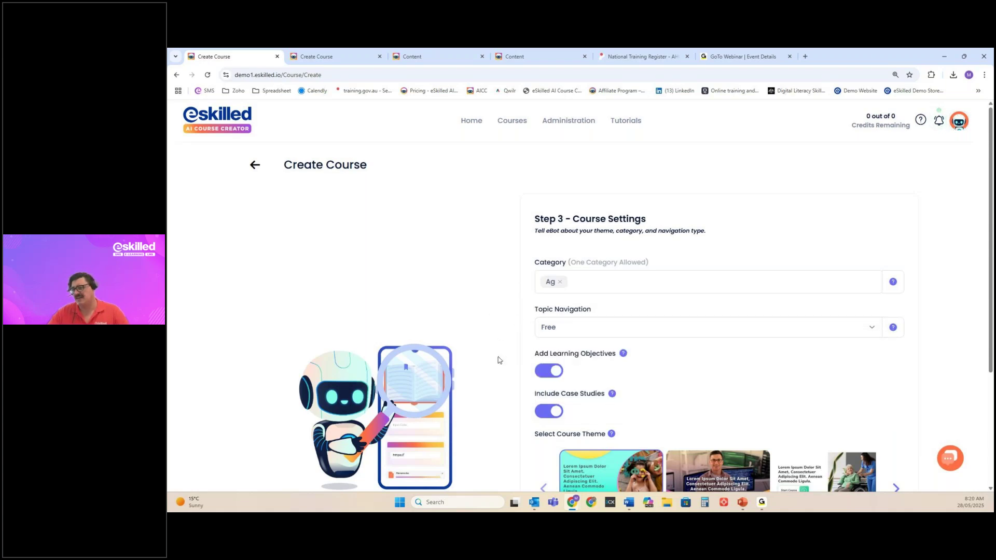
{"action": "left_click_drag", "start_coordinate": [533, 357], "coordinate": [619, 358]}
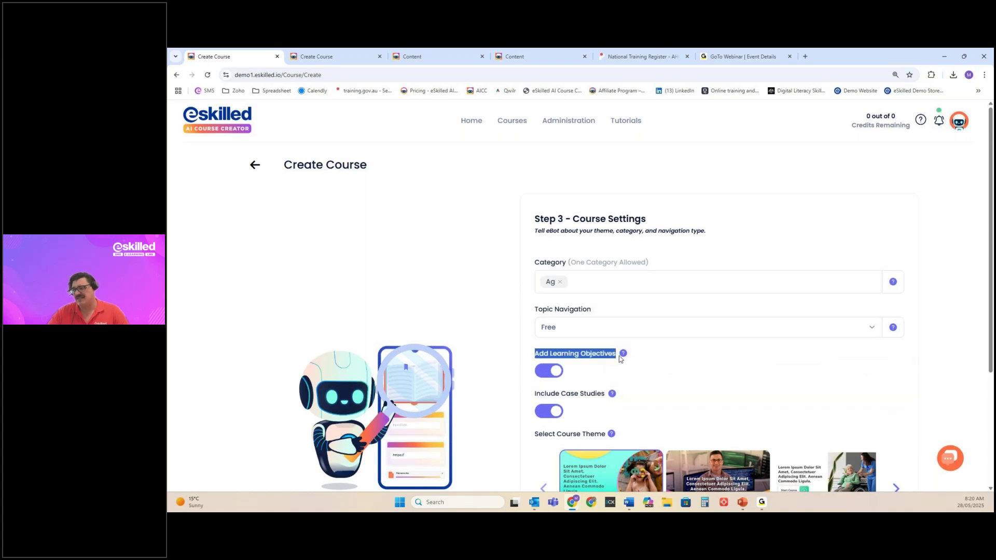
{"action": "mouse_move", "coordinate": [623, 355]}
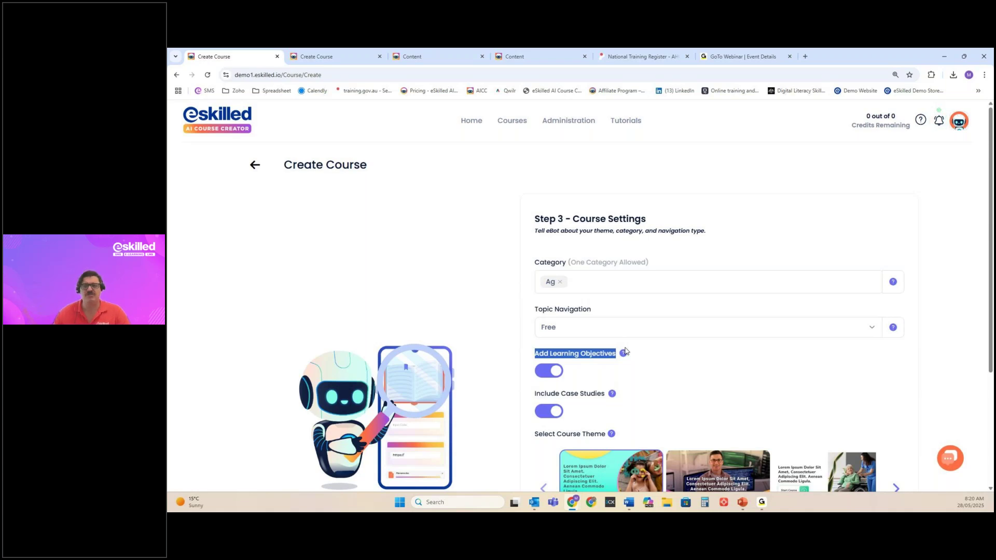
Browse through the available course themes and select the Geared Up theme
{"action": "scroll", "coordinate": [500, 337], "scroll_direction": "down", "scroll_amount": 1}
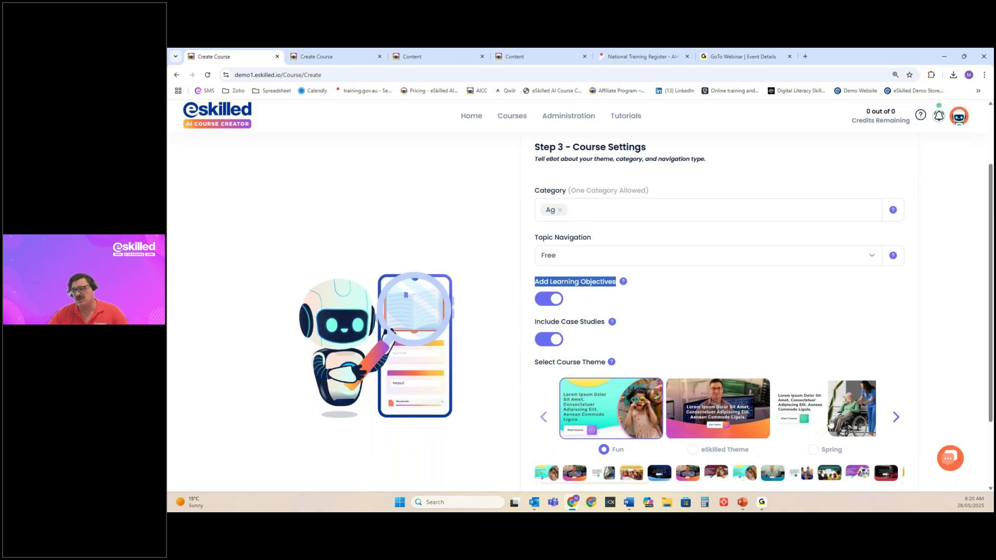
{"action": "left_click", "coordinate": [897, 418]}
{"action": "left_click", "coordinate": [897, 418]}
{"action": "left_click", "coordinate": [897, 418]}
{"action": "left_click", "coordinate": [897, 418]}
{"action": "left_click", "coordinate": [897, 418]}
{"action": "left_click", "coordinate": [897, 418]}
{"action": "left_click", "coordinate": [896, 418]}
{"action": "left_click", "coordinate": [897, 418]}
{"action": "left_click", "coordinate": [896, 419]}
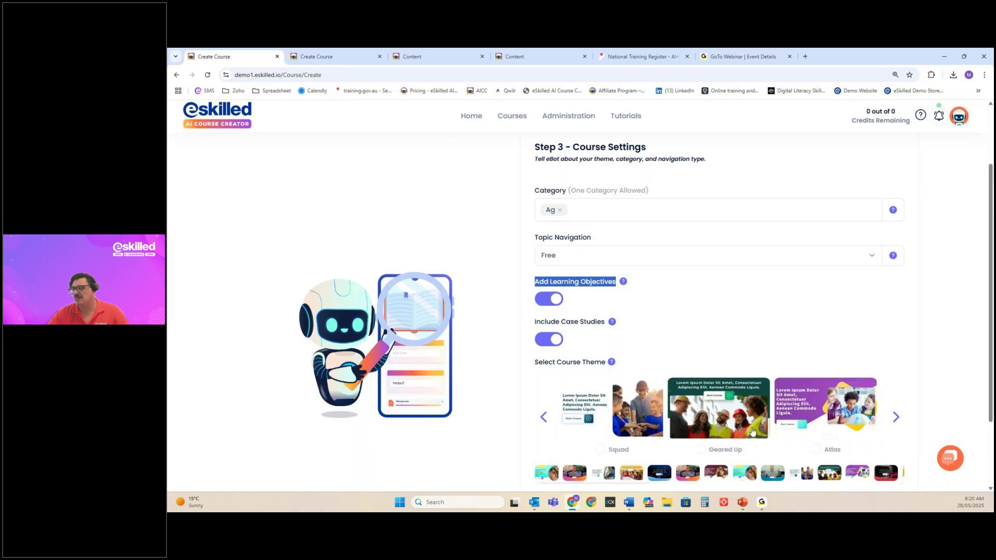
{"action": "left_click", "coordinate": [742, 426]}
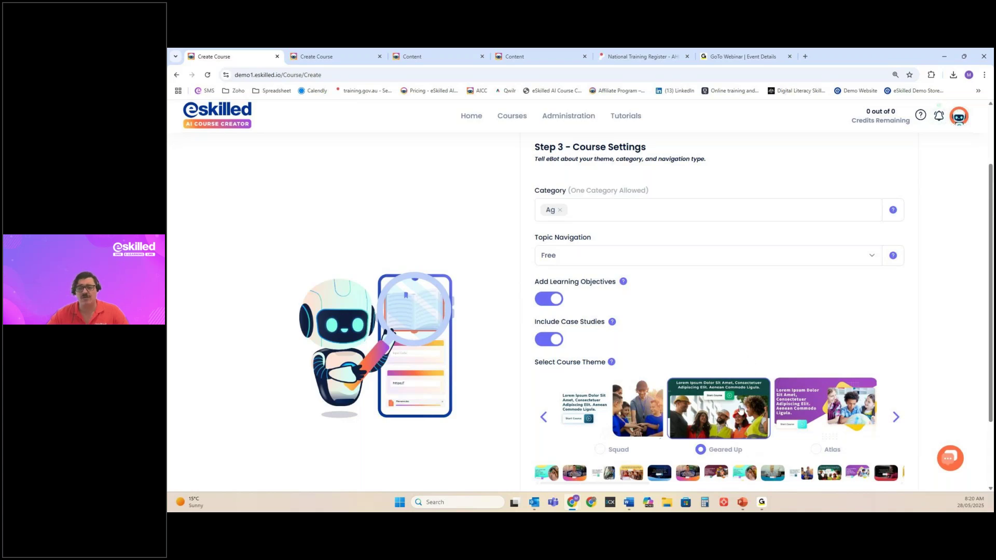
Open the Themes page in a separate browser tab and place it just after the Content tabs
{"action": "mouse_move", "coordinate": [512, 116]}
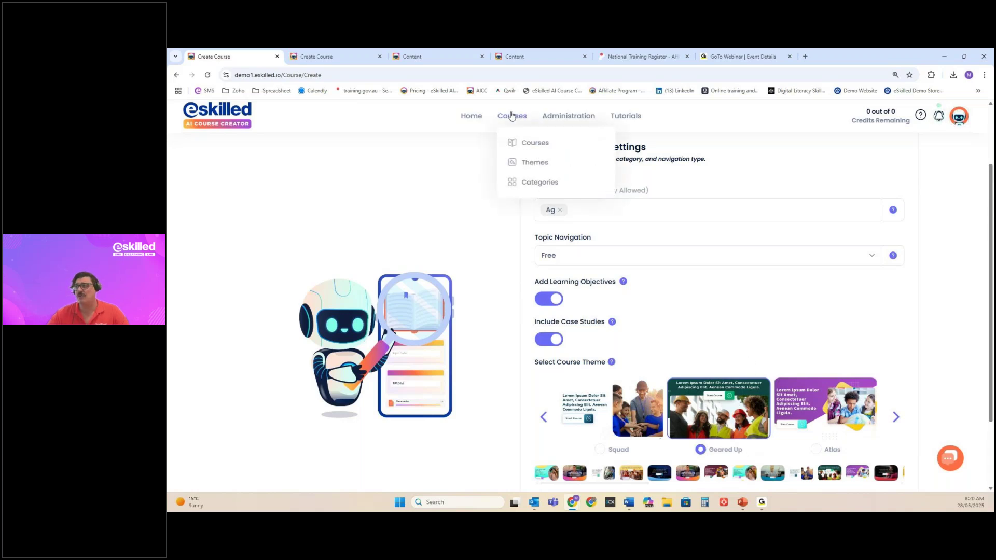
{"action": "middle_click", "coordinate": [530, 161]}
{"action": "left_click_drag", "start_coordinate": [341, 62], "coordinate": [643, 58]}
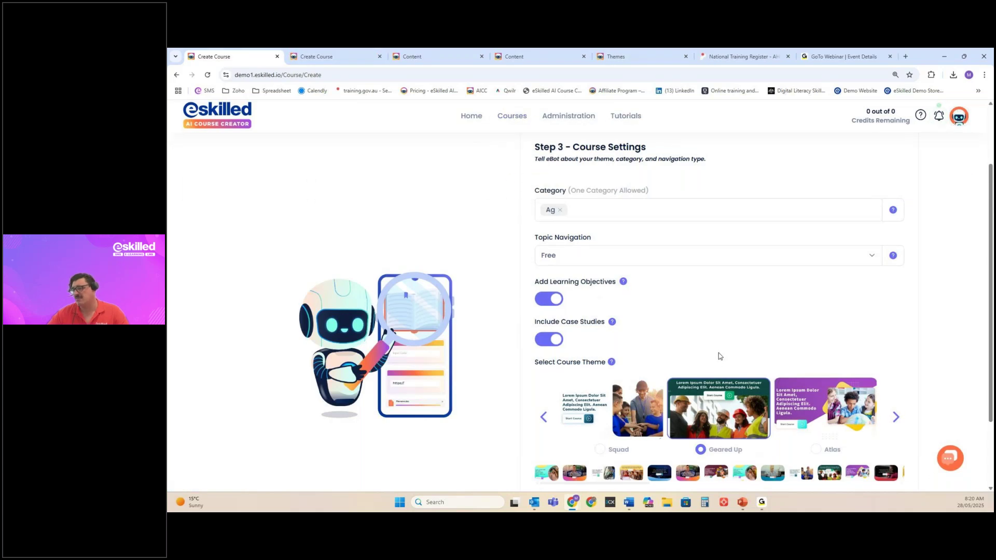
Continue to Quiz Settings and enable the True Or False, Single or Multiple Answer, Fill in the Blank and Matching Type quiz formats
{"action": "scroll", "coordinate": [887, 384], "scroll_direction": "down", "scroll_amount": 1}
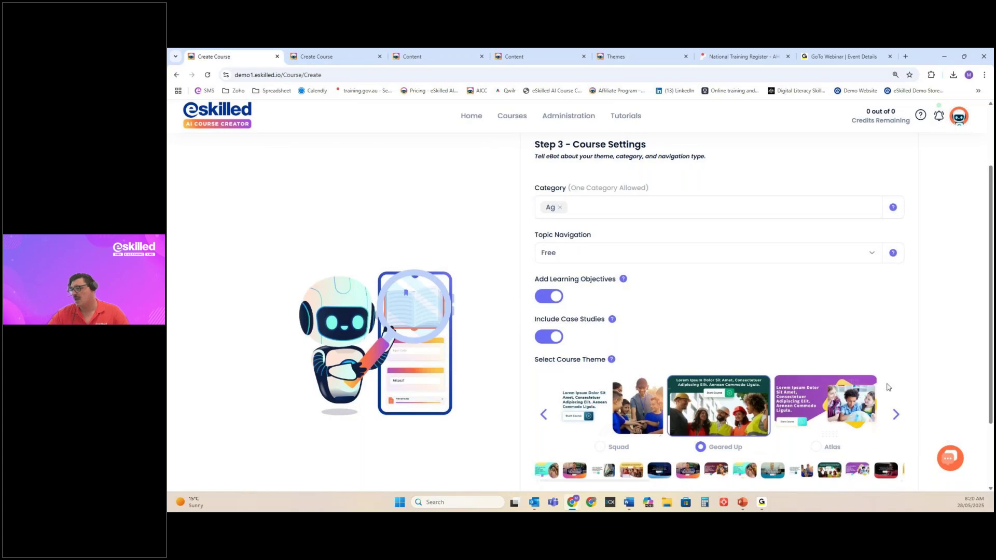
{"action": "scroll", "coordinate": [887, 386], "scroll_direction": "down", "scroll_amount": 2}
{"action": "left_click", "coordinate": [874, 429]}
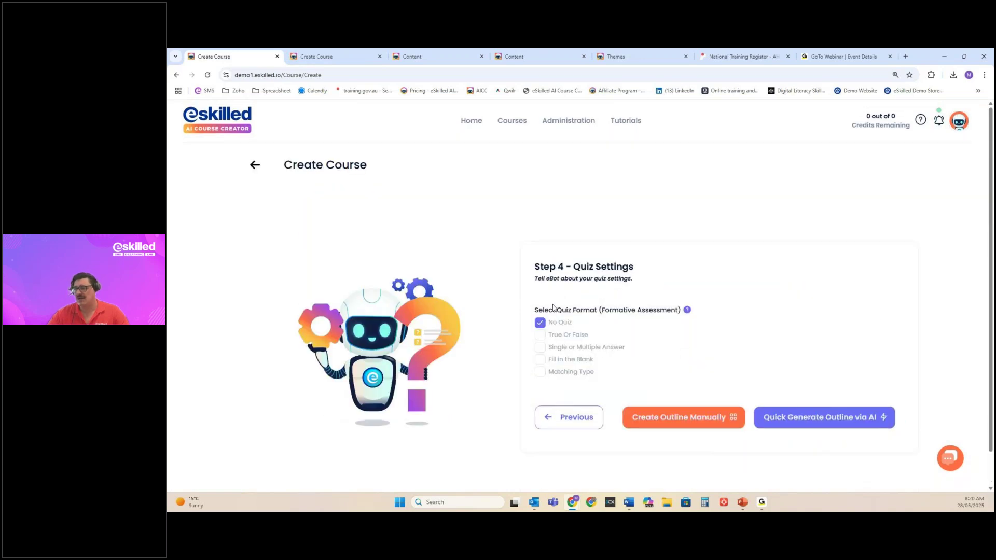
{"action": "left_click", "coordinate": [540, 337]}
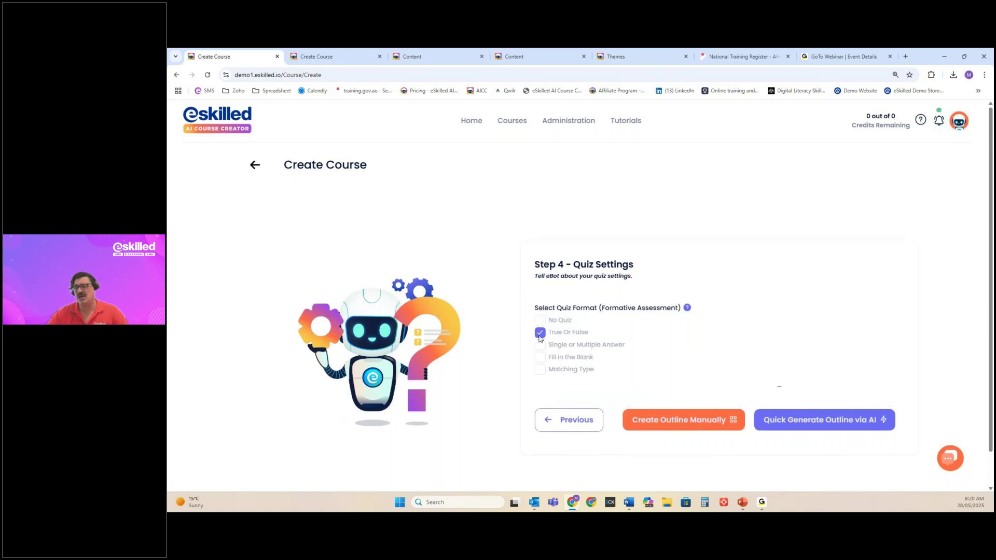
{"action": "left_click", "coordinate": [540, 299]}
{"action": "left_click", "coordinate": [540, 311]}
{"action": "left_click", "coordinate": [539, 325]}
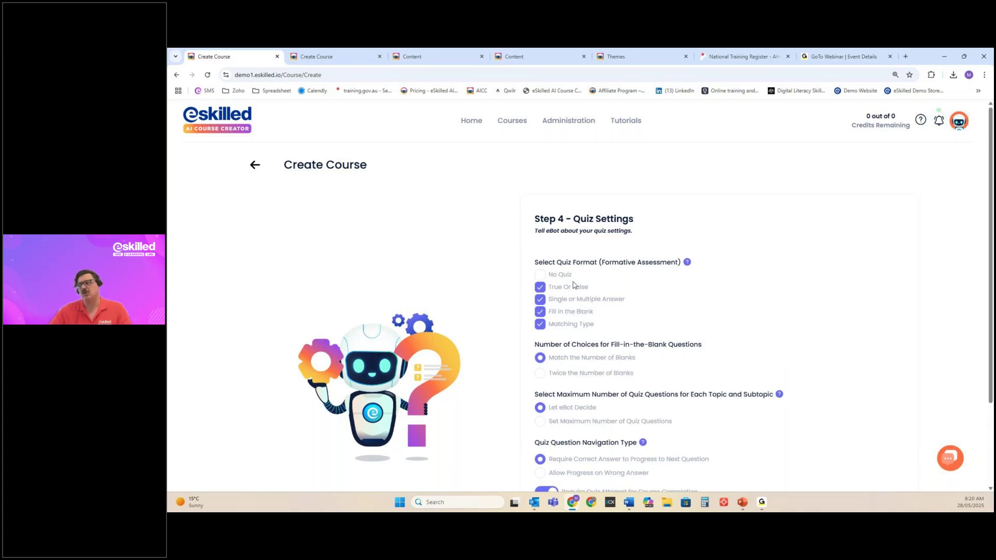
Generate the course outline via AI with the remaining quiz settings left at their defaults, and view its topics and subtopics
{"action": "scroll", "coordinate": [593, 302], "scroll_direction": "down", "scroll_amount": 2}
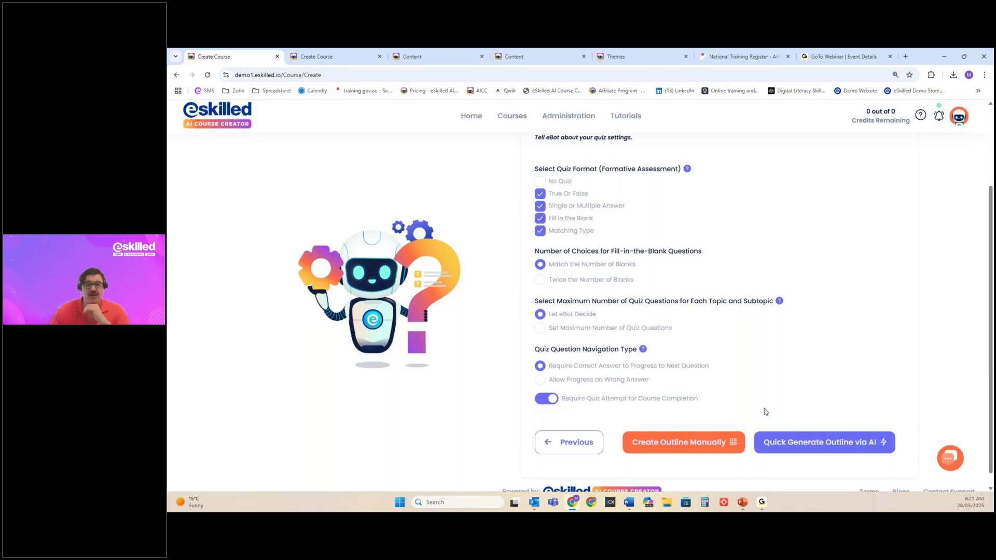
{"action": "left_click", "coordinate": [792, 443]}
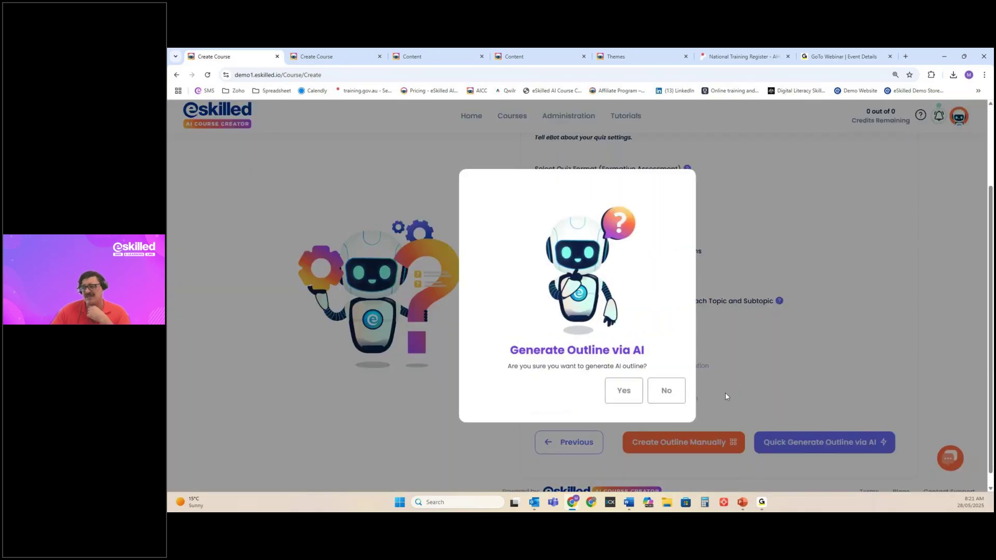
{"action": "left_click", "coordinate": [626, 391]}
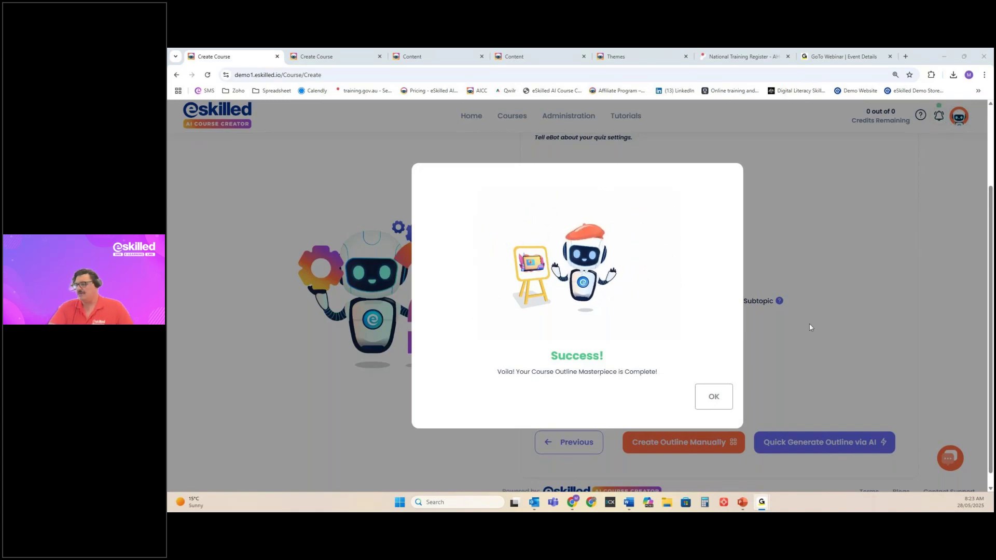
{"action": "left_click", "coordinate": [714, 399]}
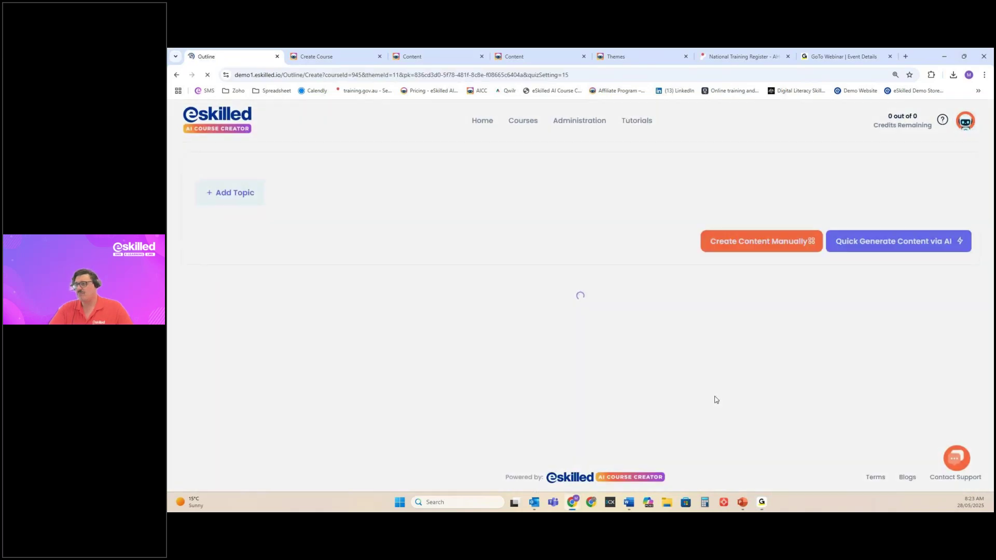
{"action": "scroll", "coordinate": [384, 265], "scroll_direction": "down", "scroll_amount": 6}
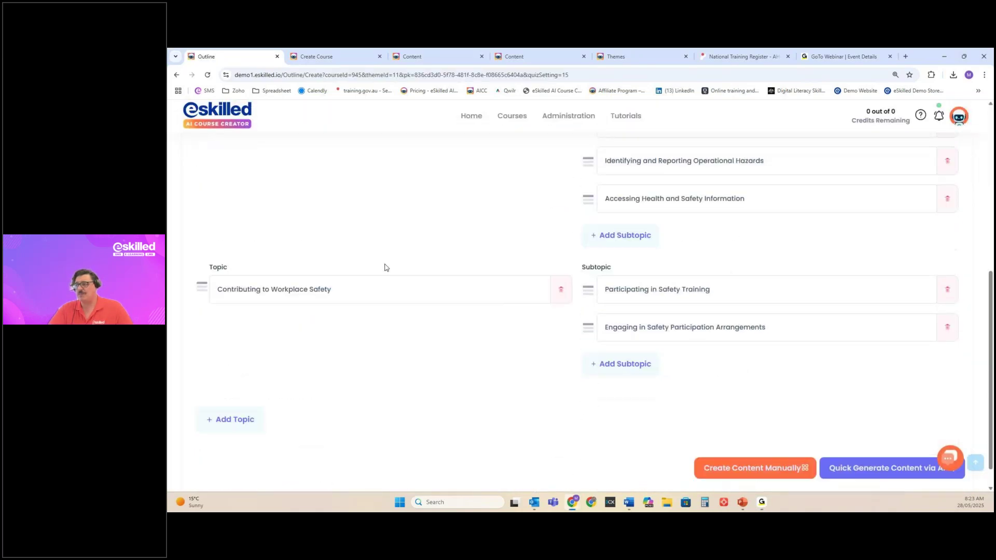
Review the outline's topics and subtopics, and quick-generate the course content from it via AI, confirming the generation
{"action": "scroll", "coordinate": [405, 314], "scroll_direction": "up", "scroll_amount": 6}
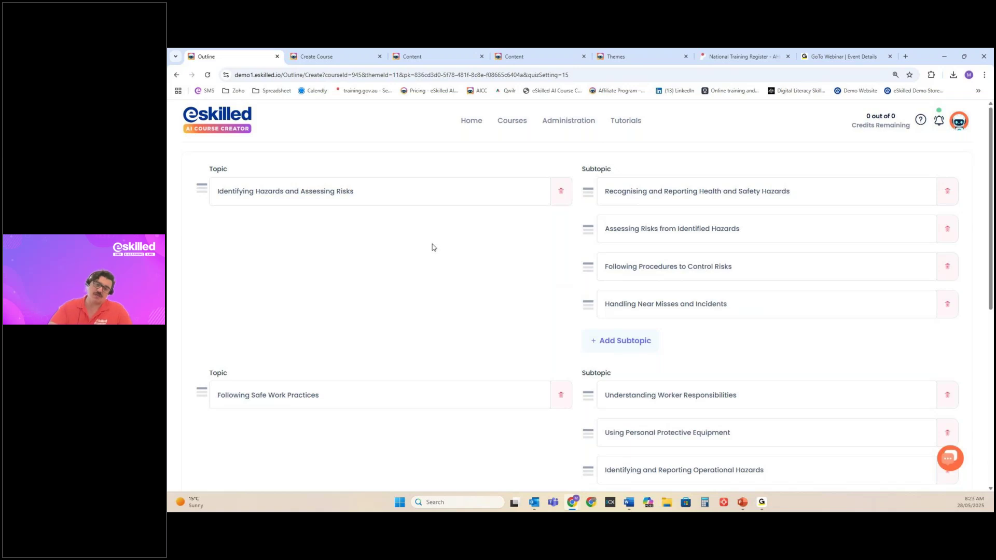
{"action": "scroll", "coordinate": [432, 244], "scroll_direction": "down", "scroll_amount": 5}
{"action": "scroll", "coordinate": [436, 248], "scroll_direction": "down", "scroll_amount": 2}
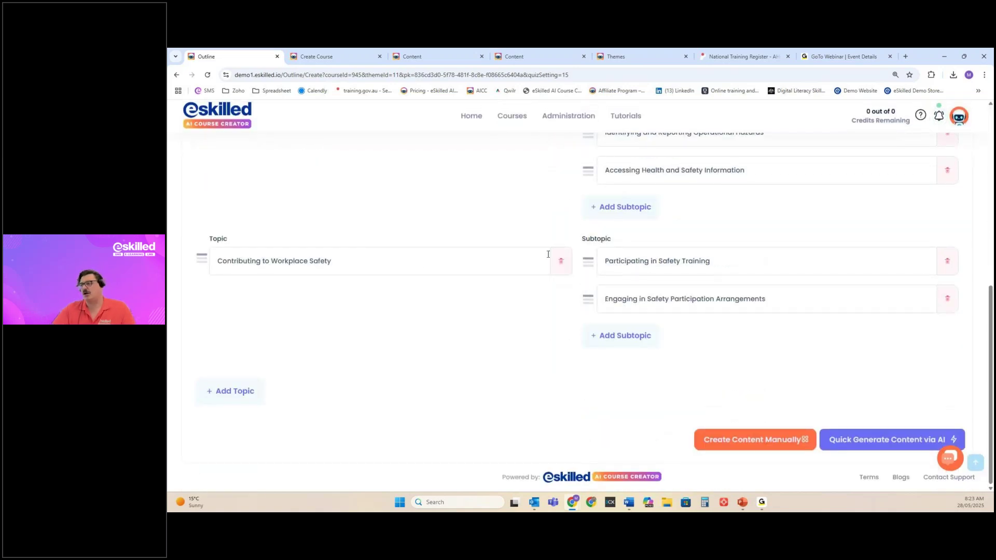
{"action": "scroll", "coordinate": [434, 259], "scroll_direction": "up", "scroll_amount": 6}
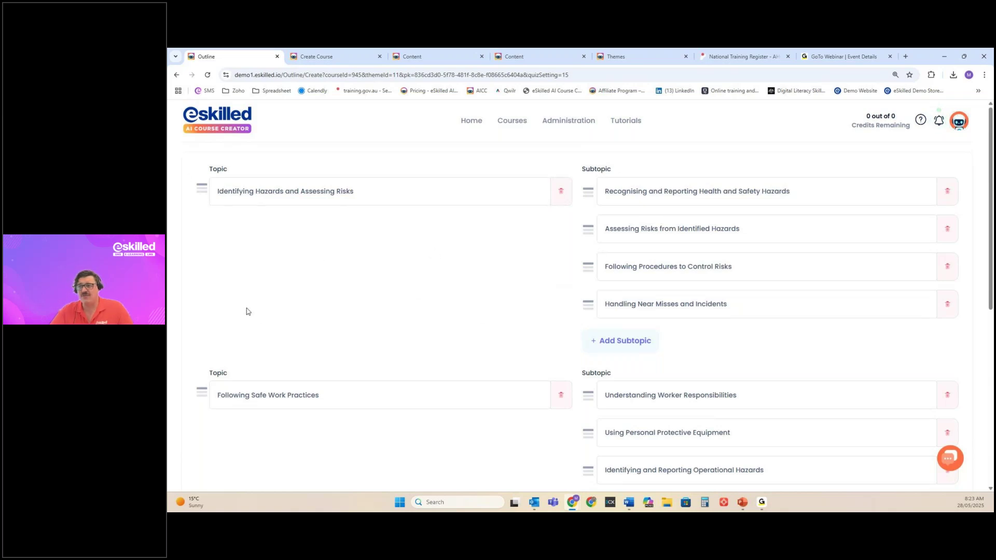
{"action": "scroll", "coordinate": [475, 322], "scroll_direction": "down", "scroll_amount": 5}
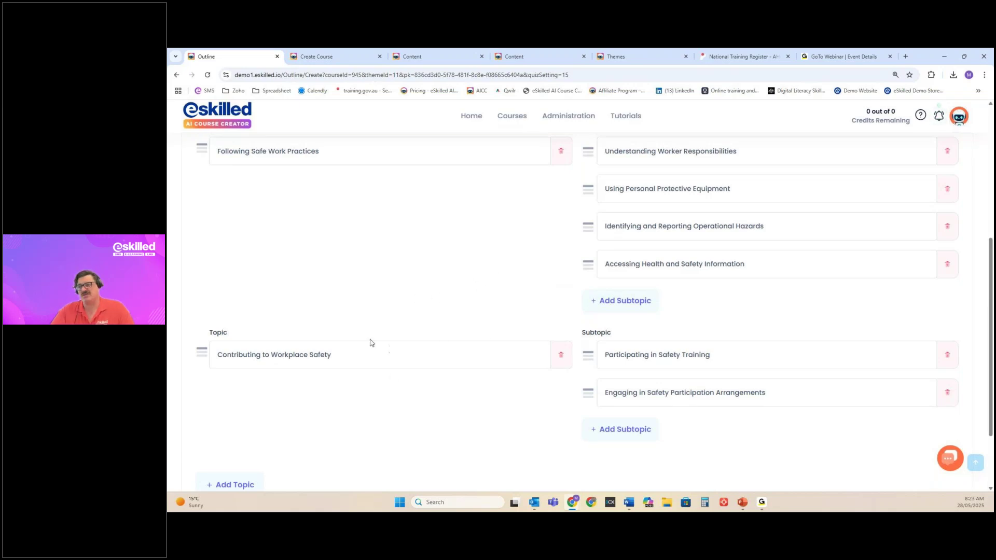
{"action": "scroll", "coordinate": [415, 350], "scroll_direction": "down", "scroll_amount": 2}
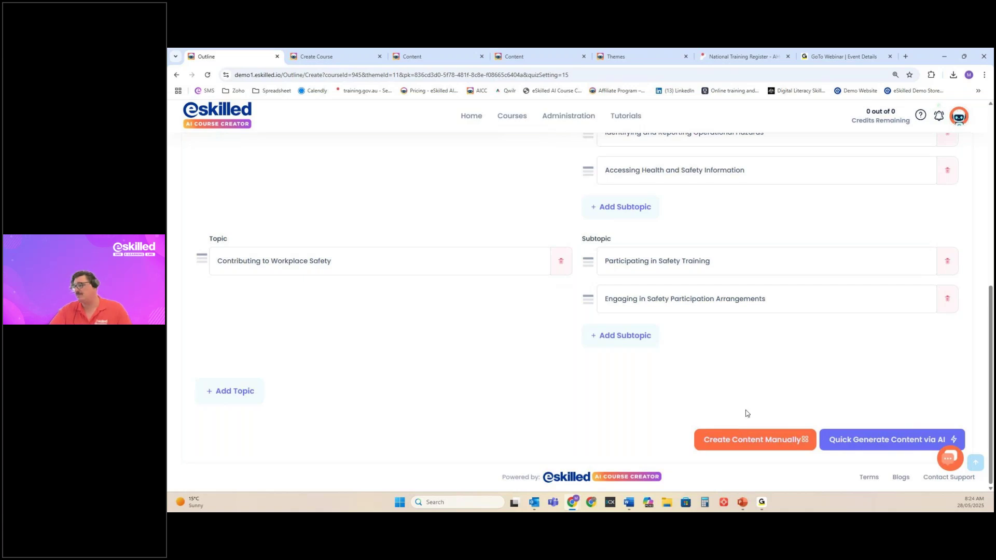
{"action": "left_click", "coordinate": [878, 441]}
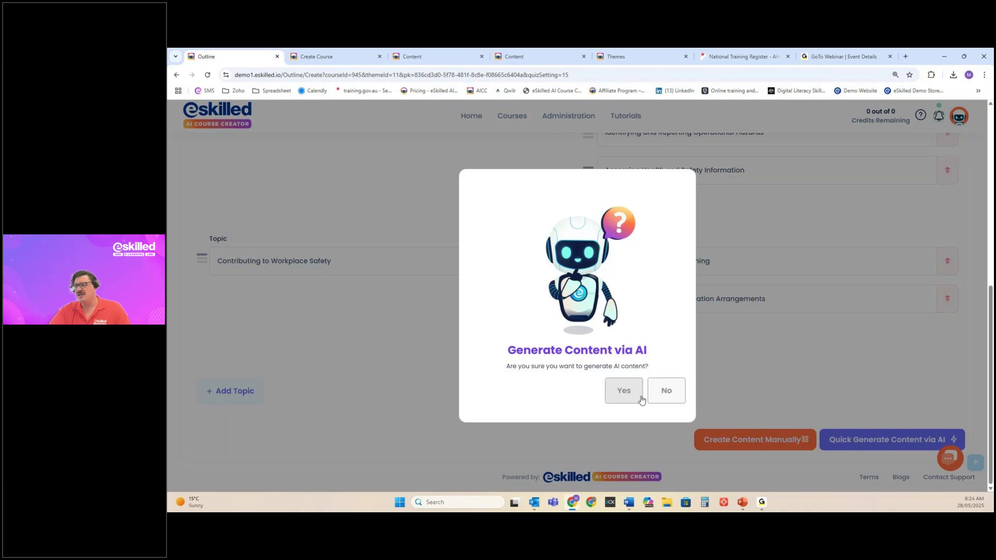
{"action": "left_click", "coordinate": [625, 393]}
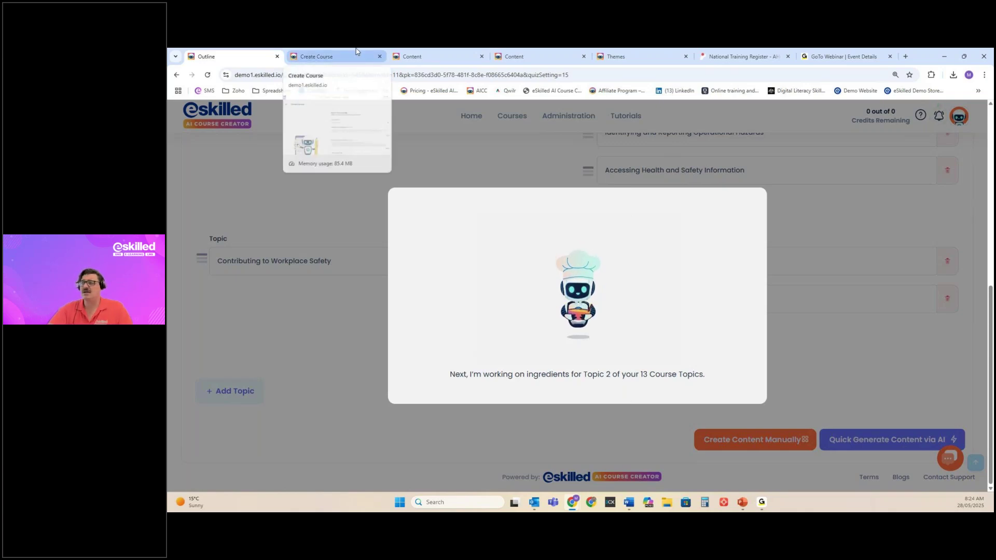
Place the Themes browser tab directly after the Outline tab and look through the available themes in the list
{"action": "left_click_drag", "start_coordinate": [617, 56], "coordinate": [339, 54]}
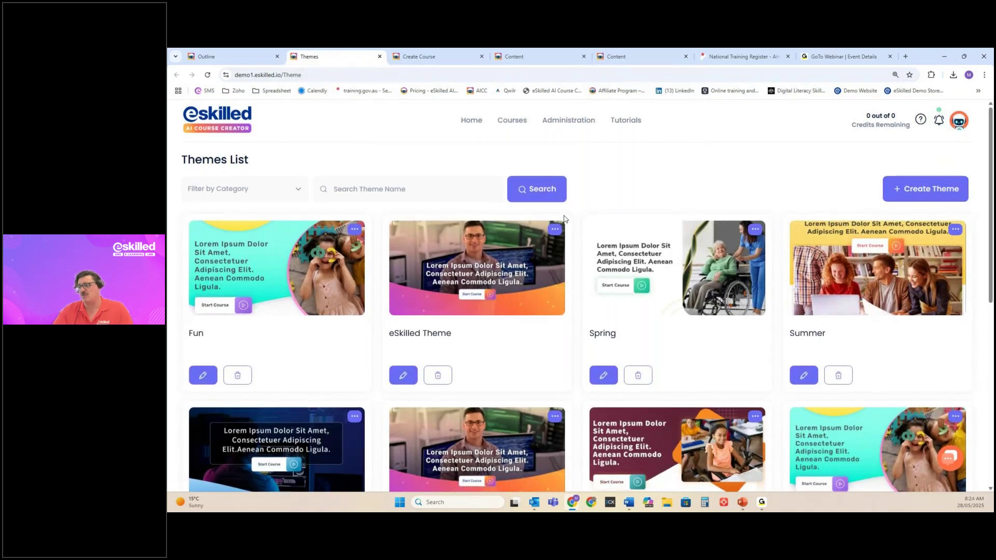
{"action": "scroll", "coordinate": [469, 280], "scroll_direction": "down", "scroll_amount": 1}
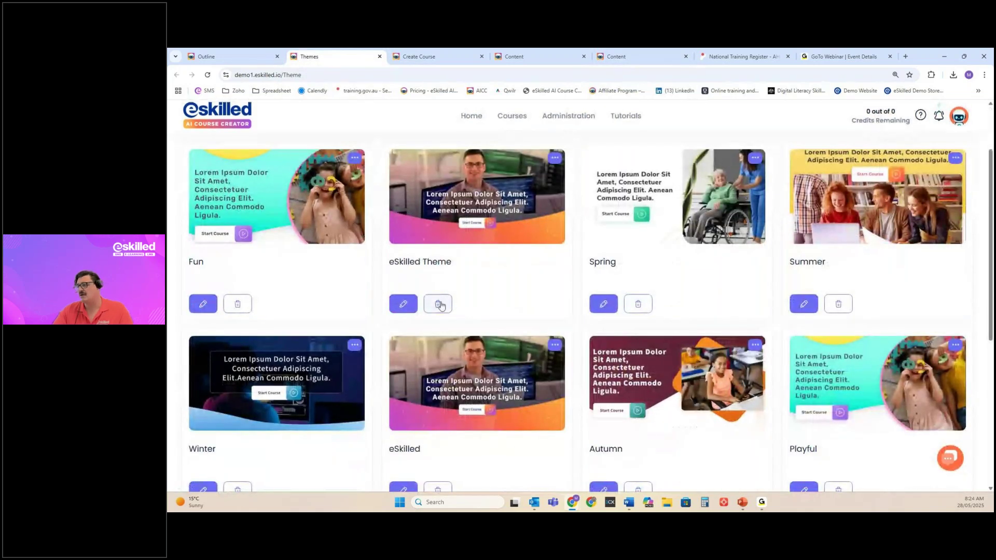
{"action": "scroll", "coordinate": [371, 279], "scroll_direction": "down", "scroll_amount": 2}
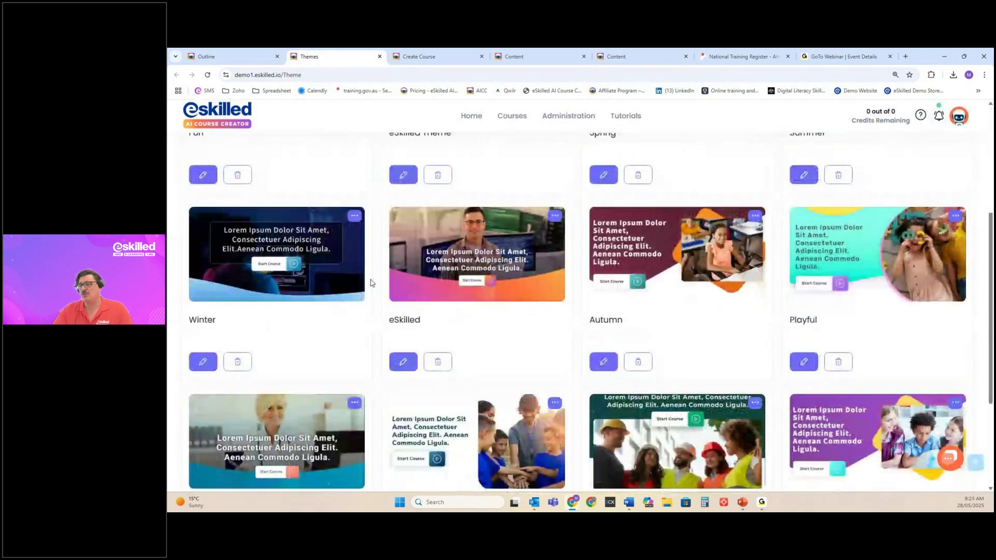
{"action": "scroll", "coordinate": [596, 405], "scroll_direction": "down", "scroll_amount": 2}
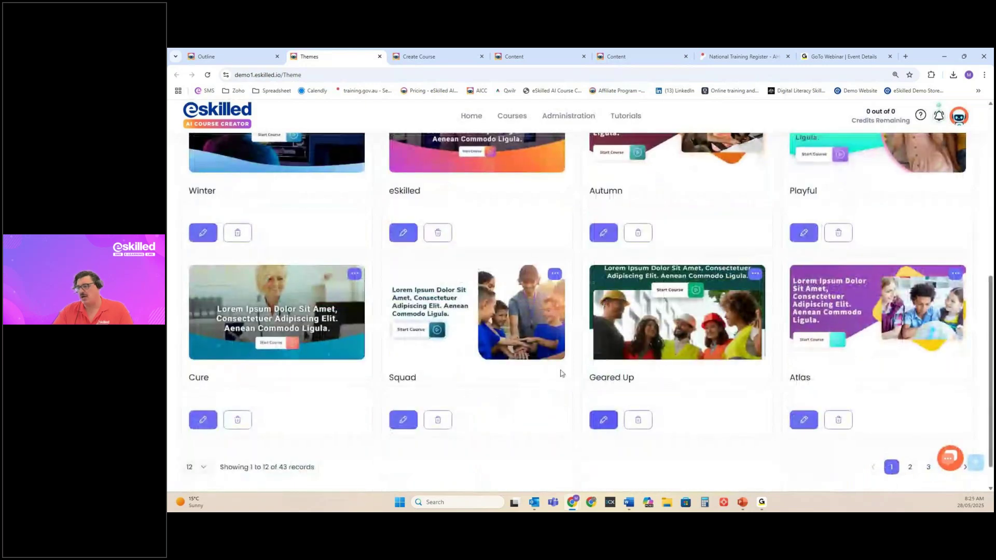
{"action": "scroll", "coordinate": [560, 371], "scroll_direction": "up", "scroll_amount": 5}
{"action": "scroll", "coordinate": [441, 332], "scroll_direction": "down", "scroll_amount": 6}
{"action": "scroll", "coordinate": [533, 328], "scroll_direction": "up", "scroll_amount": 4}
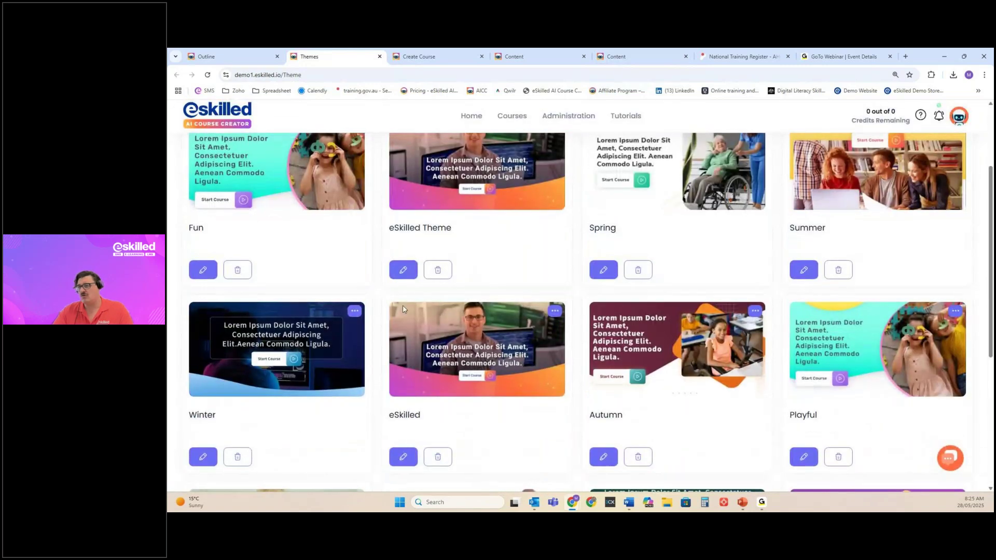
Open the Fun theme for editing and examine its category, available theme styles, theme image and cover page option
{"action": "left_click", "coordinate": [197, 271]}
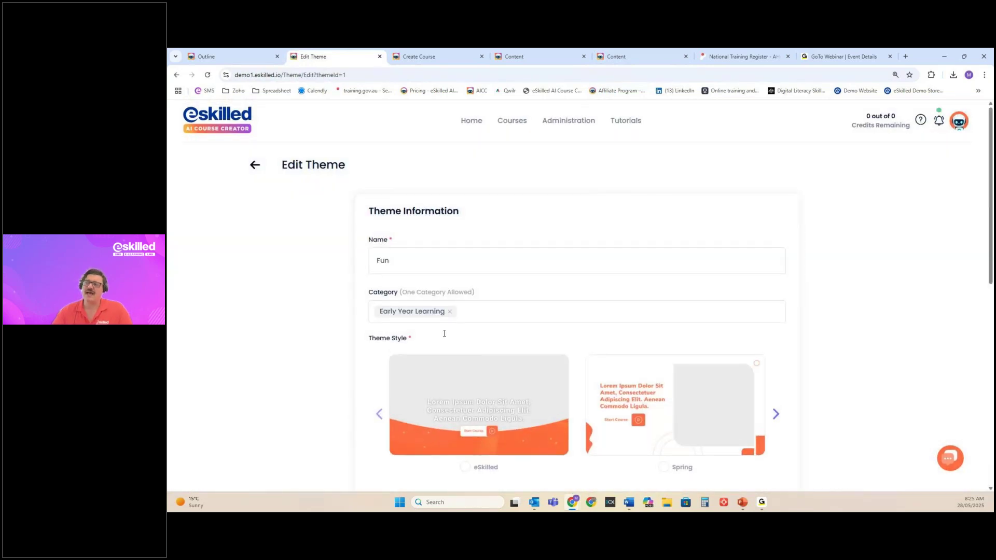
{"action": "left_click", "coordinate": [777, 415]}
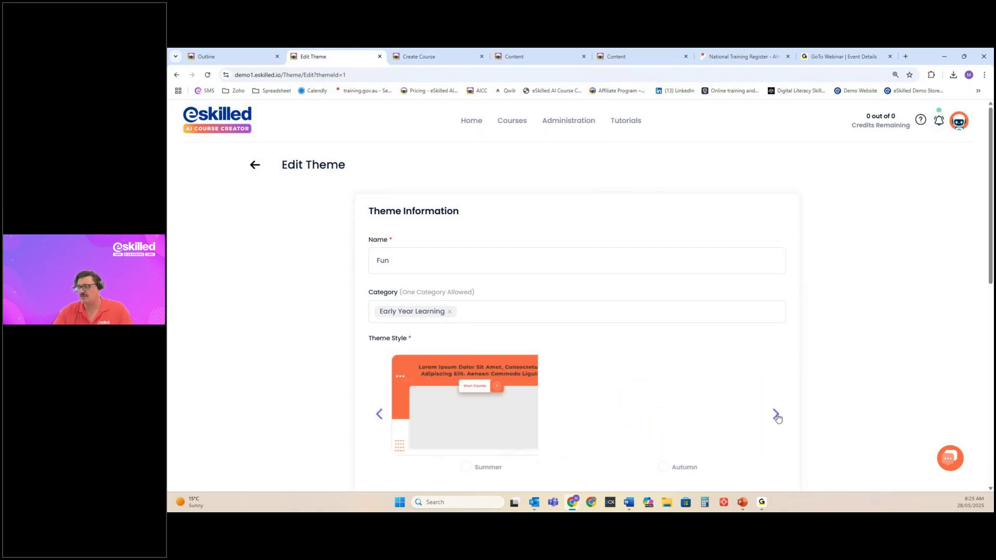
{"action": "left_click", "coordinate": [776, 415]}
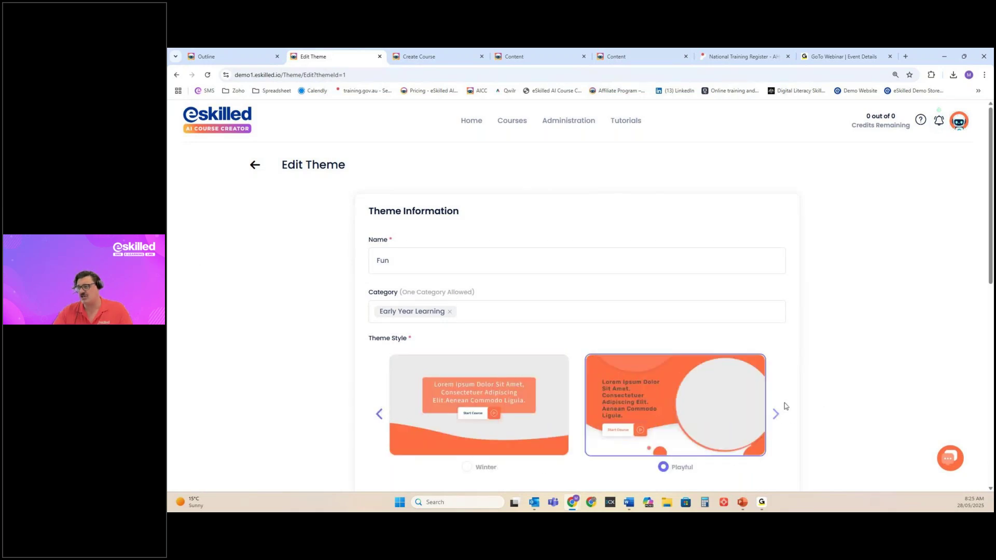
{"action": "scroll", "coordinate": [784, 402], "scroll_direction": "down", "scroll_amount": 3}
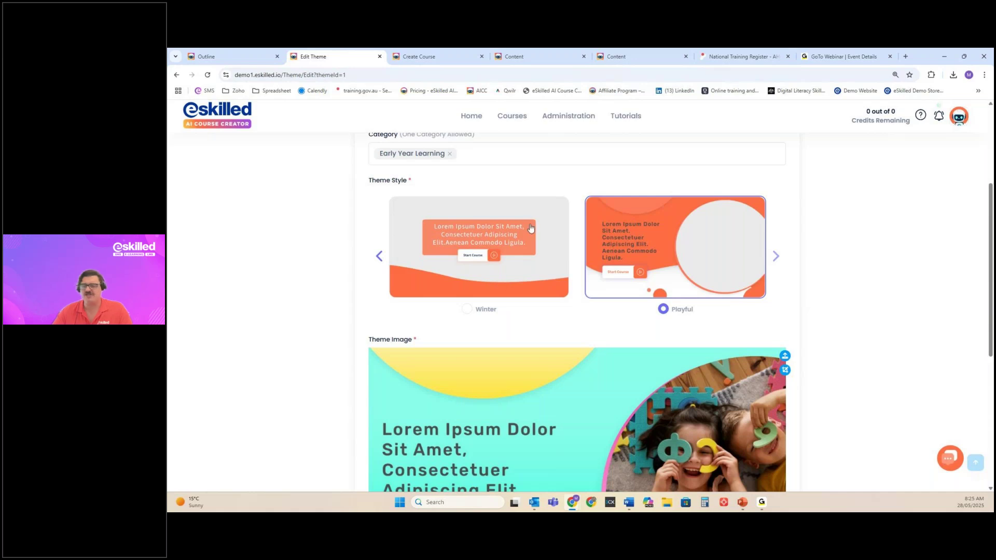
{"action": "left_click", "coordinate": [378, 257]}
{"action": "left_click", "coordinate": [378, 258]}
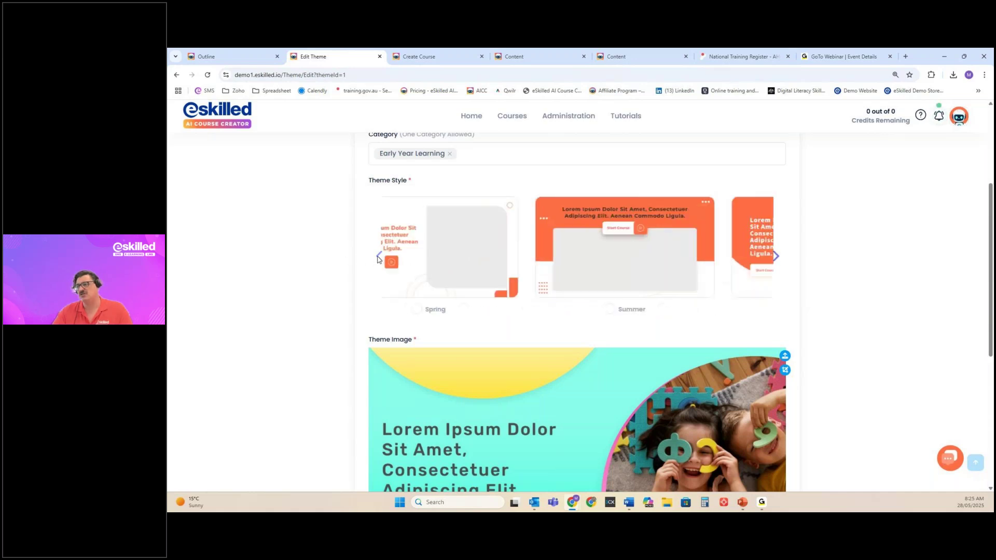
{"action": "left_click", "coordinate": [378, 257]}
{"action": "scroll", "coordinate": [936, 358], "scroll_direction": "down", "scroll_amount": 3}
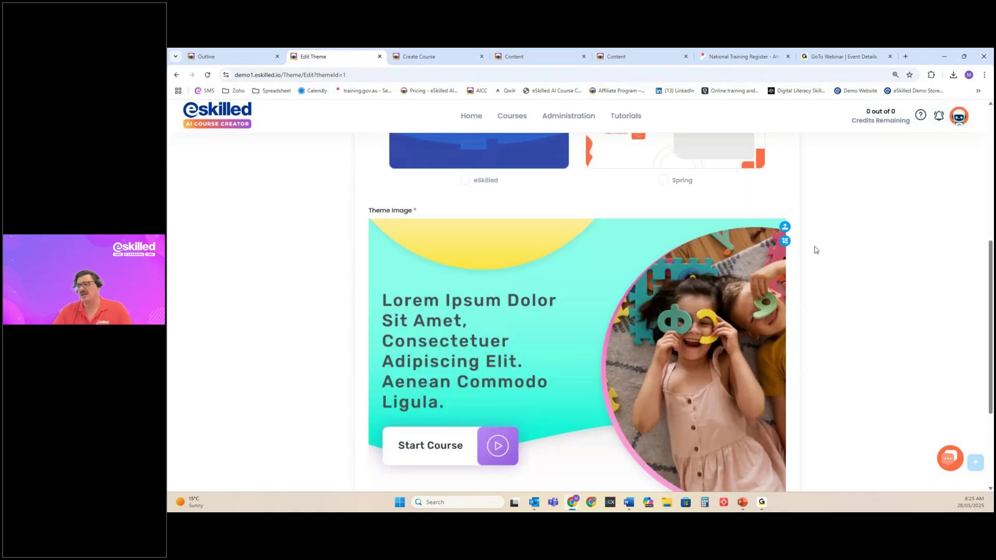
{"action": "scroll", "coordinate": [814, 247], "scroll_direction": "down", "scroll_amount": 3}
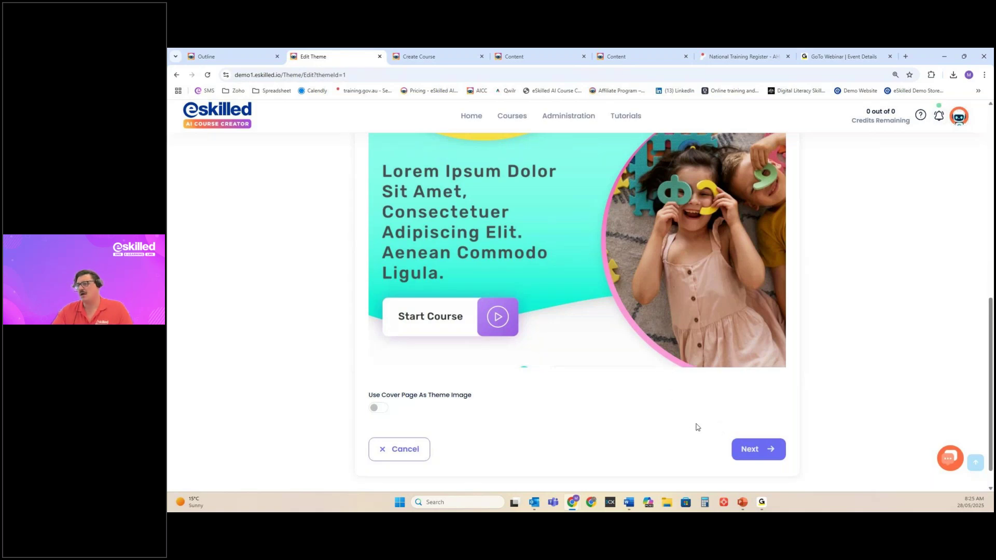
Continue to the theme's Cover Page settings and examine the cover image, title font style, background and Start Course button colours
{"action": "left_click", "coordinate": [769, 453]}
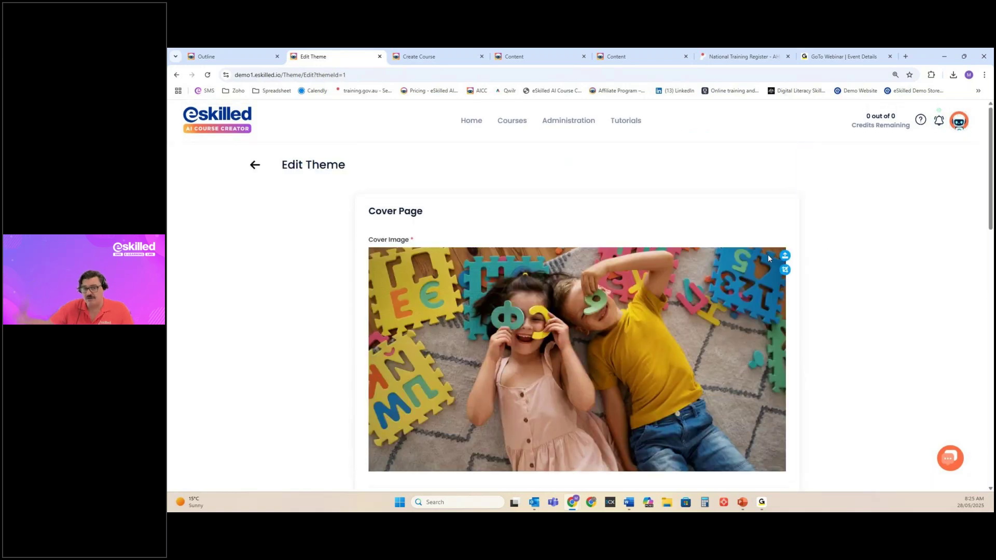
{"action": "scroll", "coordinate": [399, 280], "scroll_direction": "down", "scroll_amount": 5}
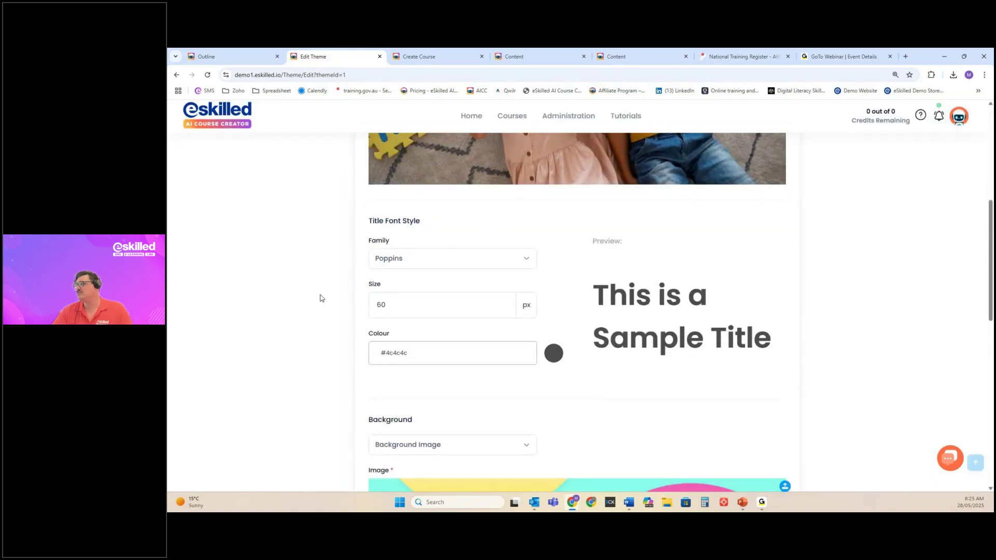
{"action": "scroll", "coordinate": [295, 315], "scroll_direction": "down", "scroll_amount": 2}
{"action": "scroll", "coordinate": [294, 306], "scroll_direction": "down", "scroll_amount": 6}
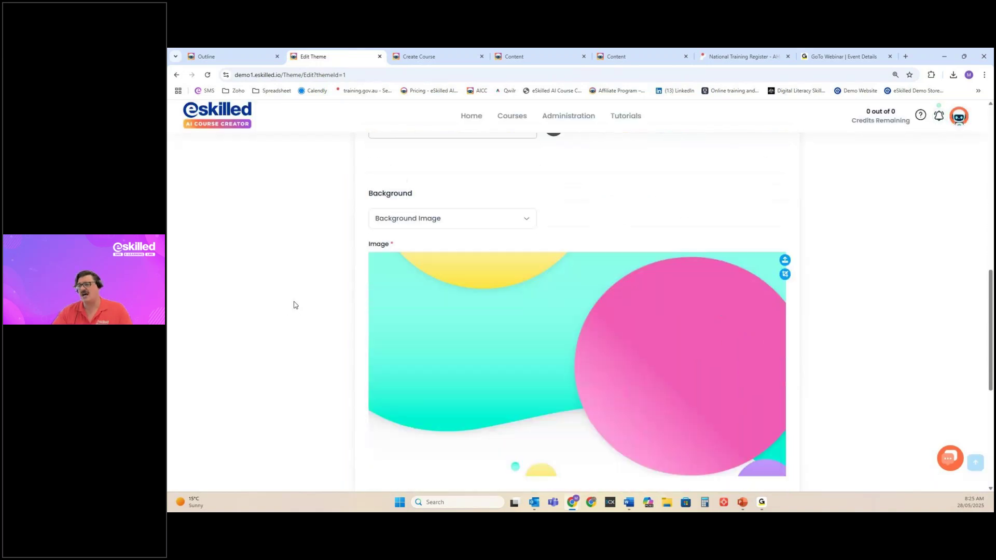
{"action": "scroll", "coordinate": [297, 294], "scroll_direction": "down", "scroll_amount": 3}
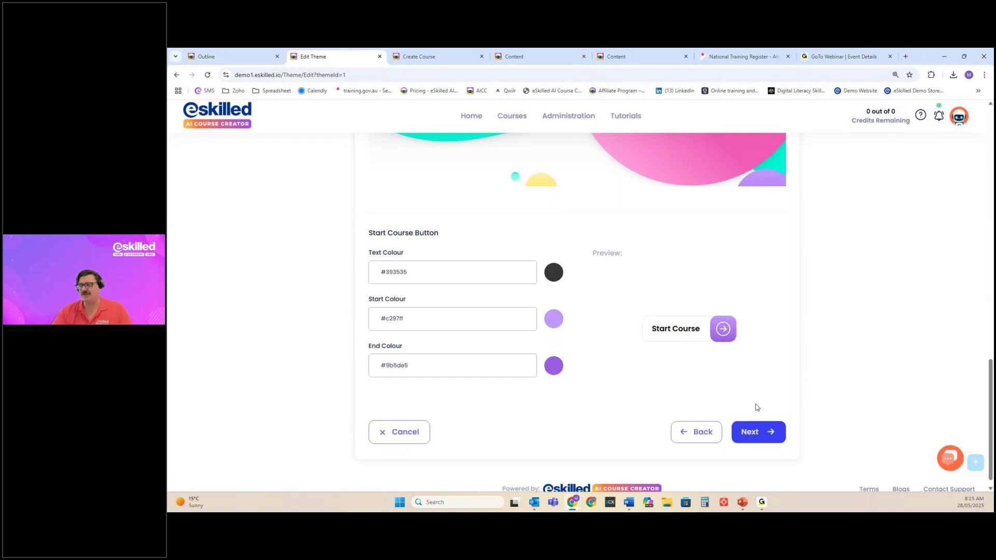
Continue through the Course Page's navigation menu and course heading settings, examining their colours, title background and progress status styles
{"action": "left_click", "coordinate": [762, 433]}
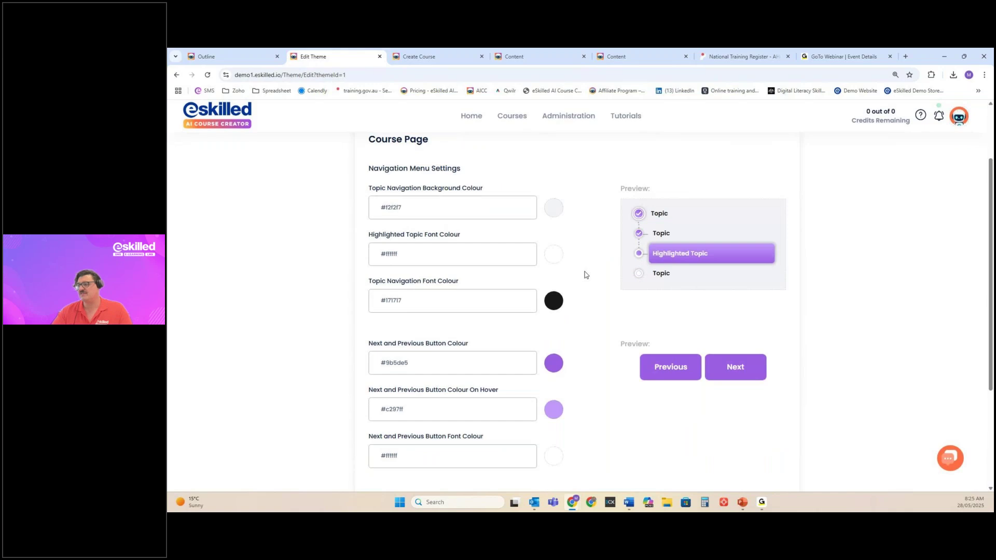
{"action": "scroll", "coordinate": [578, 297], "scroll_direction": "down", "scroll_amount": 3}
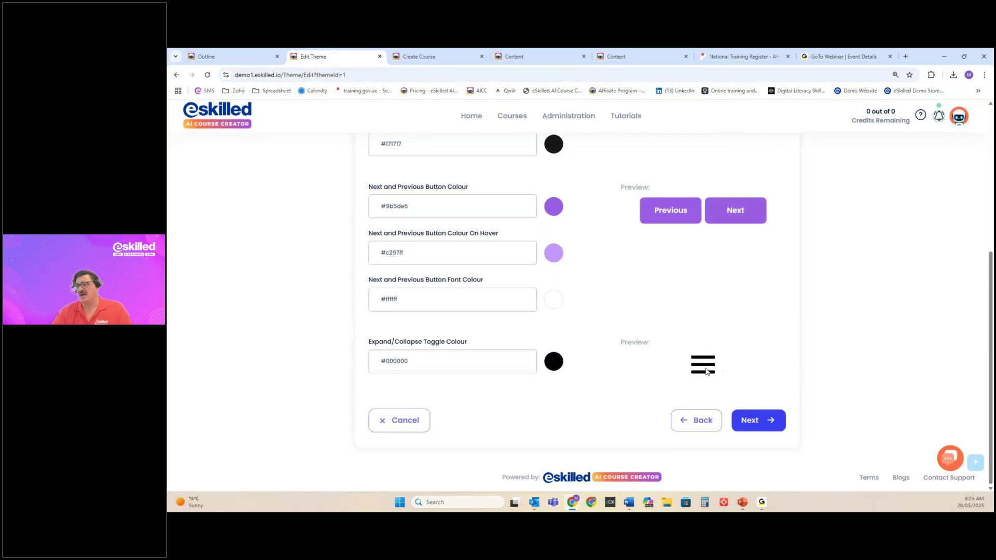
{"action": "left_click", "coordinate": [747, 421]}
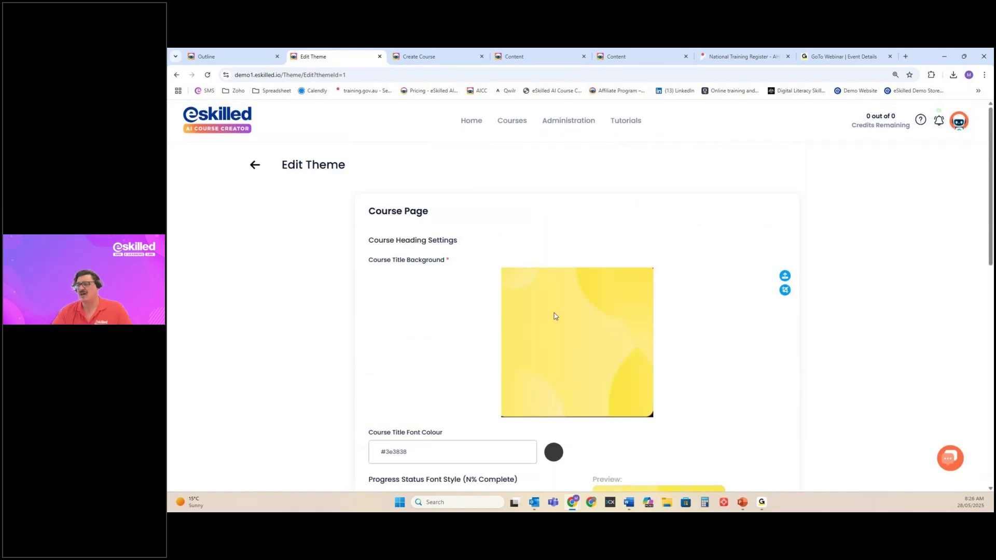
{"action": "scroll", "coordinate": [557, 311], "scroll_direction": "down", "scroll_amount": 3}
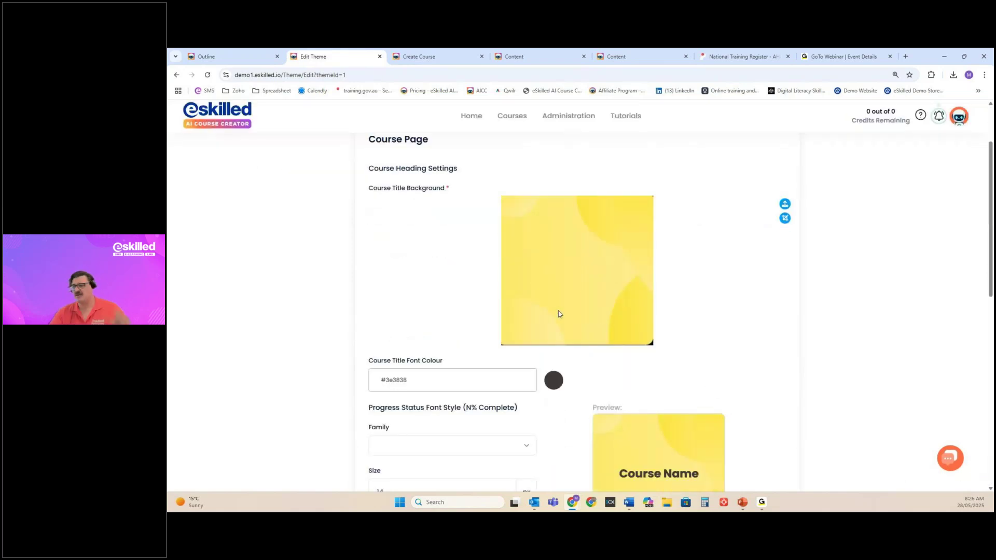
{"action": "scroll", "coordinate": [644, 420], "scroll_direction": "down", "scroll_amount": 2}
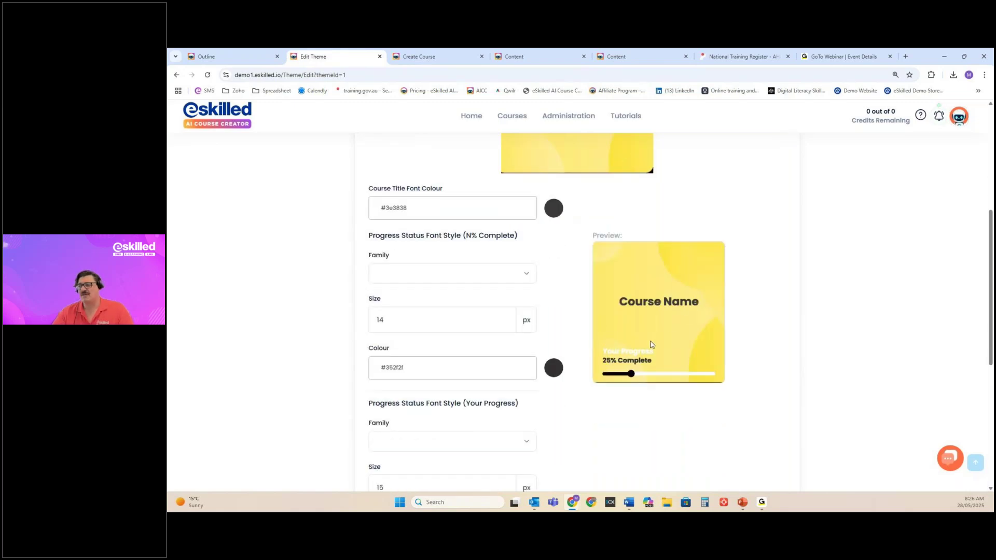
{"action": "scroll", "coordinate": [572, 321], "scroll_direction": "down", "scroll_amount": 3}
{"action": "scroll", "coordinate": [572, 319], "scroll_direction": "down", "scroll_amount": 3}
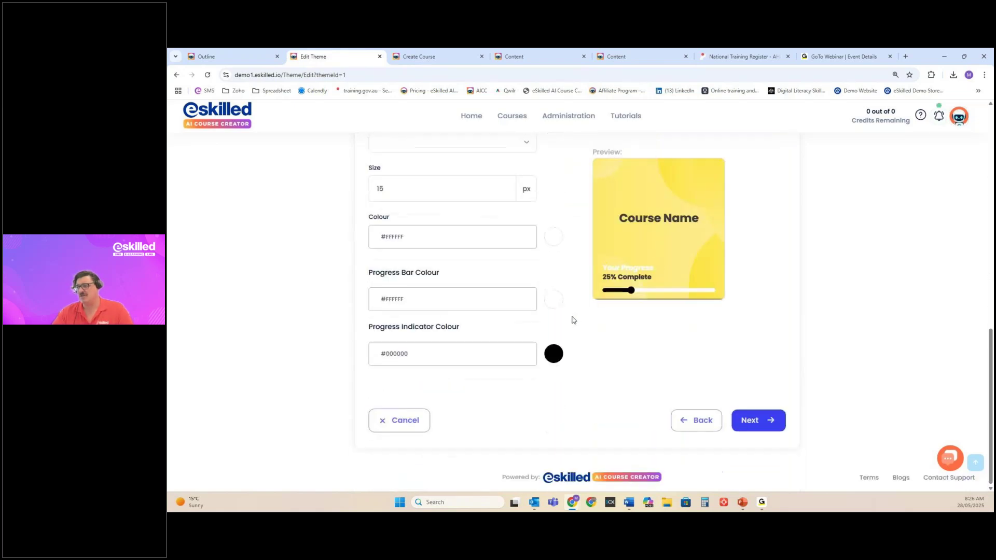
Continue to the Topic Heading Settings and examine the banner, its image replacement option and the title font, size and colour
{"action": "left_click", "coordinate": [760, 421]}
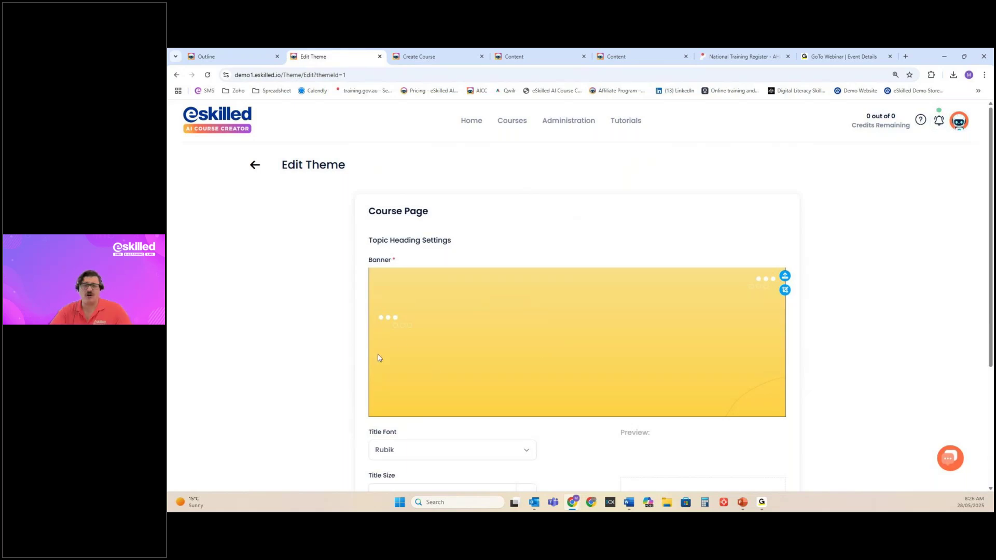
{"action": "scroll", "coordinate": [698, 343], "scroll_direction": "down", "scroll_amount": 3}
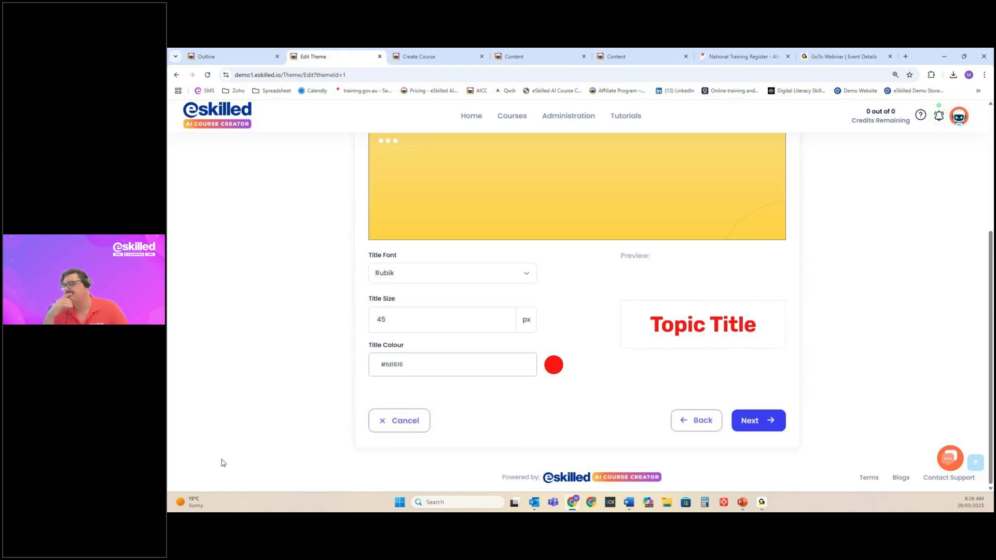
{"action": "scroll", "coordinate": [783, 136], "scroll_direction": "up", "scroll_amount": 2}
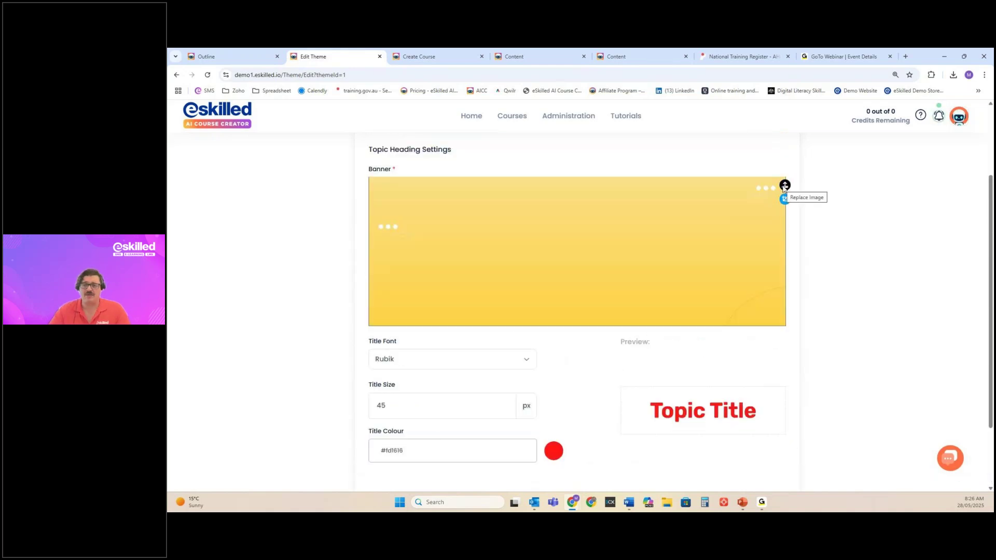
{"action": "scroll", "coordinate": [739, 298], "scroll_direction": "down", "scroll_amount": 2}
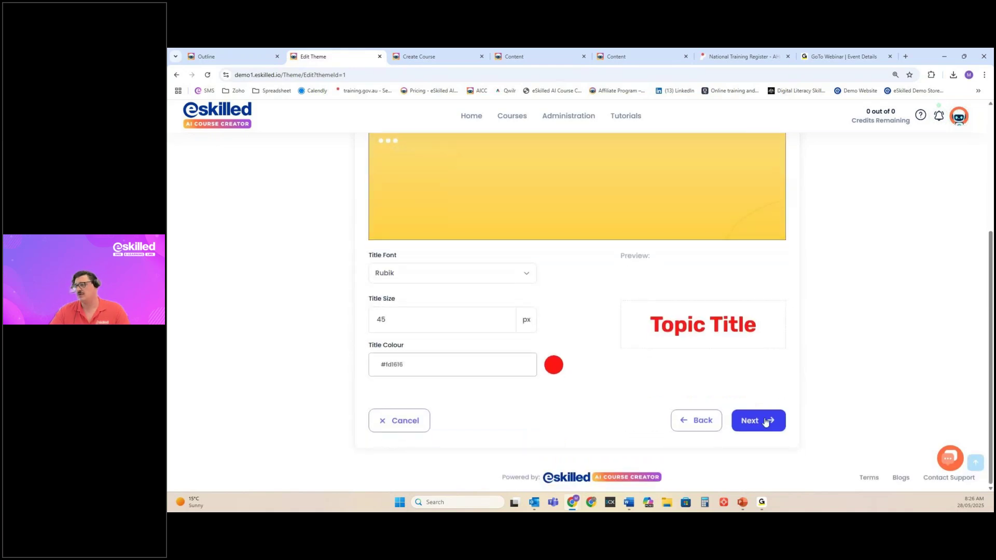
Continue to the theme's Completion Page and examine the completion image, title, message and transparent colour settings
{"action": "left_click", "coordinate": [766, 422]}
{"action": "scroll", "coordinate": [335, 279], "scroll_direction": "down", "scroll_amount": 2}
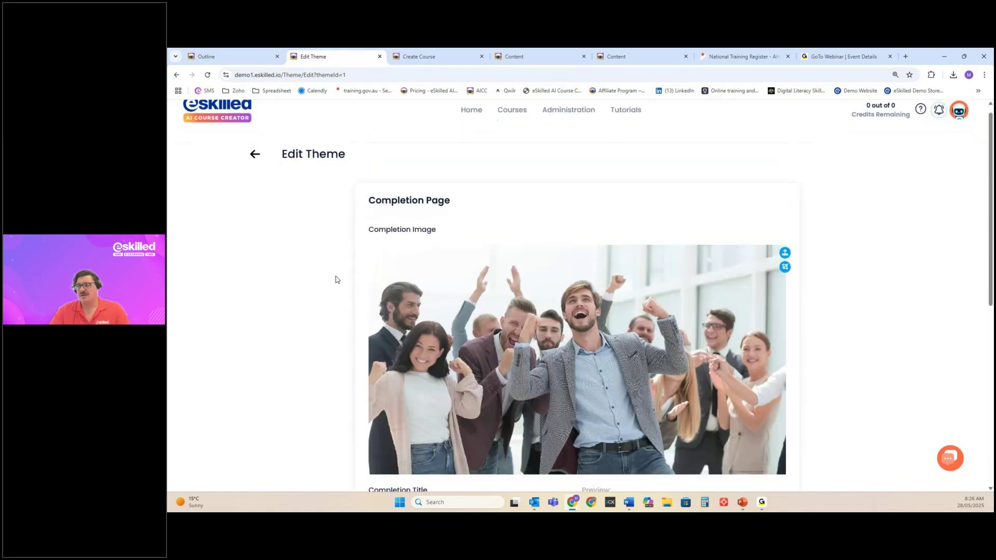
{"action": "scroll", "coordinate": [335, 279], "scroll_direction": "down", "scroll_amount": 6}
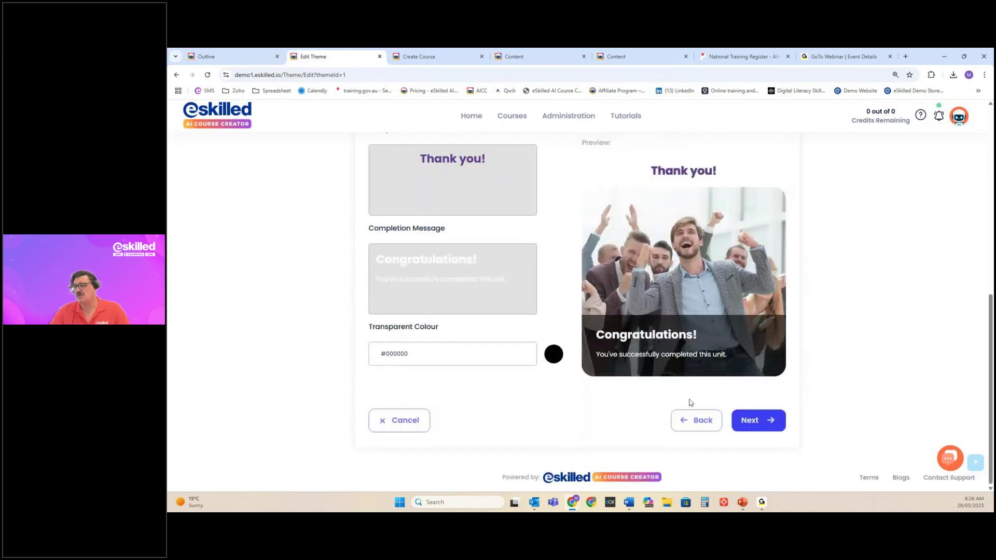
Continue to the theme's Course Content Banner settings and examine the banner image, size, corners, font styling and default texts and icons
{"action": "left_click", "coordinate": [762, 420]}
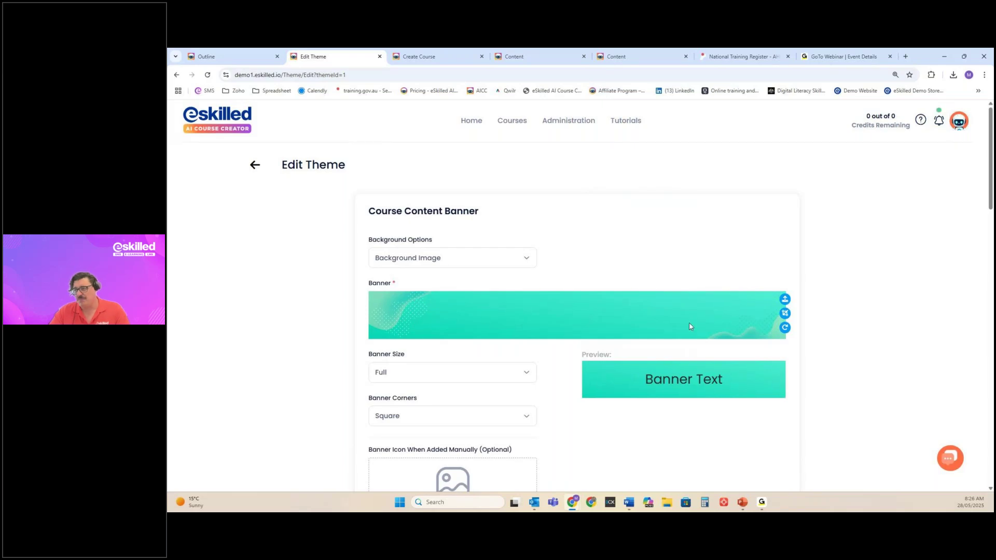
{"action": "scroll", "coordinate": [690, 326], "scroll_direction": "down", "scroll_amount": 1}
{"action": "scroll", "coordinate": [690, 324], "scroll_direction": "down", "scroll_amount": 1}
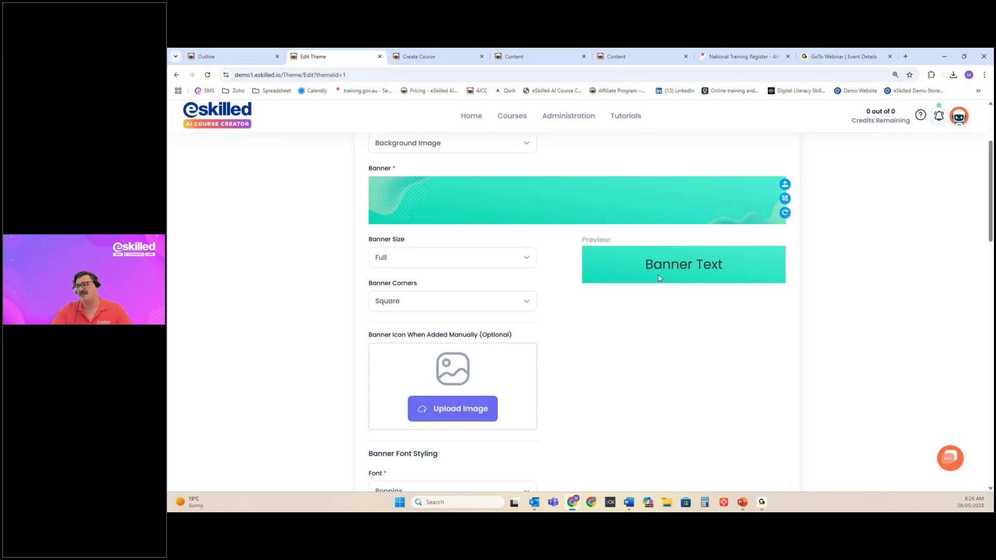
{"action": "scroll", "coordinate": [405, 278], "scroll_direction": "down", "scroll_amount": 2}
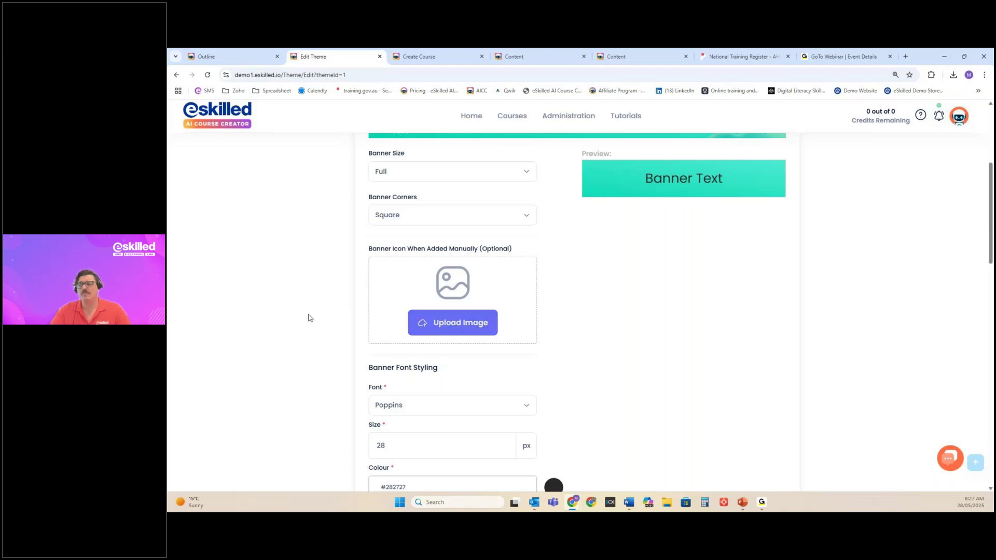
{"action": "scroll", "coordinate": [540, 231], "scroll_direction": "down", "scroll_amount": 1}
{"action": "scroll", "coordinate": [573, 267], "scroll_direction": "down", "scroll_amount": 2}
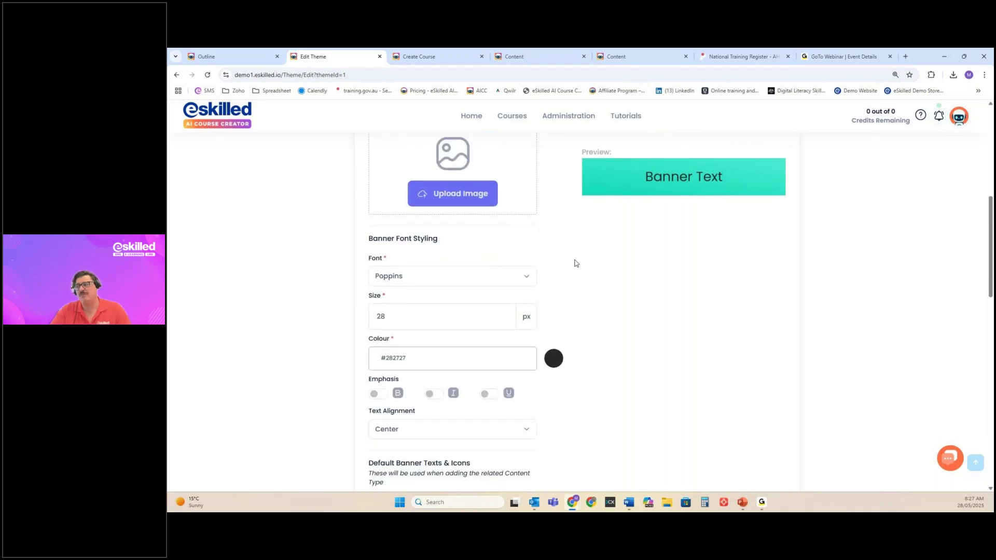
{"action": "scroll", "coordinate": [594, 352], "scroll_direction": "down", "scroll_amount": 1}
{"action": "scroll", "coordinate": [593, 351], "scroll_direction": "down", "scroll_amount": 12}
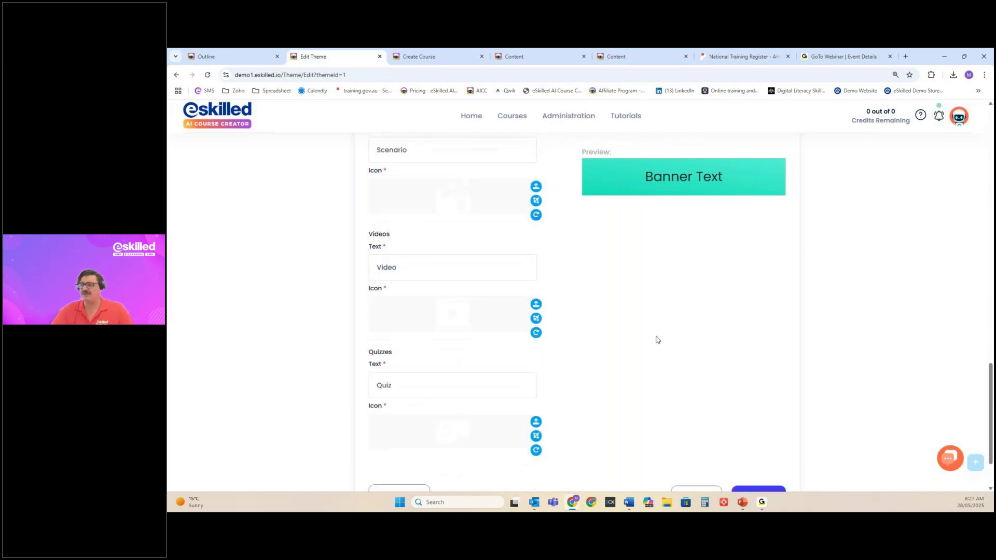
{"action": "scroll", "coordinate": [657, 340], "scroll_direction": "down", "scroll_amount": 2}
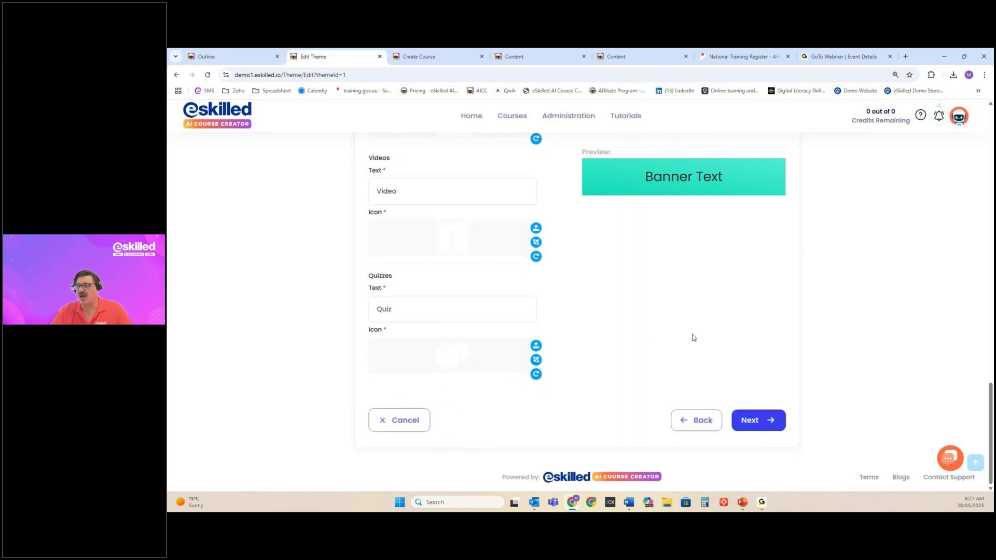
Continue to the Interactive Activity's Hotspot Settings and examine the overlay style options for the hotspot icon
{"action": "left_click", "coordinate": [775, 424]}
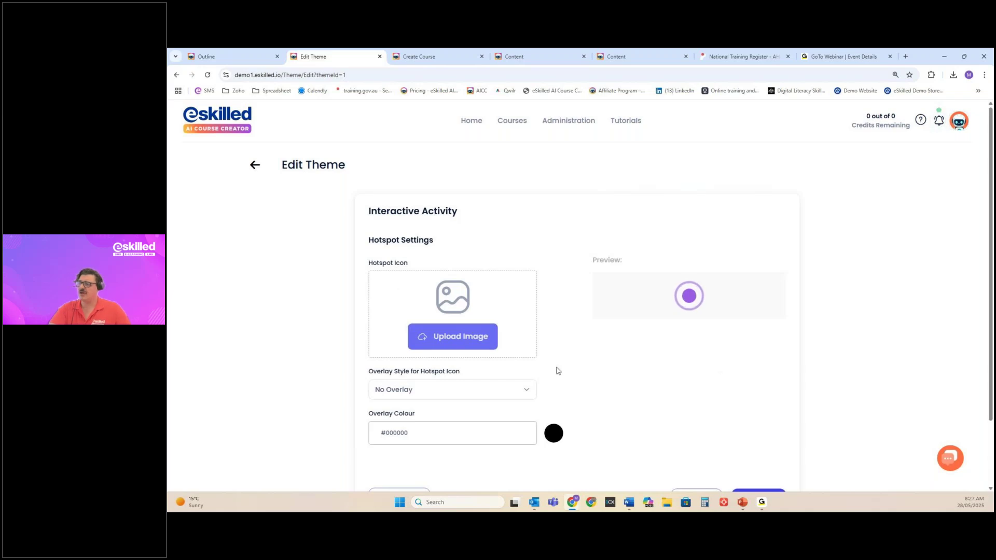
{"action": "scroll", "coordinate": [570, 284], "scroll_direction": "down", "scroll_amount": 1}
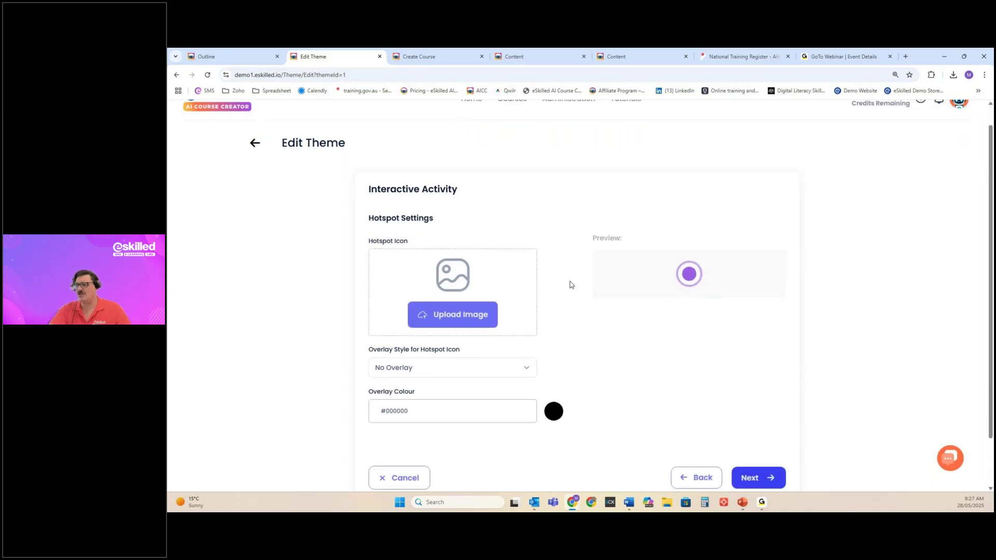
{"action": "left_click", "coordinate": [438, 348]}
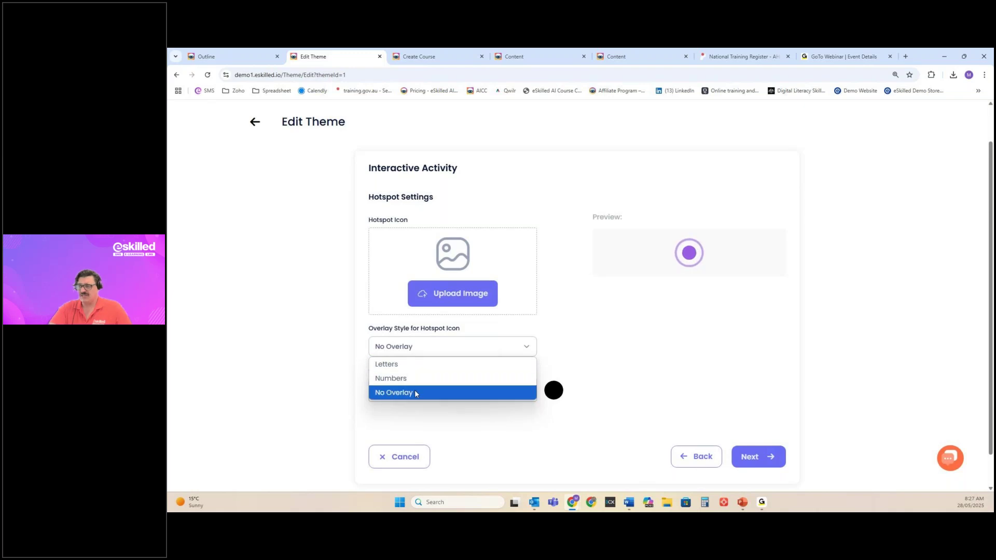
{"action": "left_click", "coordinate": [646, 318]}
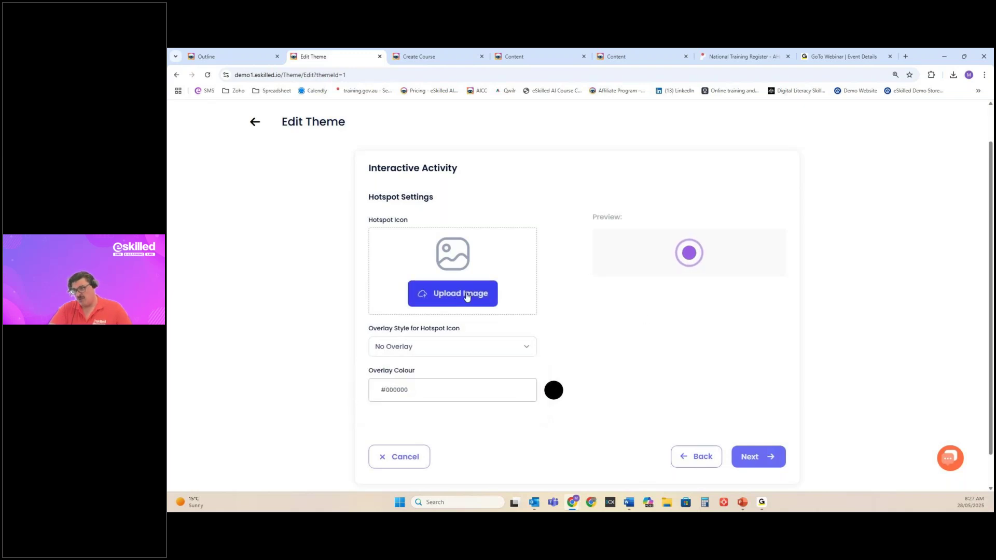
Set the hotspot icon to the black pointing hand from the default icons
{"action": "left_click", "coordinate": [466, 295]}
{"action": "left_click", "coordinate": [394, 224]}
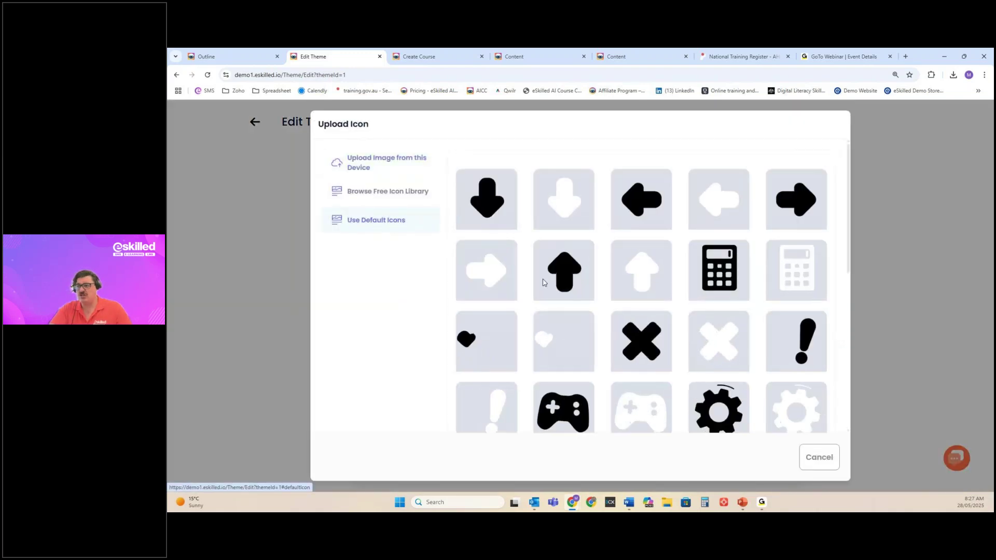
{"action": "scroll", "coordinate": [567, 266], "scroll_direction": "down", "scroll_amount": 7}
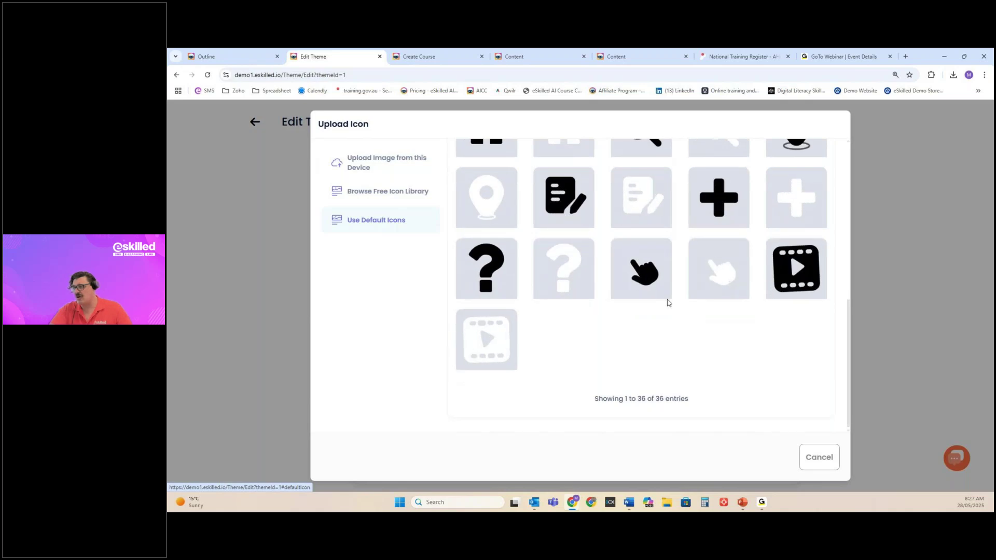
{"action": "left_click", "coordinate": [642, 270]}
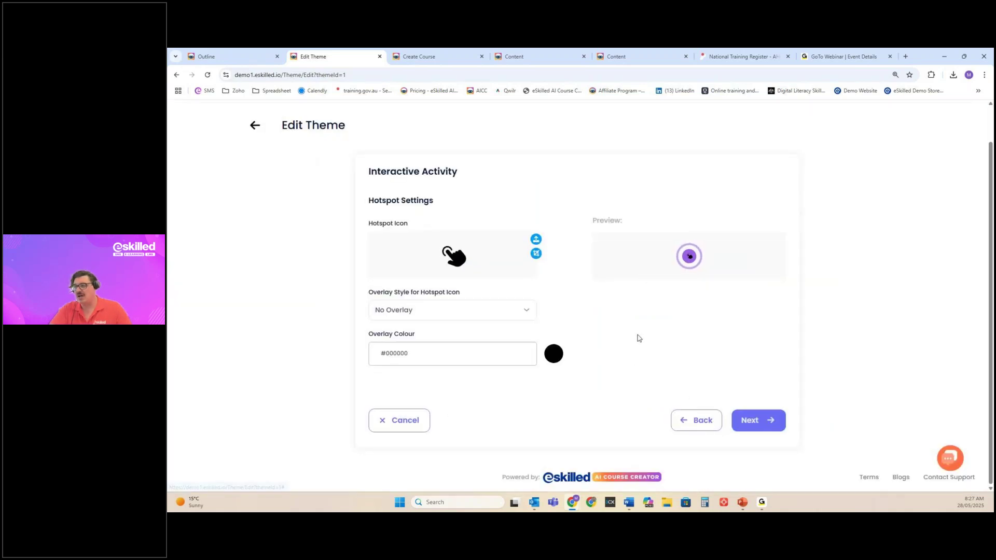
Continue to the Flip Card Settings, preview the two-column and three-column card layouts, and look through the rest of the page
{"action": "left_click", "coordinate": [751, 420]}
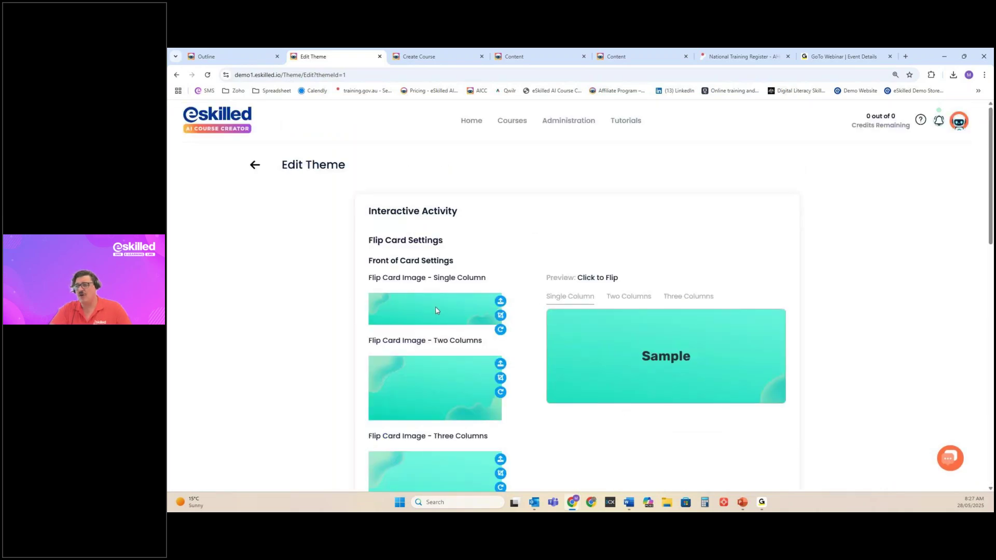
{"action": "left_click", "coordinate": [629, 297]}
{"action": "left_click", "coordinate": [686, 302]}
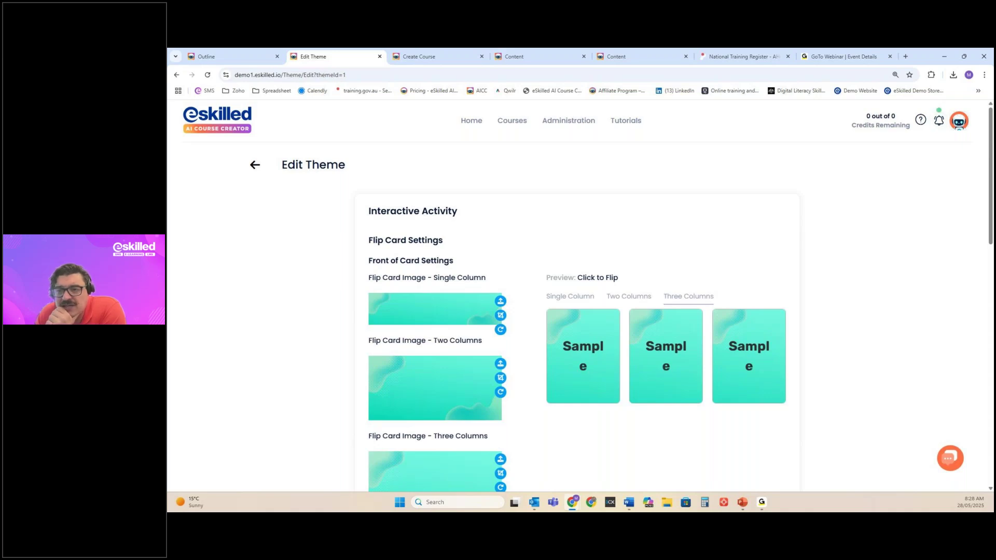
{"action": "left_click", "coordinate": [762, 502]}
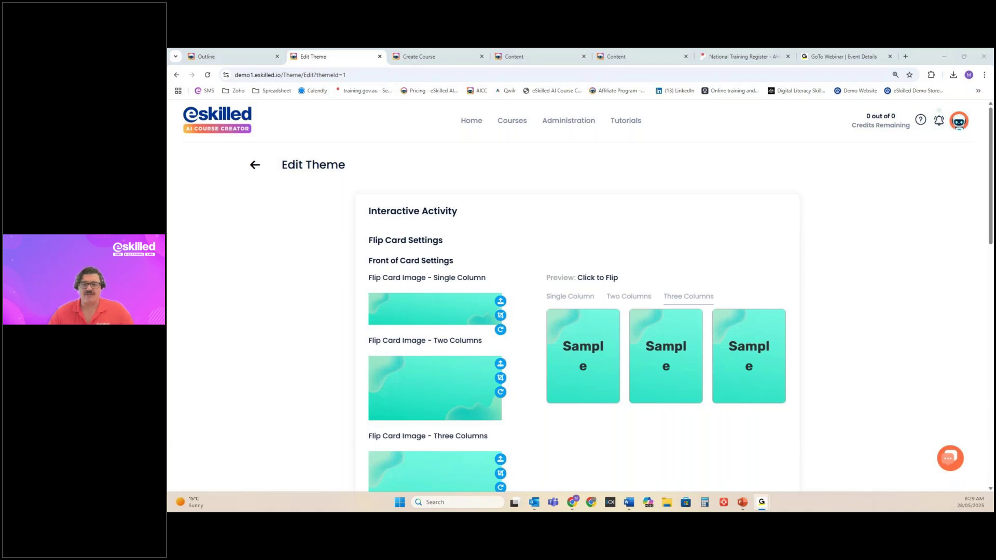
{"action": "scroll", "coordinate": [563, 229], "scroll_direction": "down", "scroll_amount": 8}
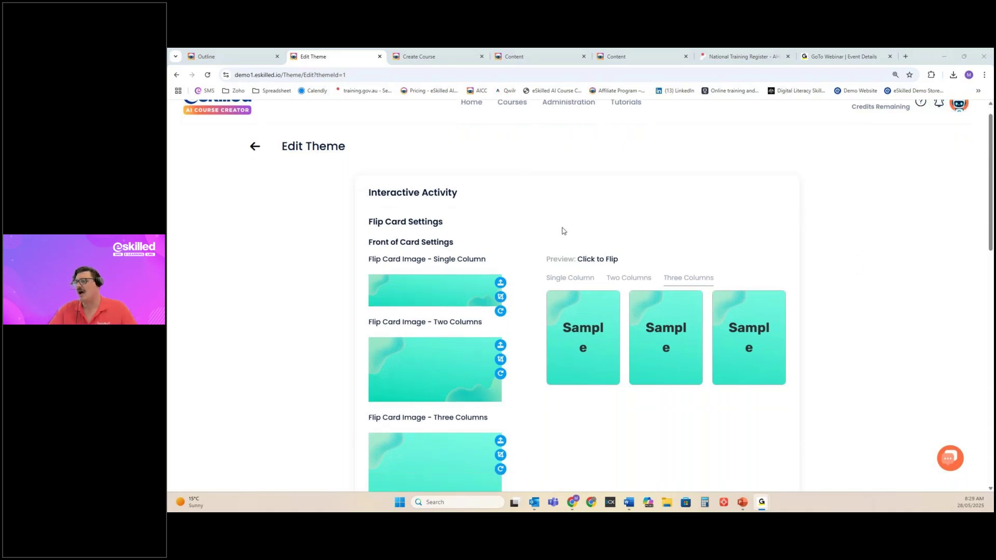
{"action": "scroll", "coordinate": [617, 292], "scroll_direction": "down", "scroll_amount": 5}
Continue through the Course Builder's Table Settings to the Content Padding Settings, examining the table header, row and border styles and the padding options
{"action": "left_click", "coordinate": [754, 418]}
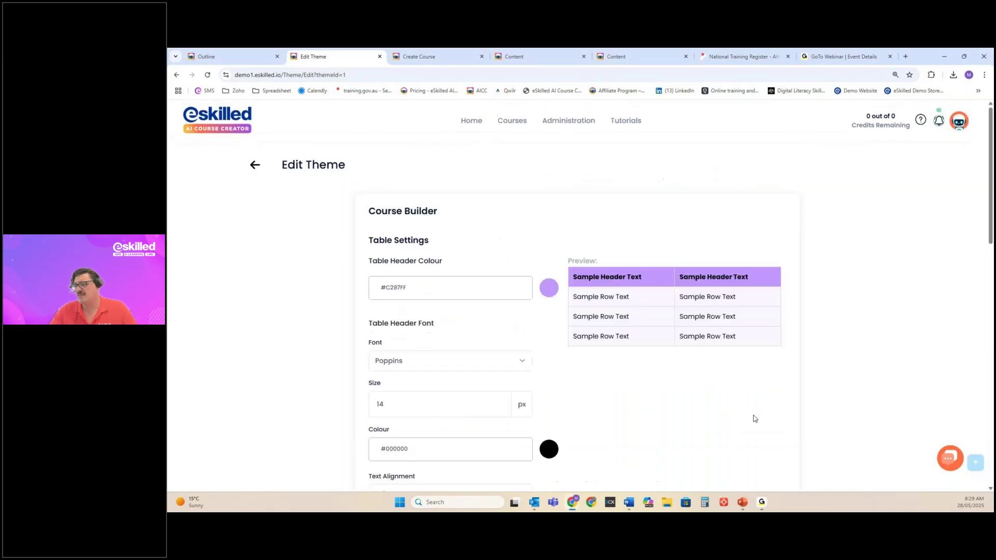
{"action": "scroll", "coordinate": [737, 425], "scroll_direction": "down", "scroll_amount": 15}
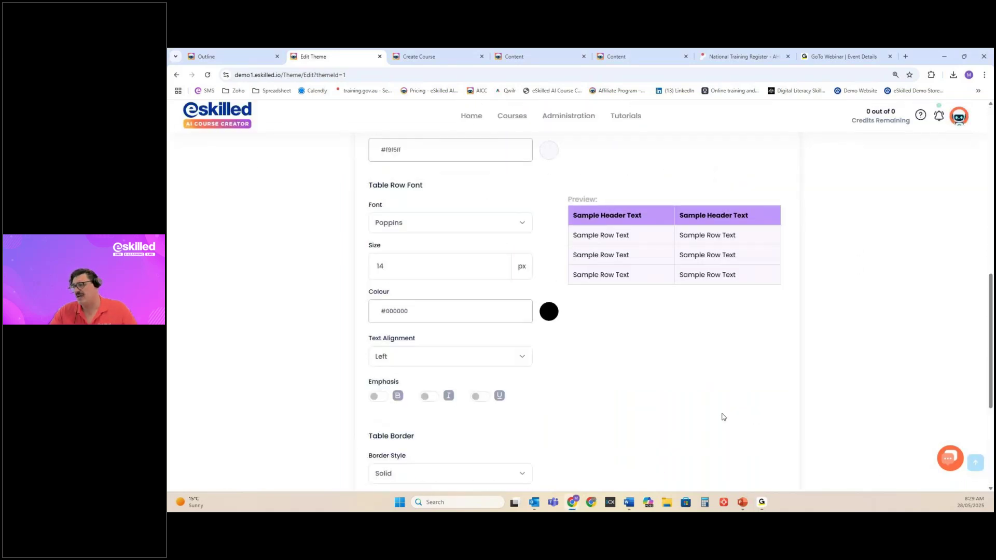
{"action": "left_click", "coordinate": [759, 429]}
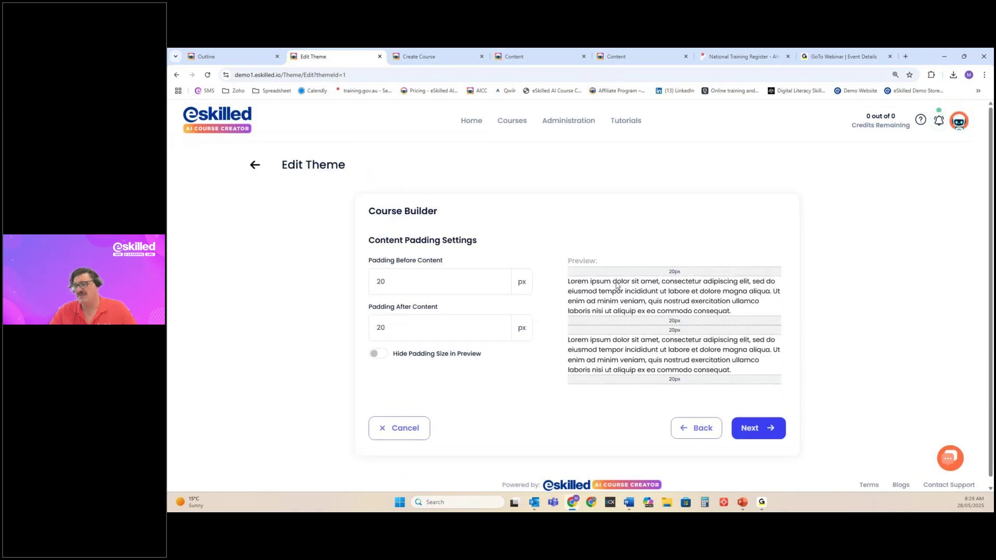
Continue to the Course Builder's Font Settings, review the heading and hyperlink styles, and save the theme
{"action": "left_click", "coordinate": [764, 426]}
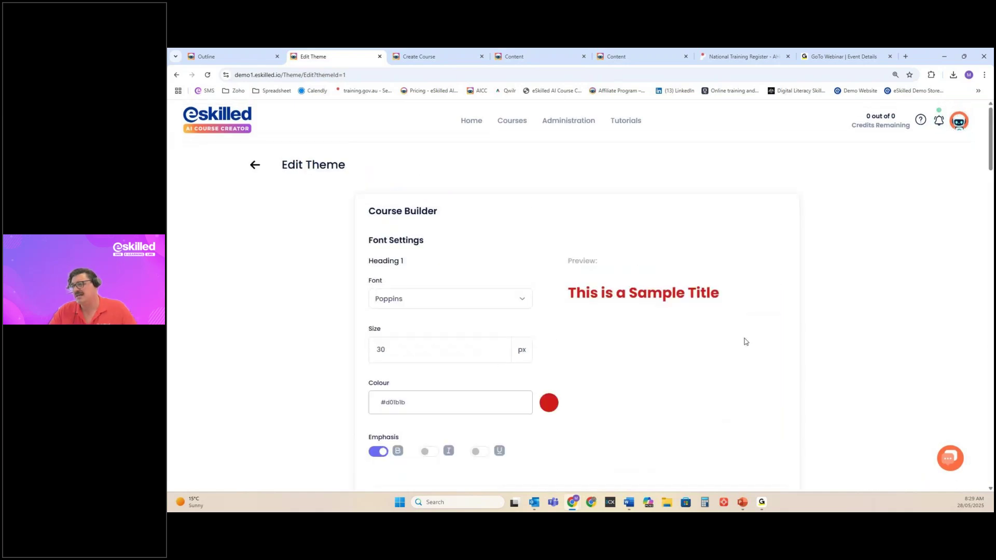
{"action": "scroll", "coordinate": [676, 321], "scroll_direction": "down", "scroll_amount": 20}
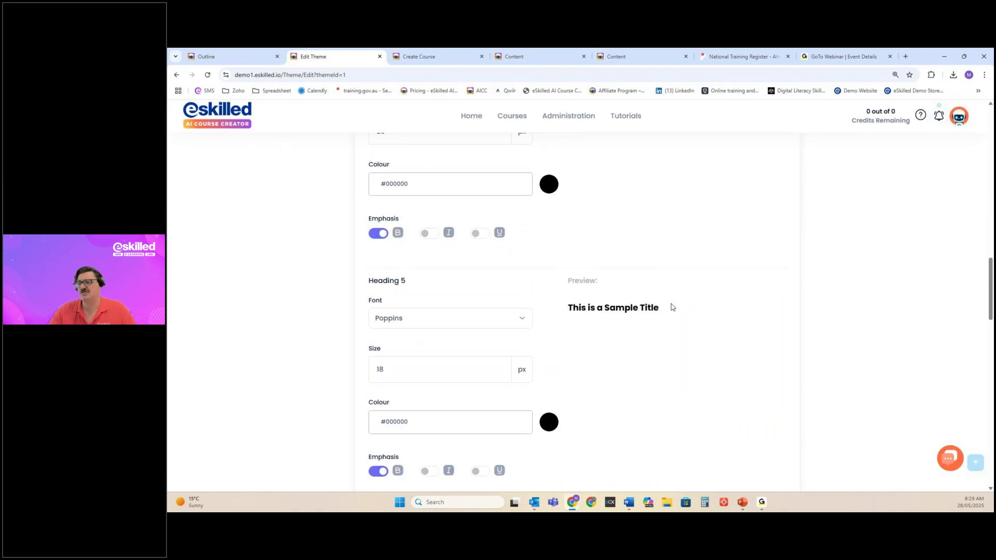
{"action": "scroll", "coordinate": [673, 309], "scroll_direction": "down", "scroll_amount": 15}
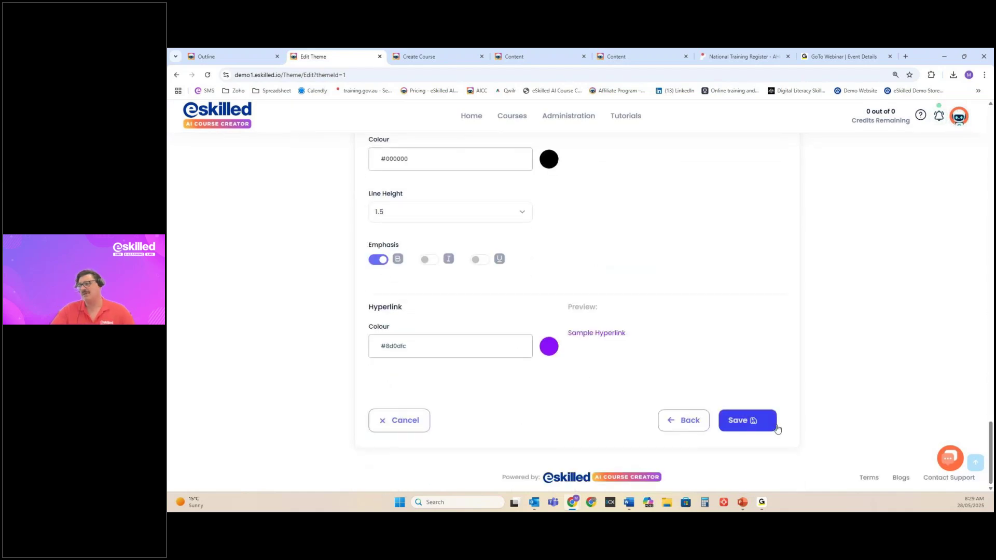
{"action": "left_click", "coordinate": [749, 419]}
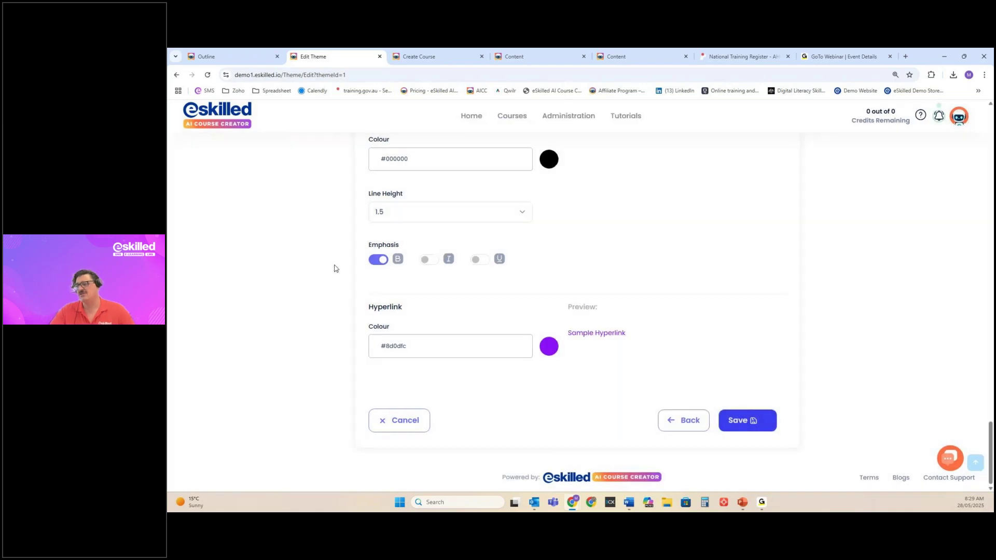
{"action": "left_click", "coordinate": [665, 394]}
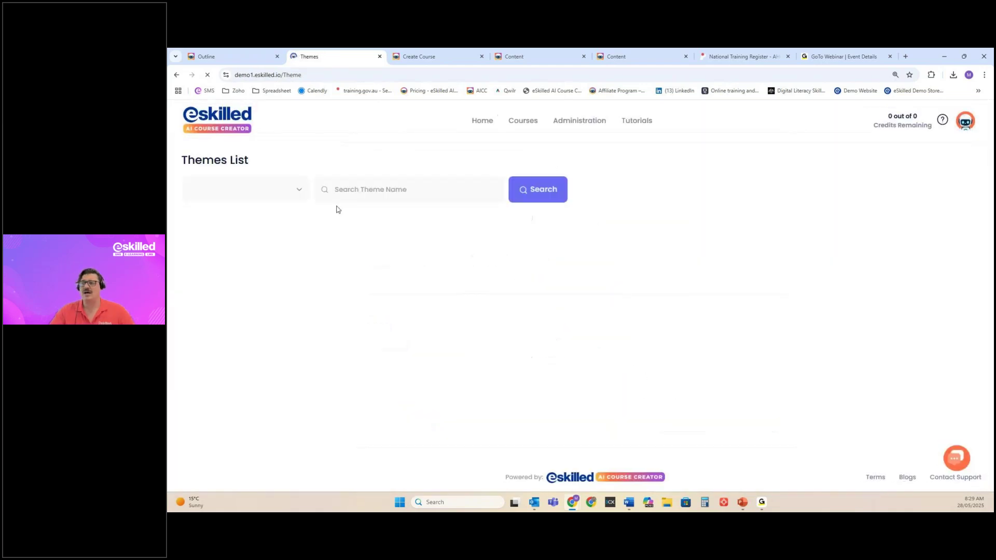
Check the progress of the AI content generation and close the blank Create Course page
{"action": "left_click", "coordinate": [244, 52]}
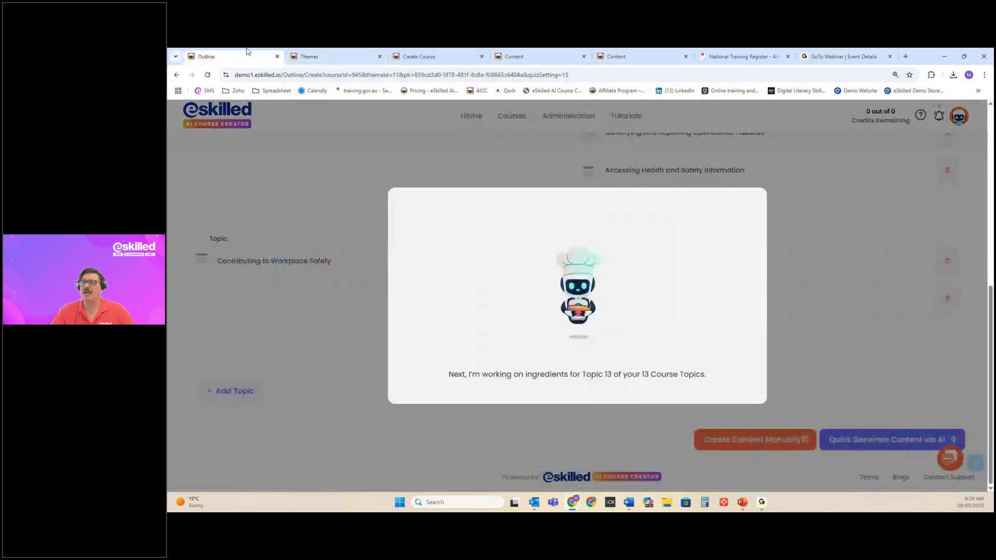
{"action": "left_click", "coordinate": [430, 55]}
{"action": "left_click", "coordinate": [534, 59]}
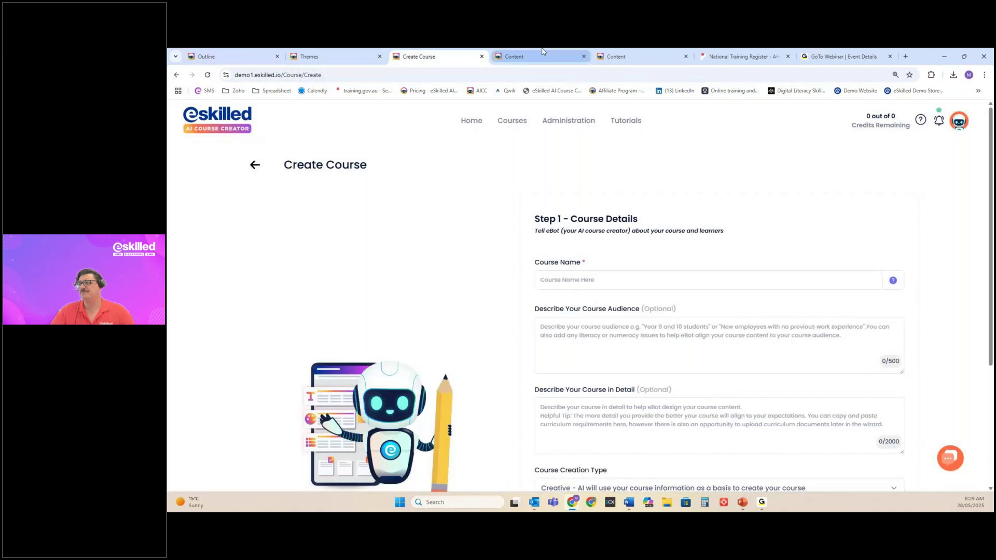
{"action": "left_click", "coordinate": [482, 57]}
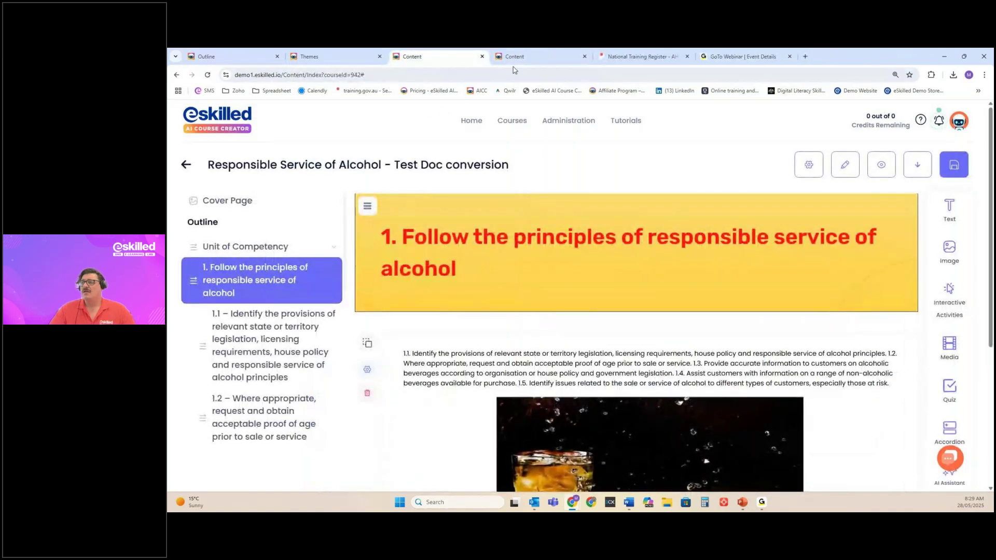
Look over the open "Workplace health and safety for NDIS gardeners" and "Responsible Service of Alcohol - Test Doc conversion" courses and recheck the generation progress
{"action": "left_click", "coordinate": [528, 59]}
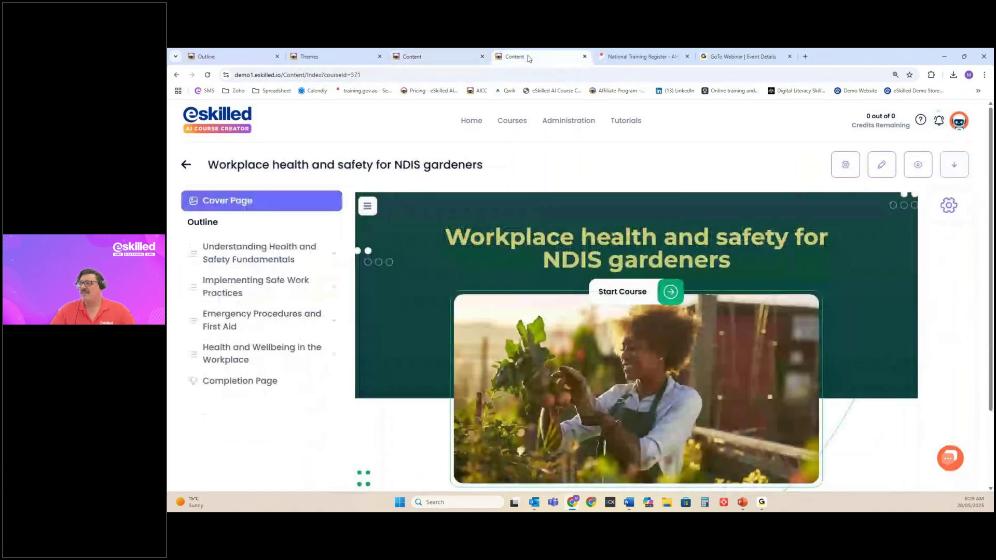
{"action": "left_click", "coordinate": [436, 55]}
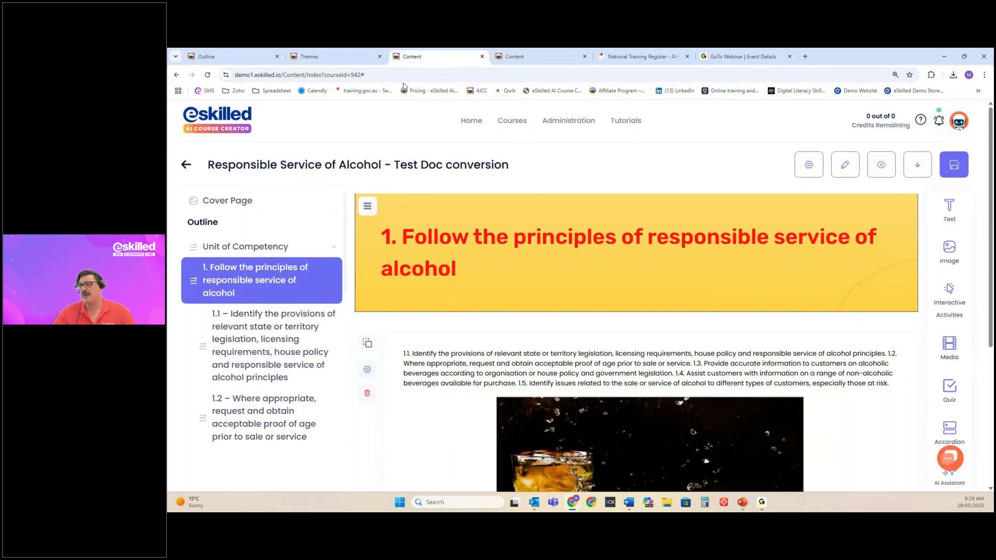
{"action": "left_click", "coordinate": [248, 61]}
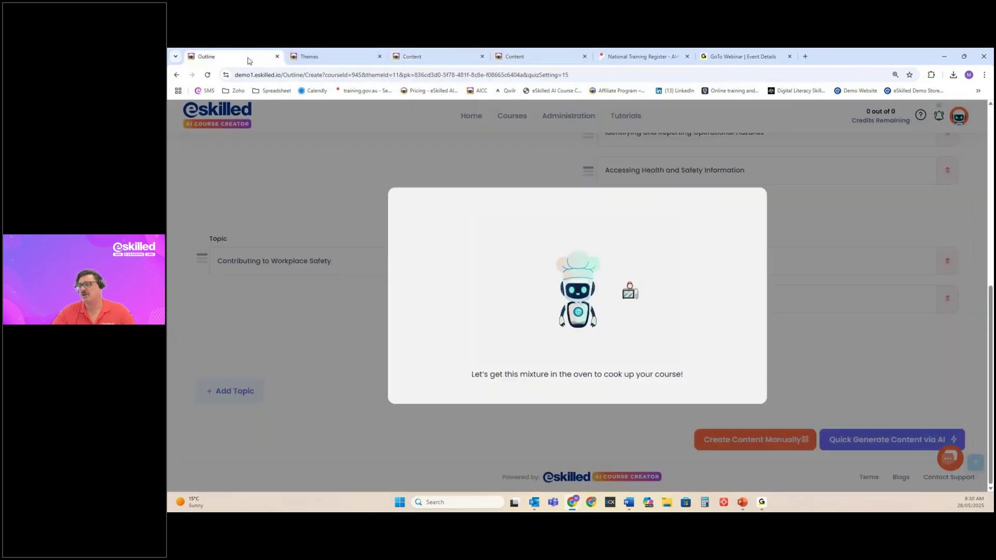
Return to the "Responsible Service of Alcohol - Test Doc conversion" course and view its cover page, topic 1 and topic 2
{"action": "left_click", "coordinate": [318, 56]}
{"action": "left_click", "coordinate": [415, 56]}
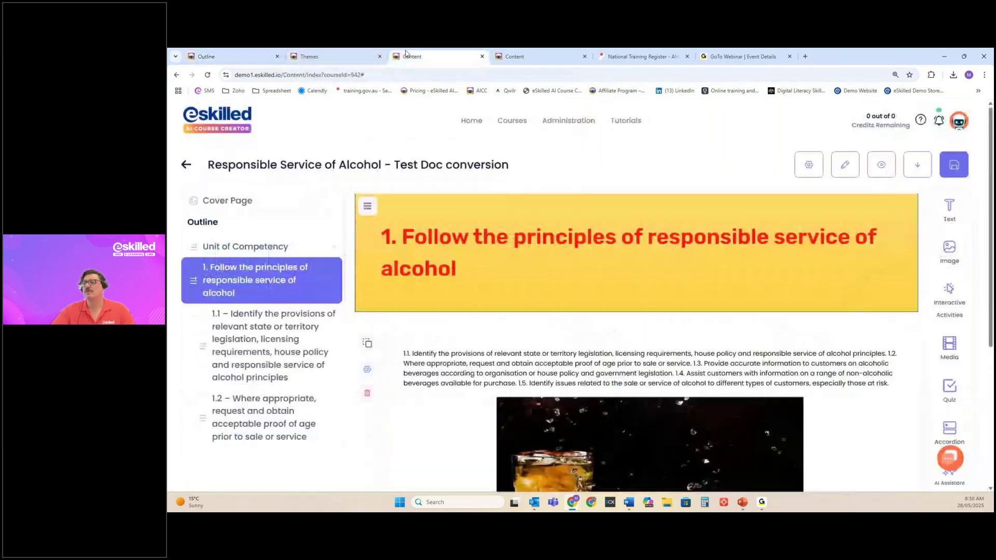
{"action": "left_click", "coordinate": [318, 209]}
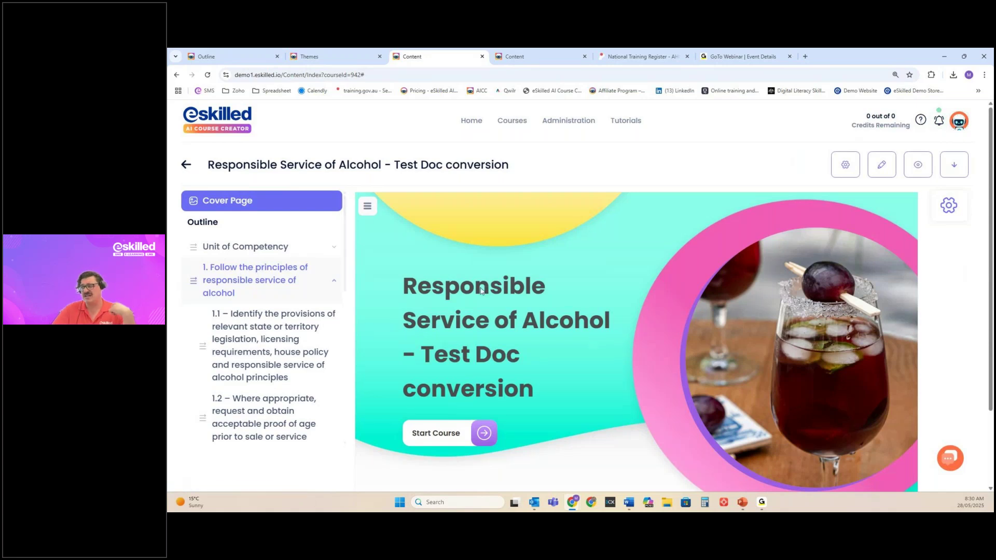
{"action": "left_click", "coordinate": [268, 288]}
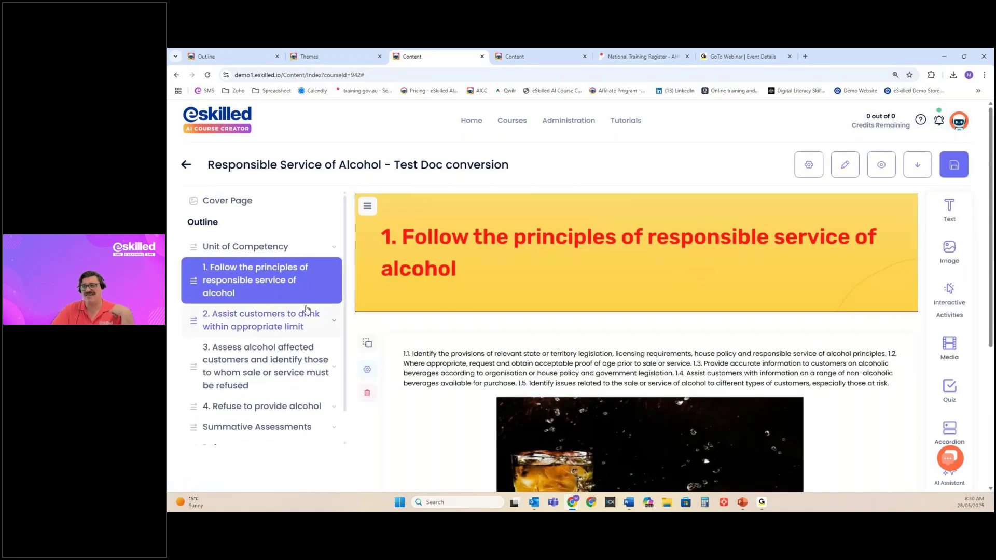
{"action": "left_click", "coordinate": [286, 326]}
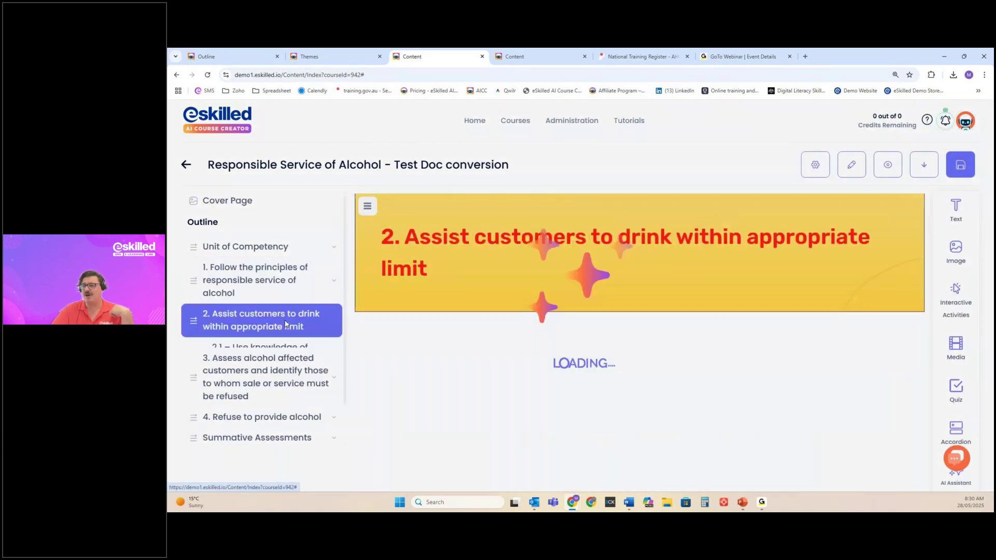
Examine the converted text, images and activity in topic 2 and section 2.1 of the Responsible Service of Alcohol course
{"action": "scroll", "coordinate": [522, 316], "scroll_direction": "down", "scroll_amount": 5}
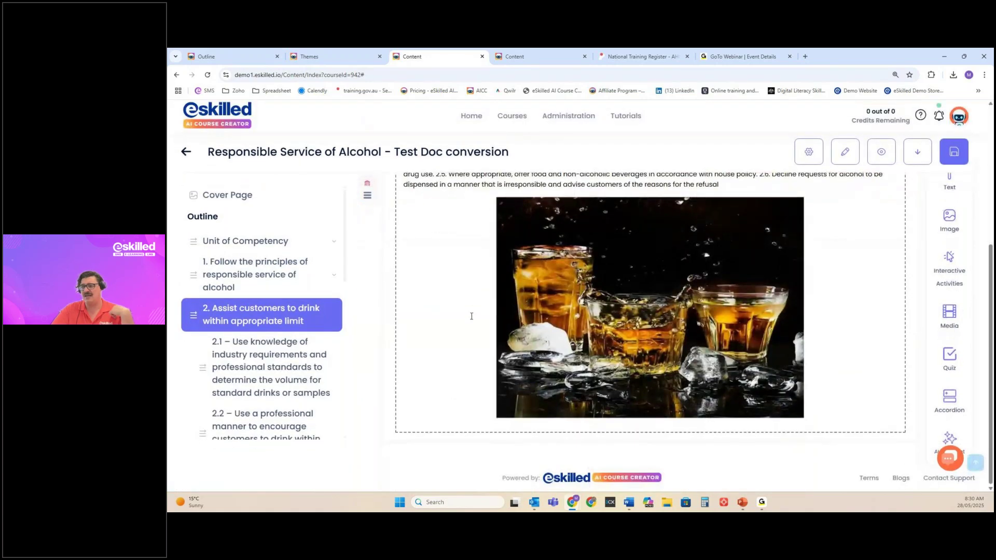
{"action": "scroll", "coordinate": [517, 297], "scroll_direction": "down", "scroll_amount": 4}
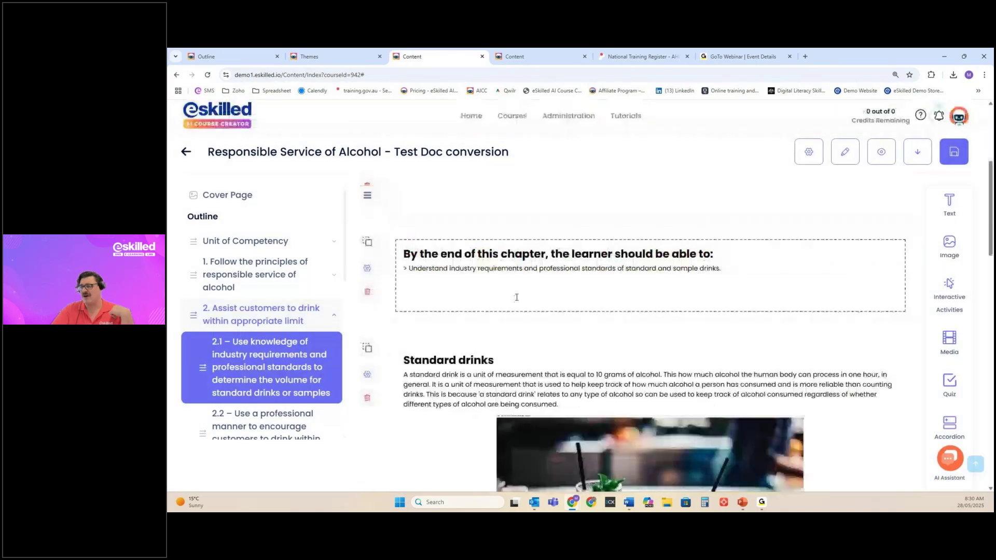
{"action": "scroll", "coordinate": [516, 298], "scroll_direction": "down", "scroll_amount": 10}
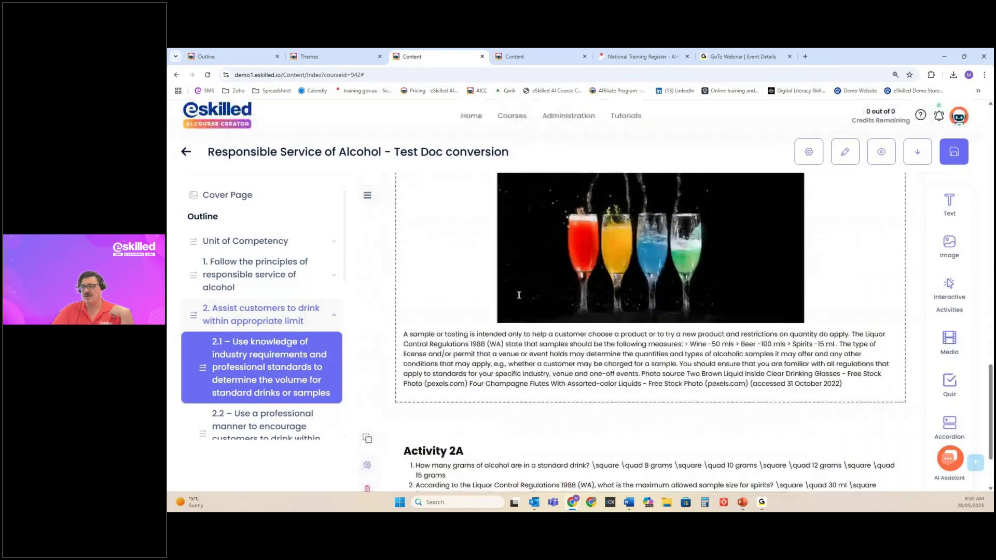
Open topic 1 and examine section 1.1 on state or territory liquor legislation, including its learning outcomes
{"action": "left_click", "coordinate": [263, 275]}
{"action": "scroll", "coordinate": [488, 316], "scroll_direction": "down", "scroll_amount": 5}
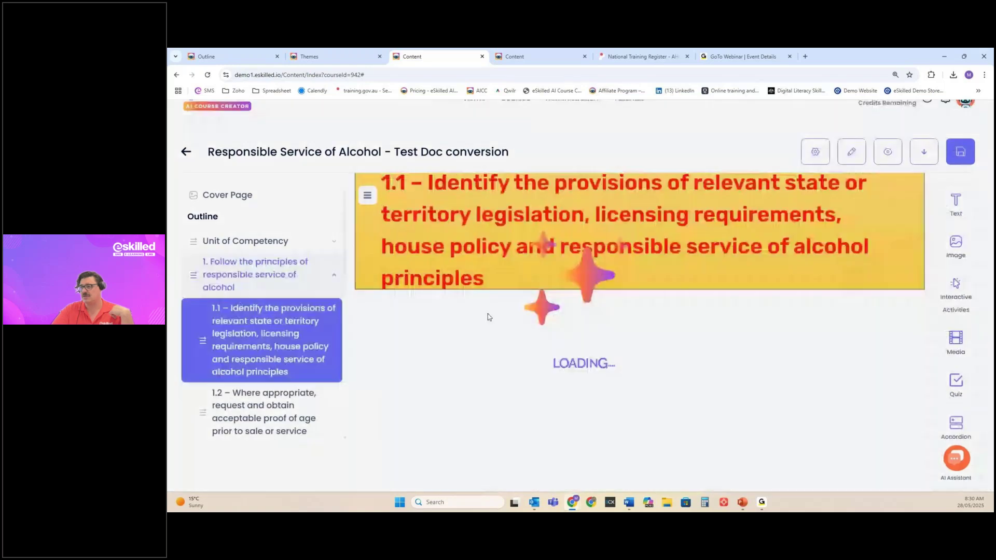
{"action": "scroll", "coordinate": [488, 317], "scroll_direction": "down", "scroll_amount": 3}
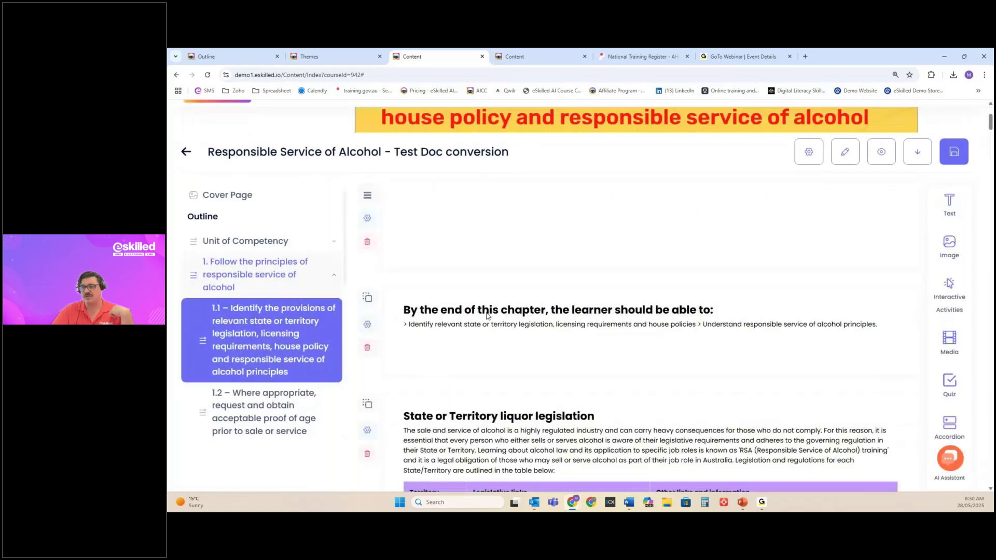
{"action": "scroll", "coordinate": [488, 316], "scroll_direction": "down", "scroll_amount": 5}
Examine section 1.2 on acceptable proof of age, from its learning outcomes and passport image to Activity 1B
{"action": "scroll", "coordinate": [501, 326], "scroll_direction": "down", "scroll_amount": 3}
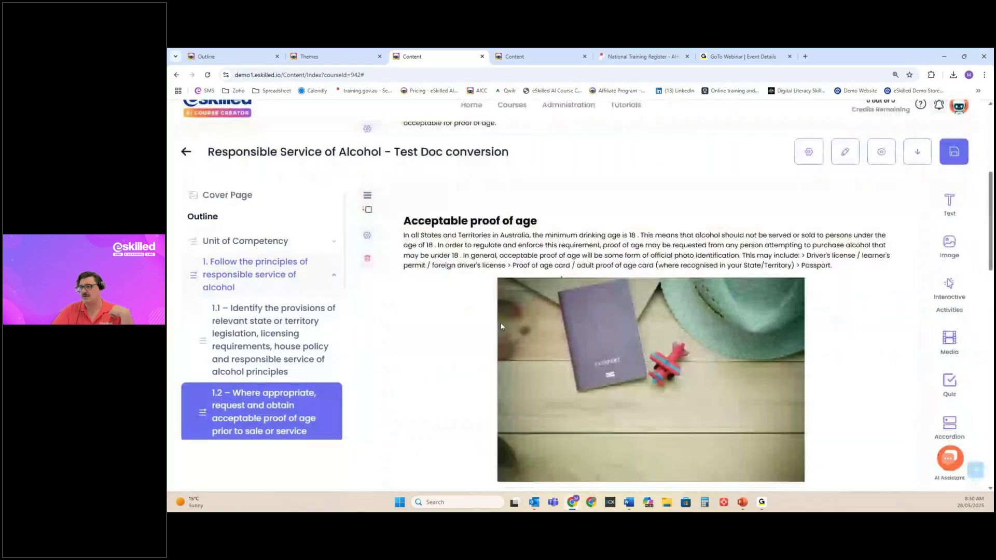
{"action": "scroll", "coordinate": [501, 326], "scroll_direction": "down", "scroll_amount": 10}
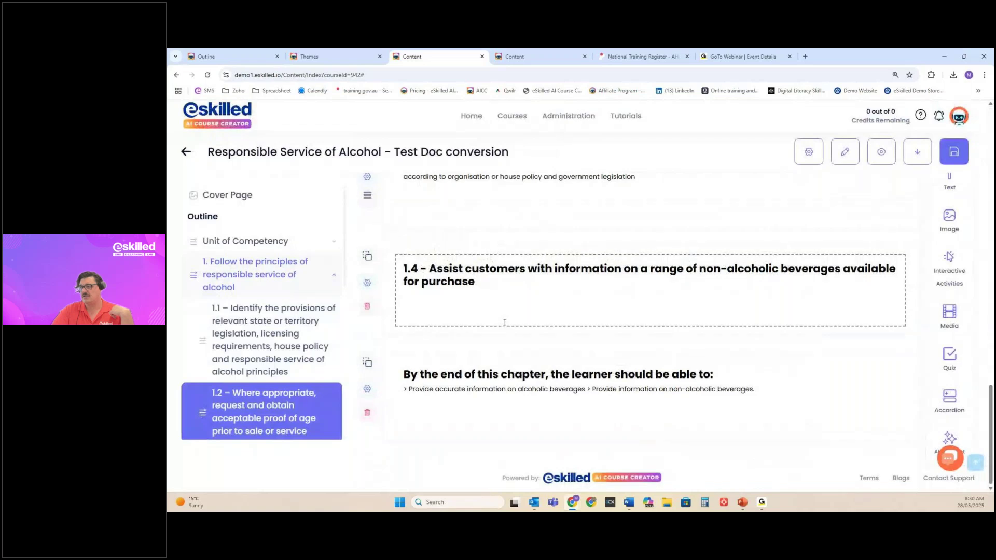
{"action": "scroll", "coordinate": [504, 322], "scroll_direction": "up", "scroll_amount": 10}
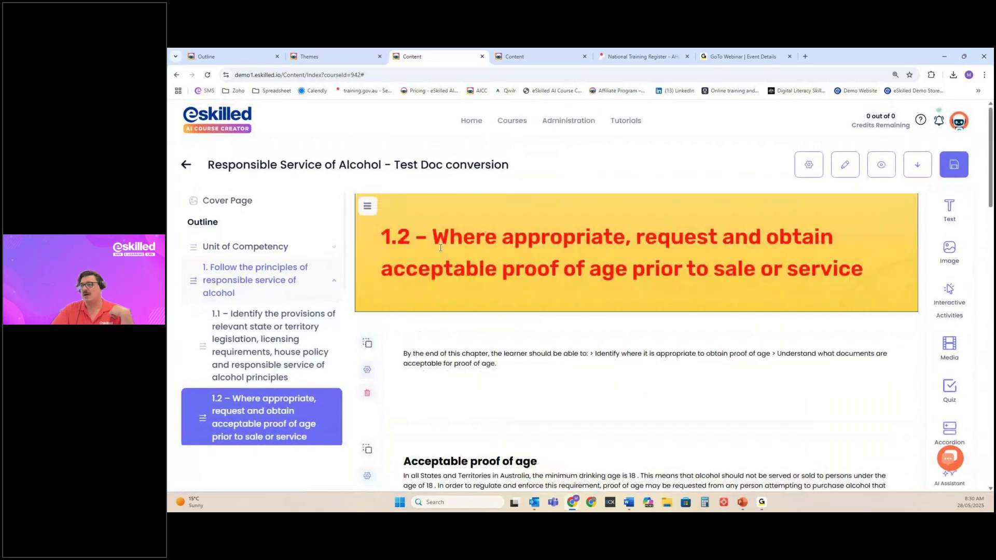
{"action": "scroll", "coordinate": [442, 246], "scroll_direction": "down", "scroll_amount": 6}
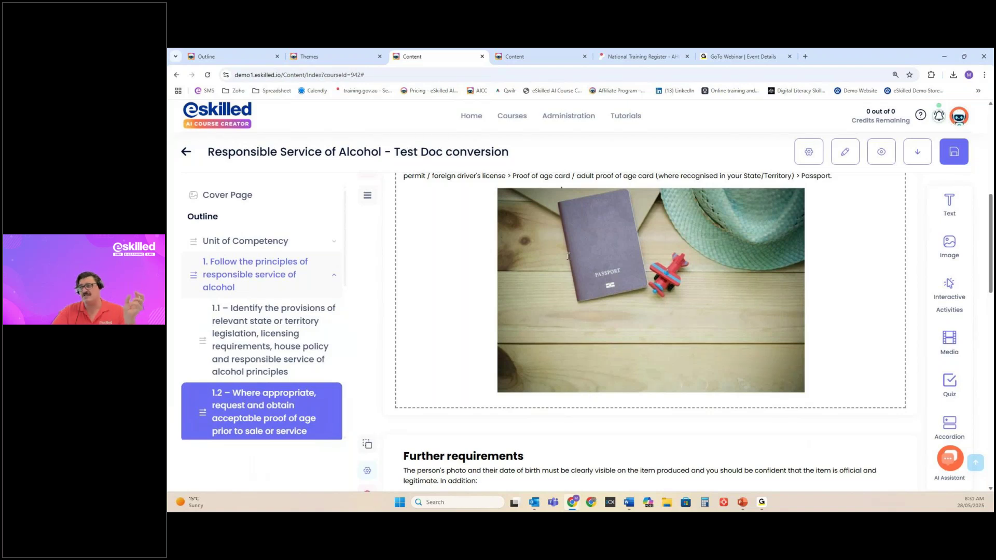
{"action": "scroll", "coordinate": [737, 252], "scroll_direction": "down", "scroll_amount": 8}
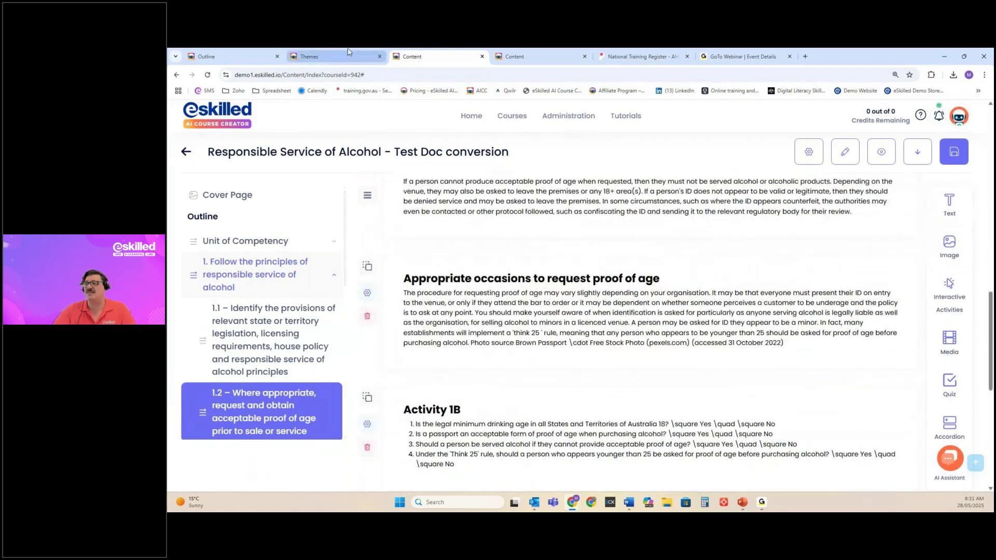
{"action": "scroll", "coordinate": [725, 336], "scroll_direction": "up", "scroll_amount": 10}
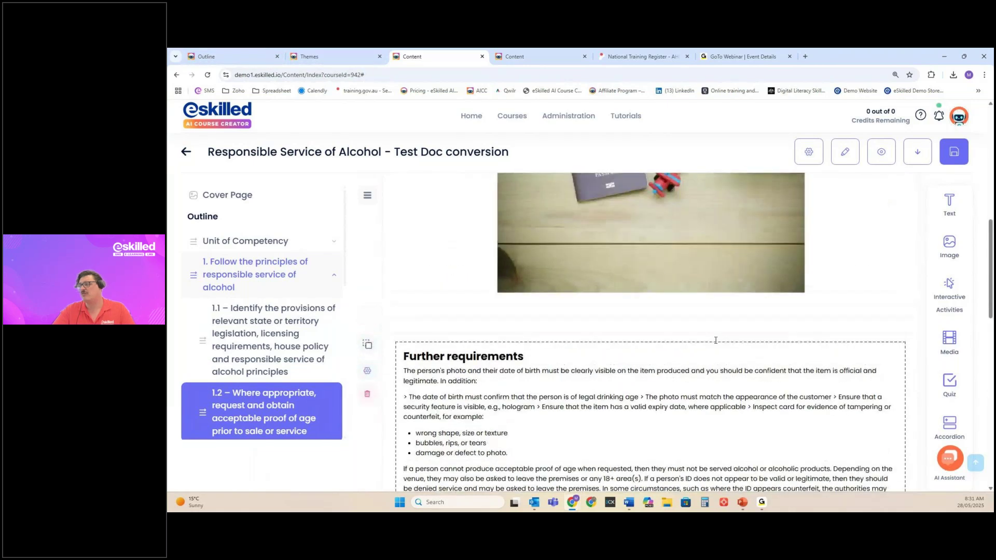
{"action": "scroll", "coordinate": [725, 336], "scroll_direction": "up", "scroll_amount": 2}
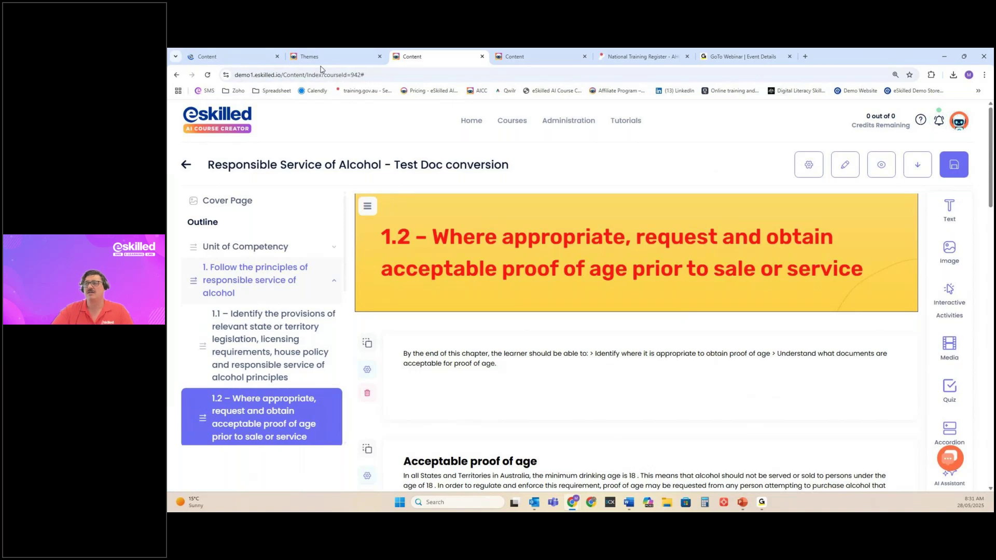
Switch to the generated "Workplace health and safety for NDIS gardeners" course and highlight its cover page title
{"action": "mouse_move", "coordinate": [326, 56]}
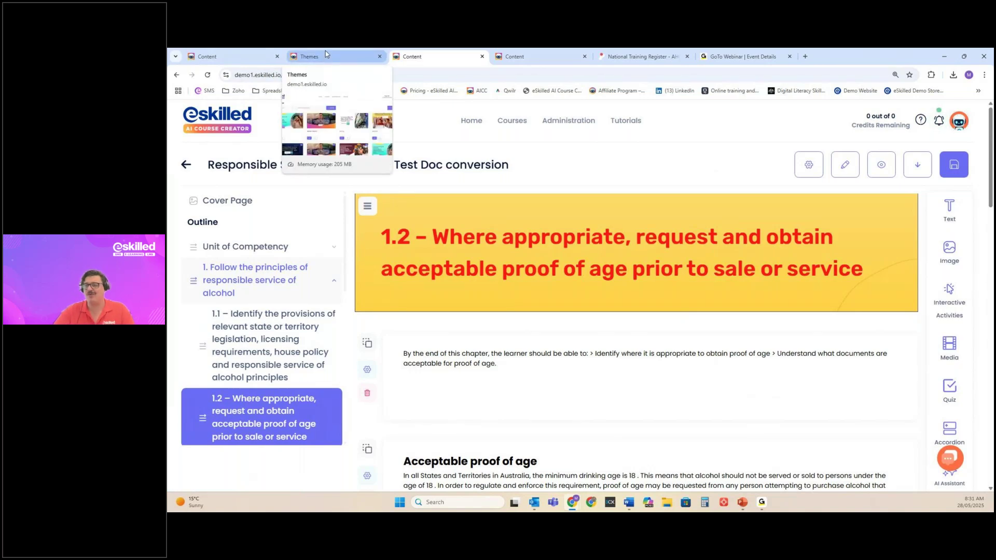
{"action": "left_click", "coordinate": [223, 57]}
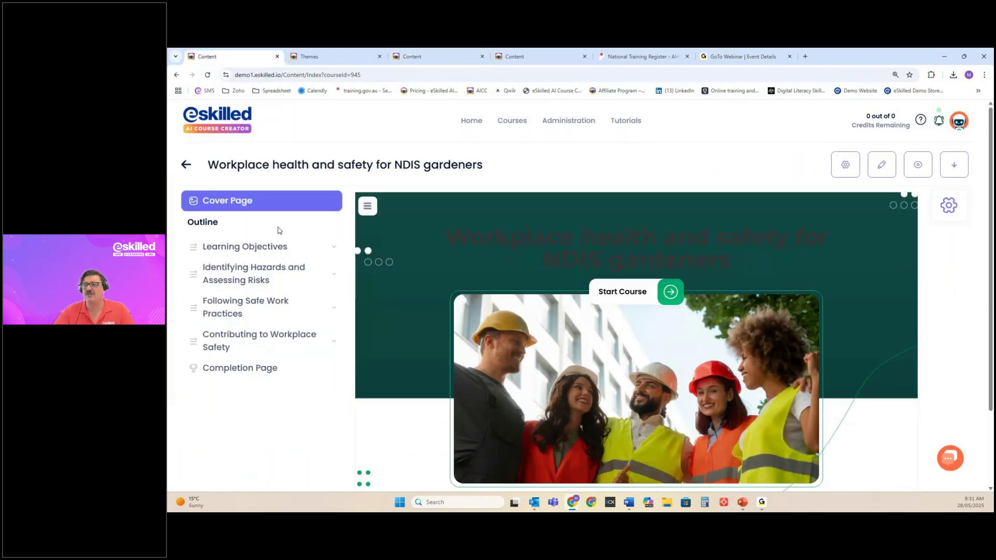
{"action": "mouse_move", "coordinate": [445, 237]}
{"action": "left_mouse_down"}
{"action": "mouse_move", "coordinate": [597, 238]}
{"action": "mouse_move", "coordinate": [740, 271]}
{"action": "mouse_move", "coordinate": [745, 260]}
{"action": "mouse_move", "coordinate": [433, 232]}
{"action": "left_mouse_up"}
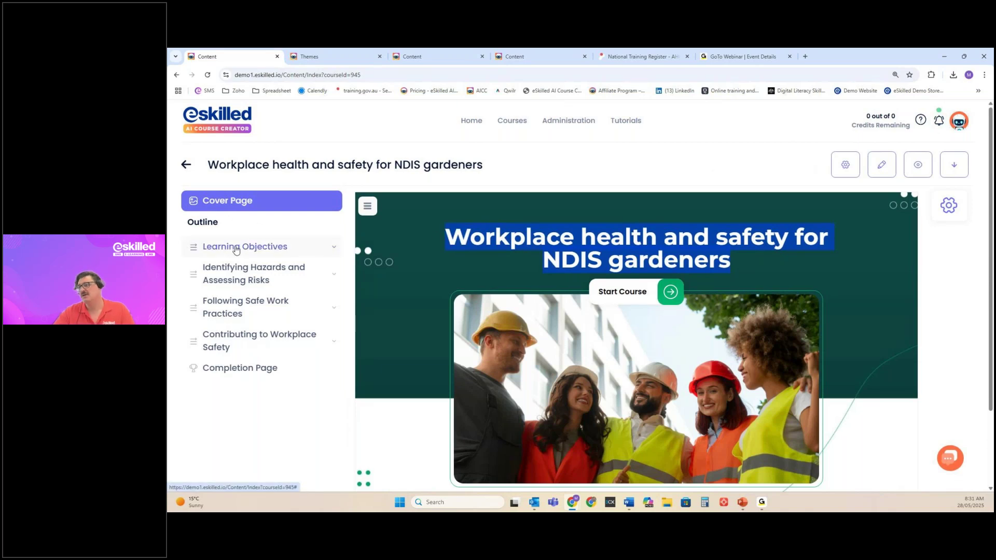
Open the Learning Objectives section and examine its accordion entries on hazards, safe work practices and workplace safety
{"action": "left_click", "coordinate": [261, 276]}
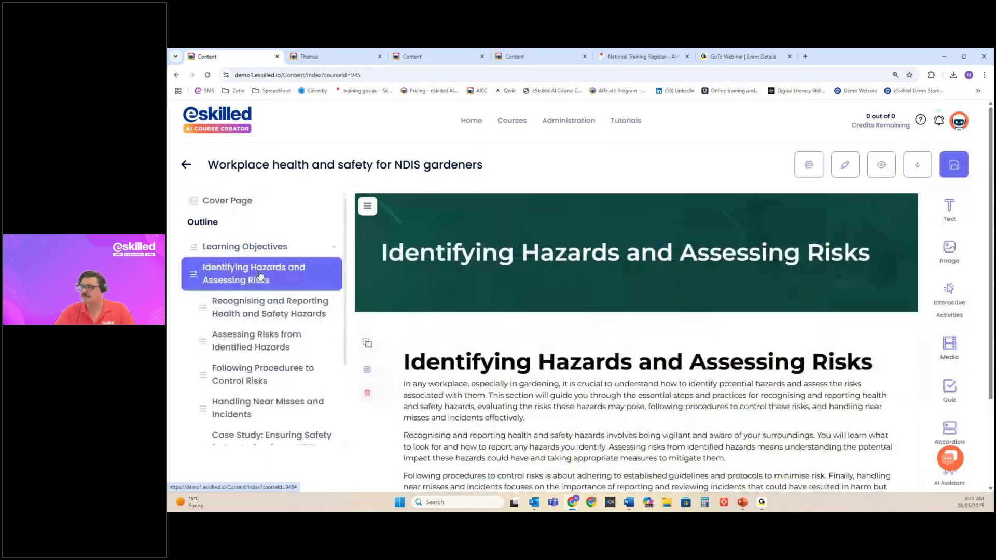
{"action": "left_click", "coordinate": [251, 247]}
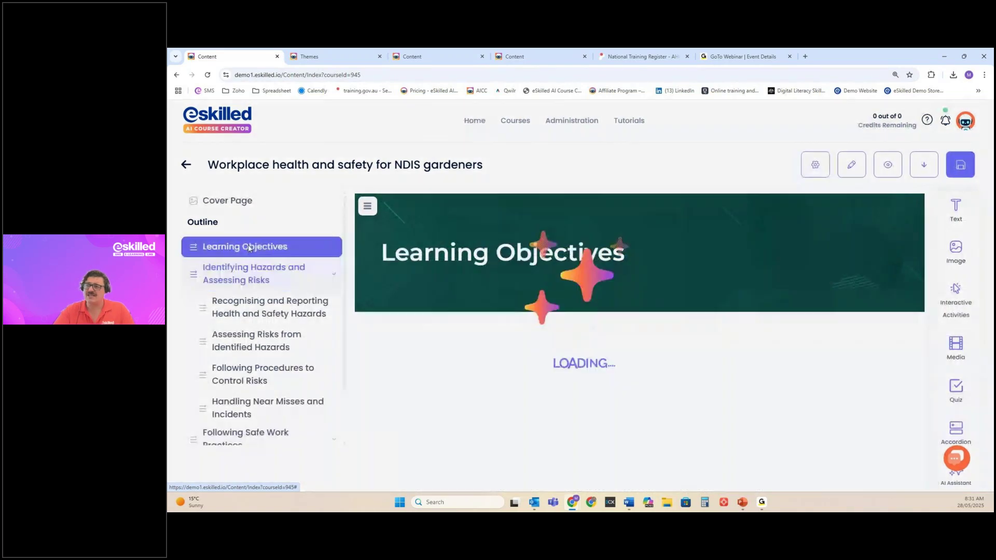
{"action": "scroll", "coordinate": [540, 330], "scroll_direction": "down", "scroll_amount": 3}
{"action": "scroll", "coordinate": [540, 330], "scroll_direction": "down", "scroll_amount": 10}
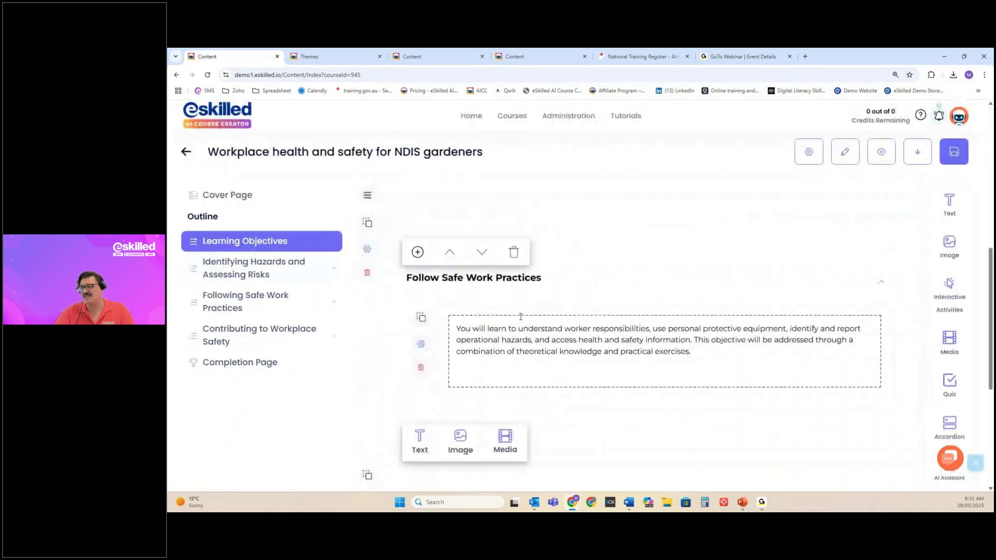
{"action": "mouse_move", "coordinate": [932, 435]}
{"action": "mouse_move", "coordinate": [613, 268]}
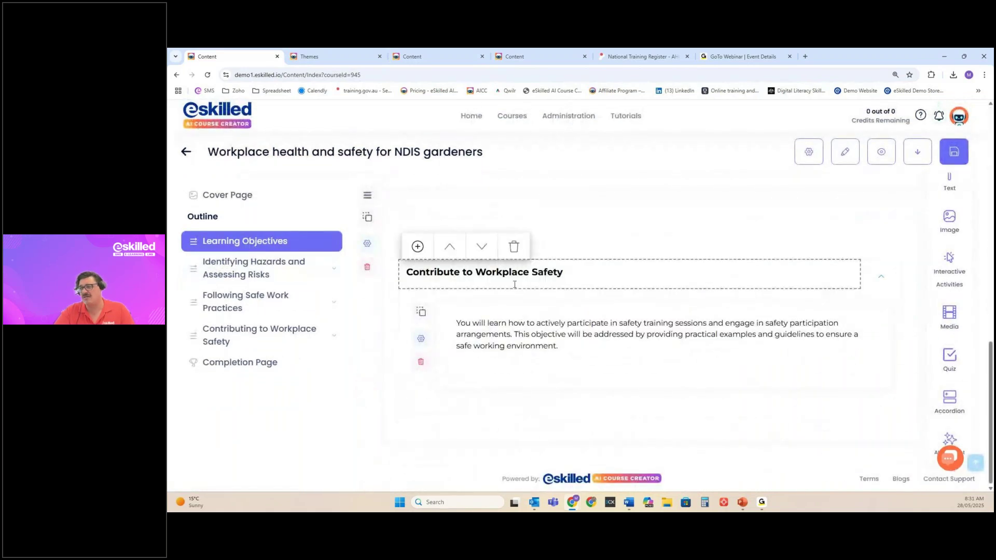
{"action": "scroll", "coordinate": [519, 291], "scroll_direction": "up", "scroll_amount": 9}
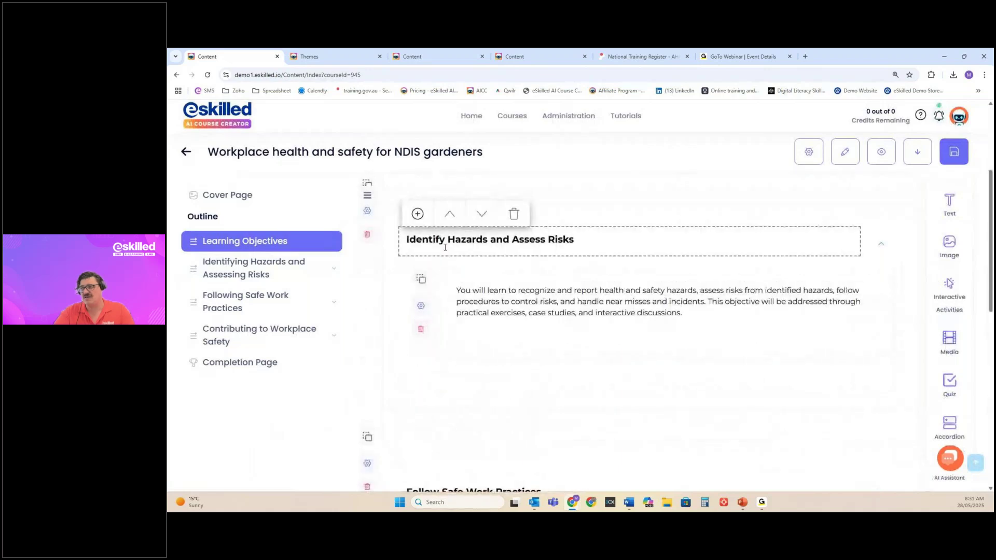
{"action": "scroll", "coordinate": [445, 248], "scroll_direction": "up", "scroll_amount": 3}
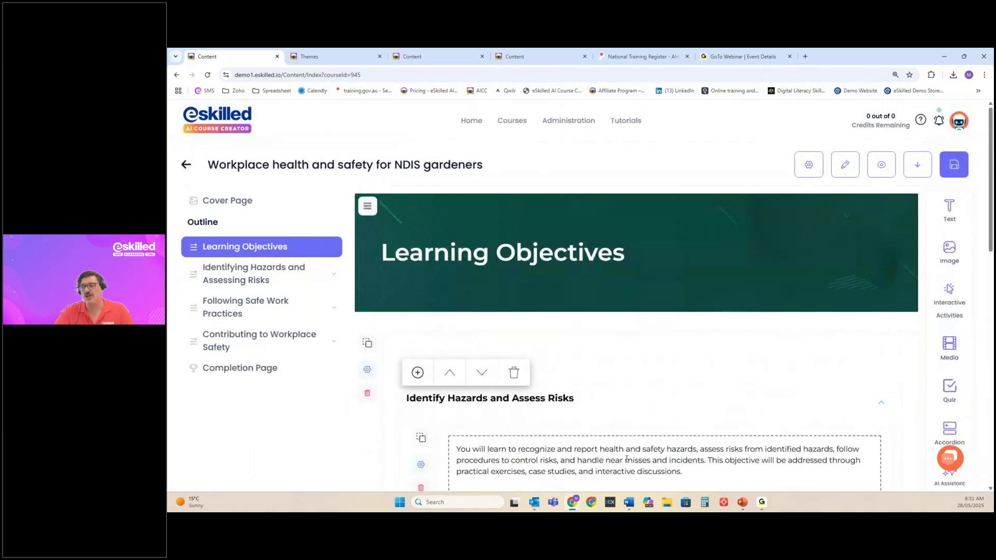
Select all the text in the Identifying Hazards and Assessing Risks section and start its Text to Speech conversion
{"action": "left_click", "coordinate": [264, 273]}
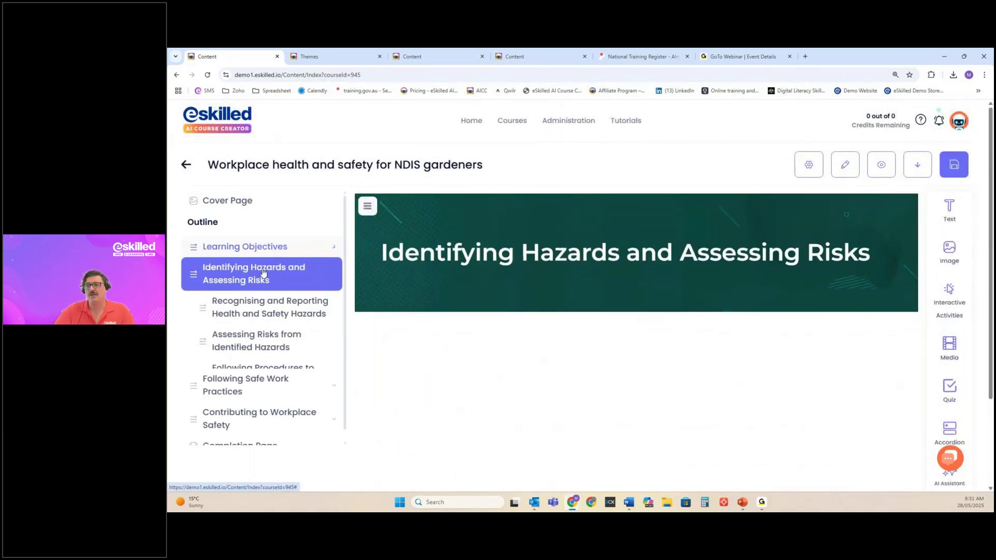
{"action": "scroll", "coordinate": [494, 370], "scroll_direction": "down", "scroll_amount": 2}
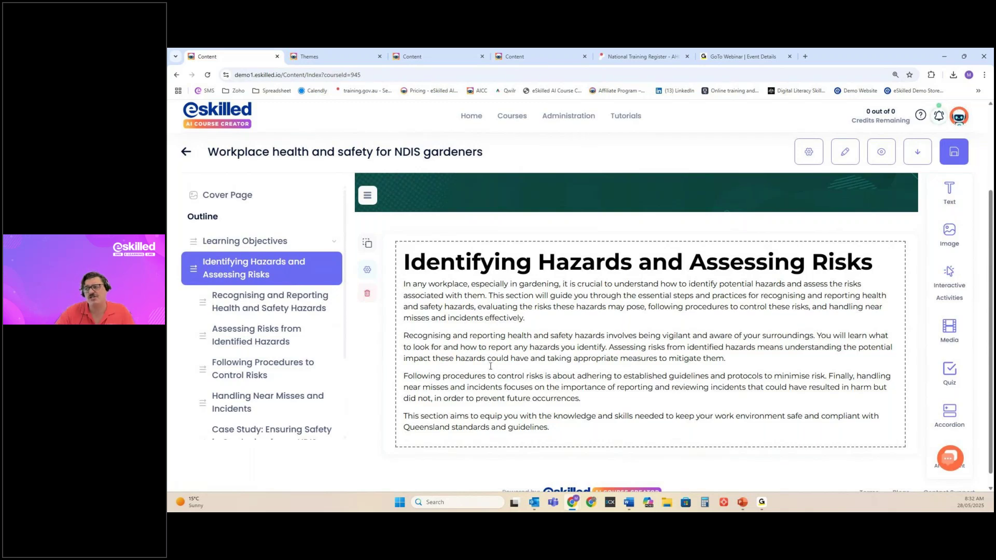
{"action": "left_click", "coordinate": [570, 429]}
{"action": "left_click_drag", "start_coordinate": [570, 429], "coordinate": [403, 264]}
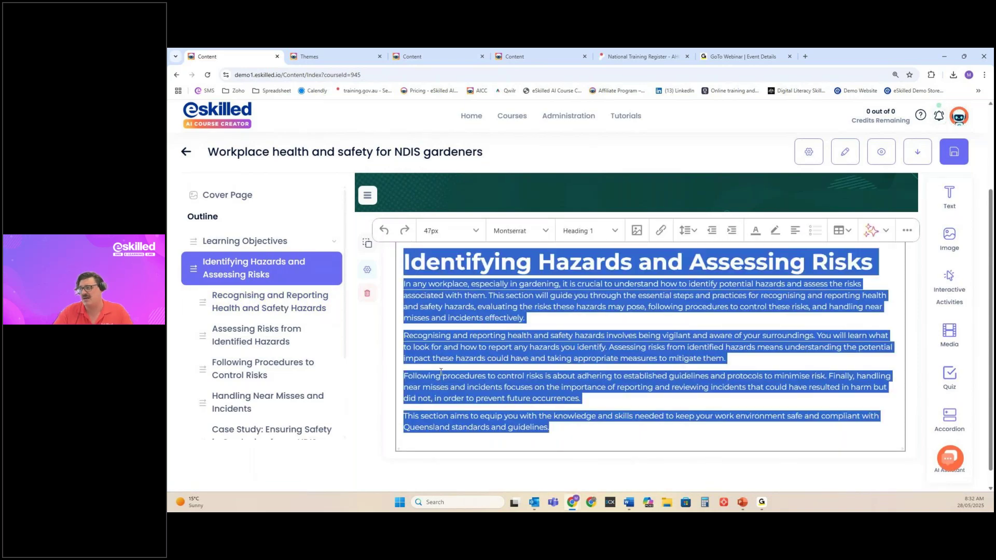
{"action": "left_click", "coordinate": [874, 235]}
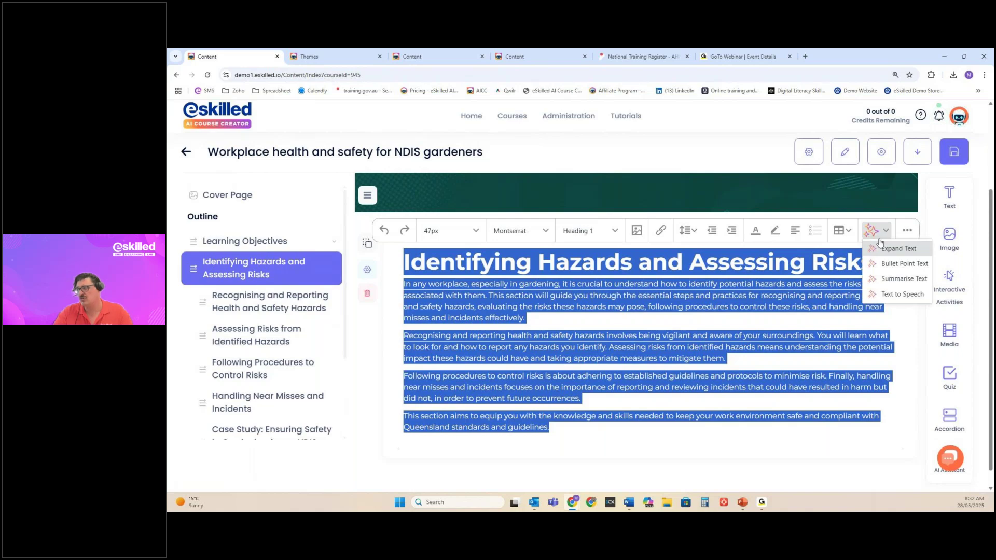
{"action": "left_click", "coordinate": [889, 295]}
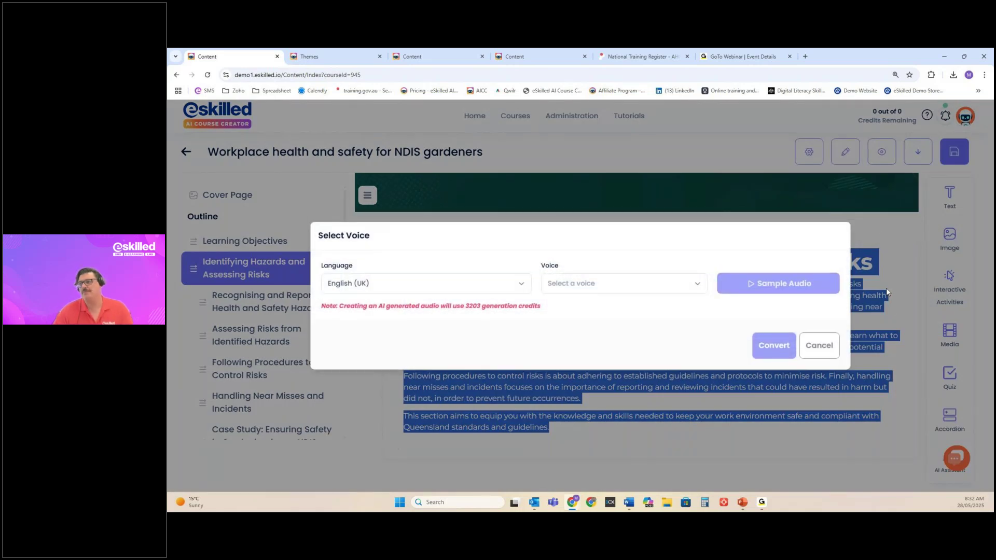
Convert the selected text to audio with the Natasha (Australia) voice and play the generated clip
{"action": "left_click", "coordinate": [610, 284]}
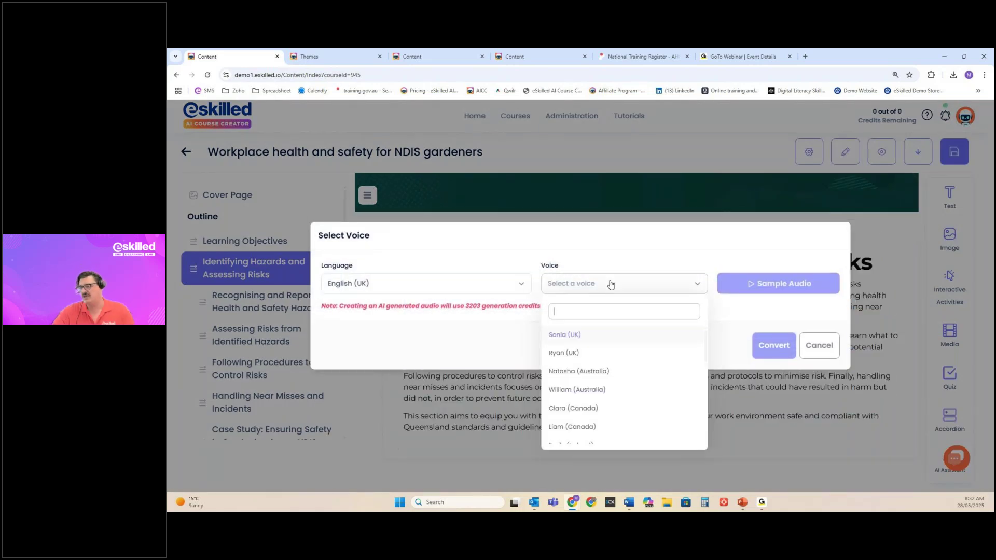
{"action": "left_click", "coordinate": [564, 373]}
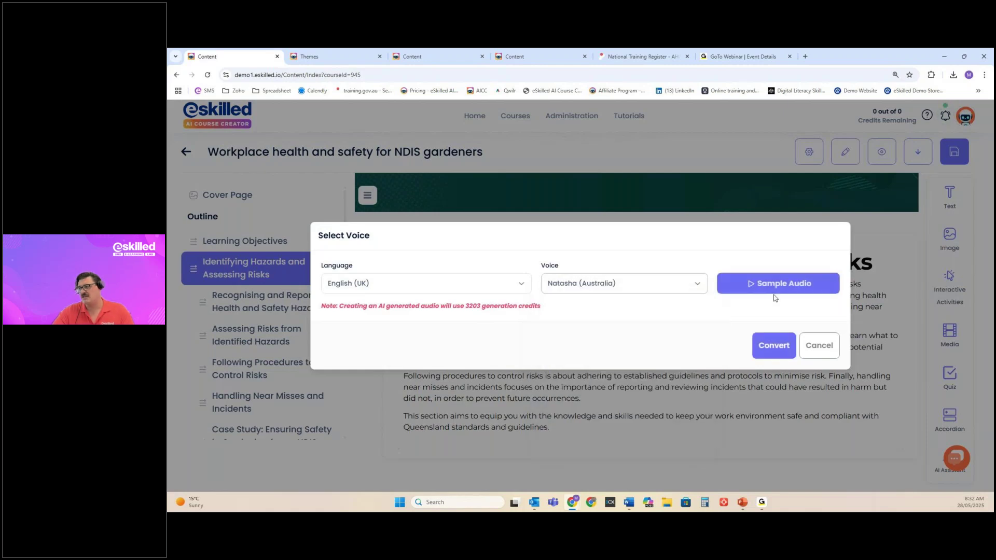
{"action": "left_click", "coordinate": [773, 347]}
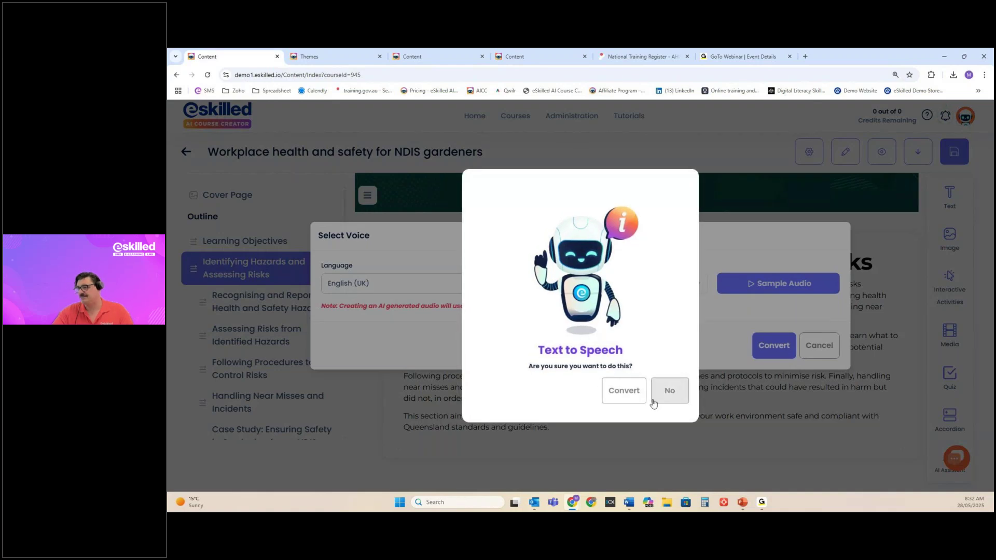
{"action": "left_click", "coordinate": [615, 397]}
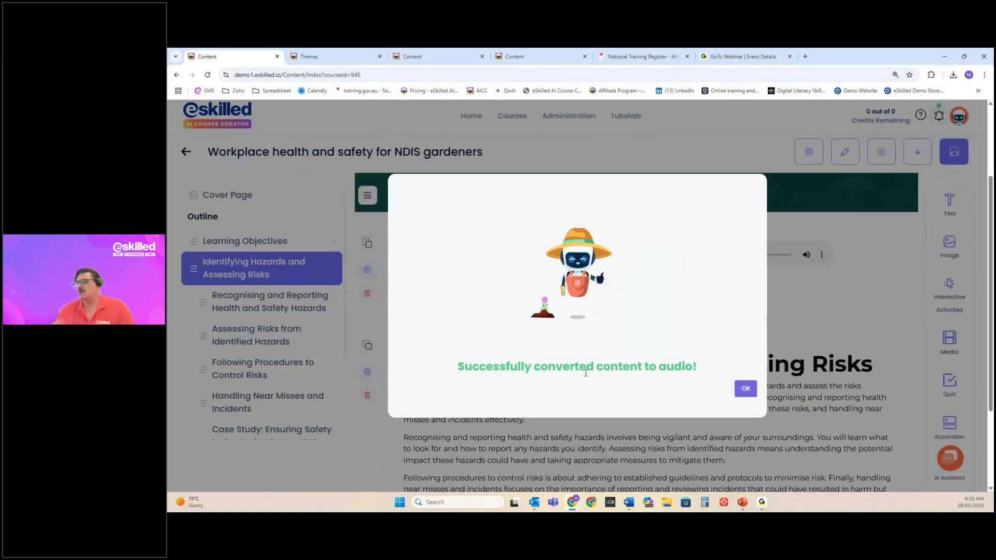
{"action": "left_click", "coordinate": [746, 390]}
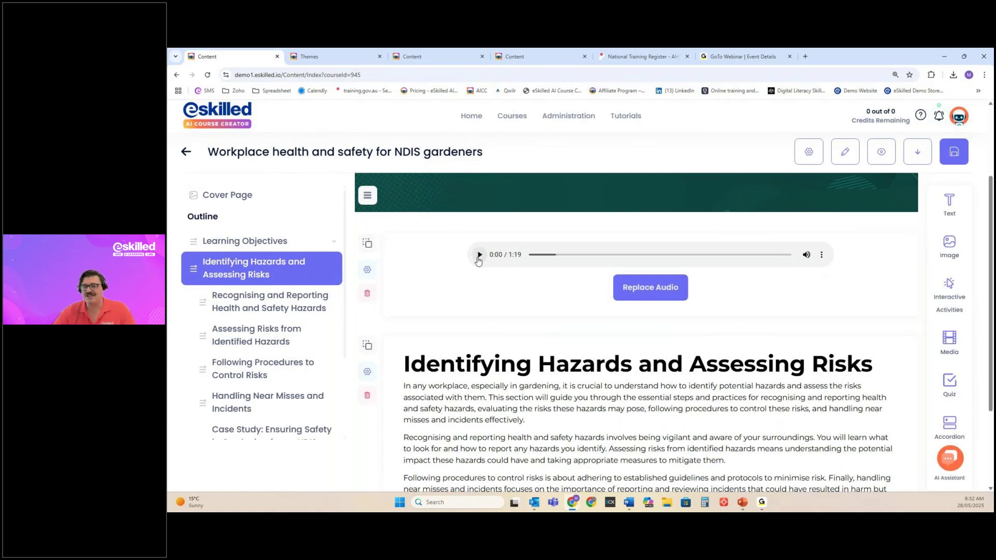
{"action": "left_click", "coordinate": [479, 257]}
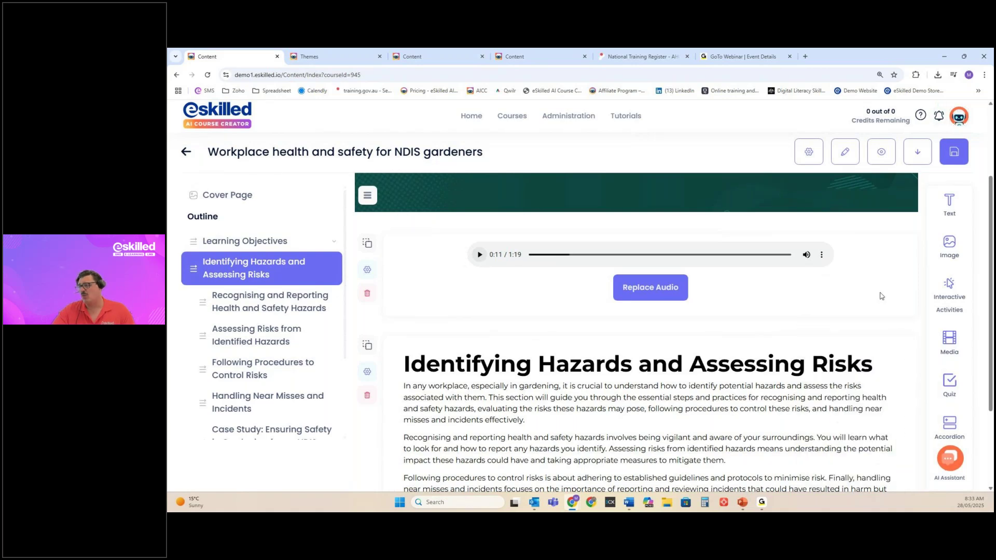
Add a single-column Hotspot activity to the Identifying Hazards and Assessing Risks section
{"action": "mouse_move", "coordinate": [955, 306]}
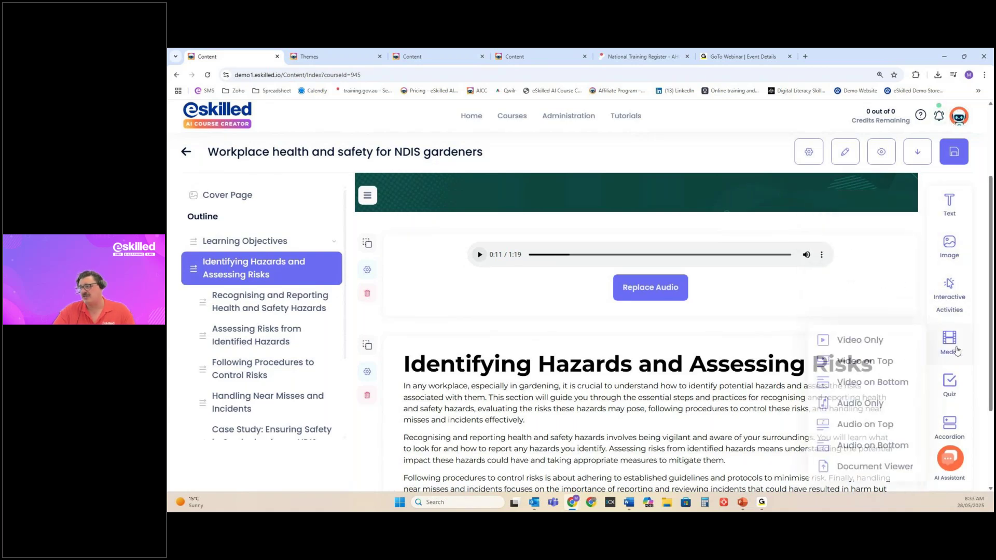
{"action": "mouse_move", "coordinate": [949, 343]}
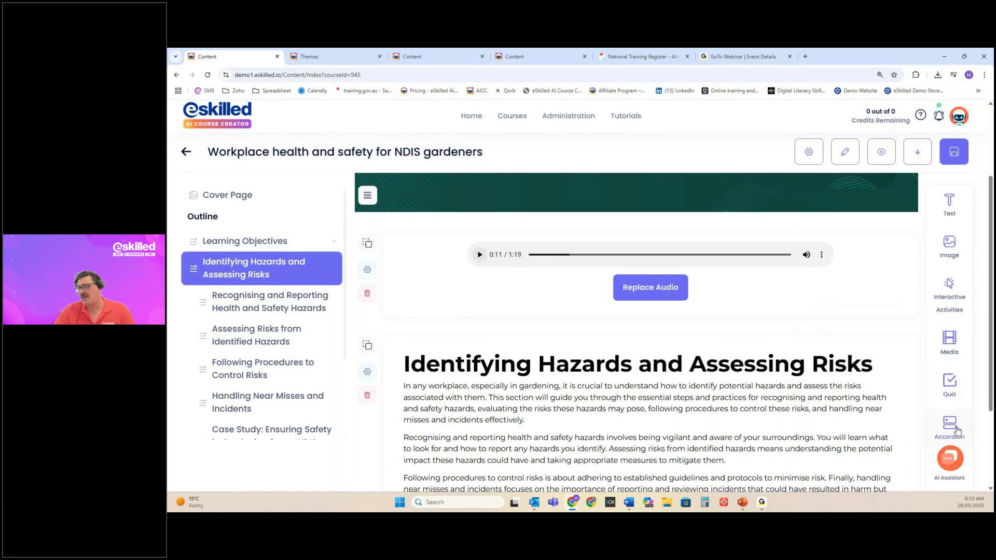
{"action": "mouse_move", "coordinate": [873, 285]}
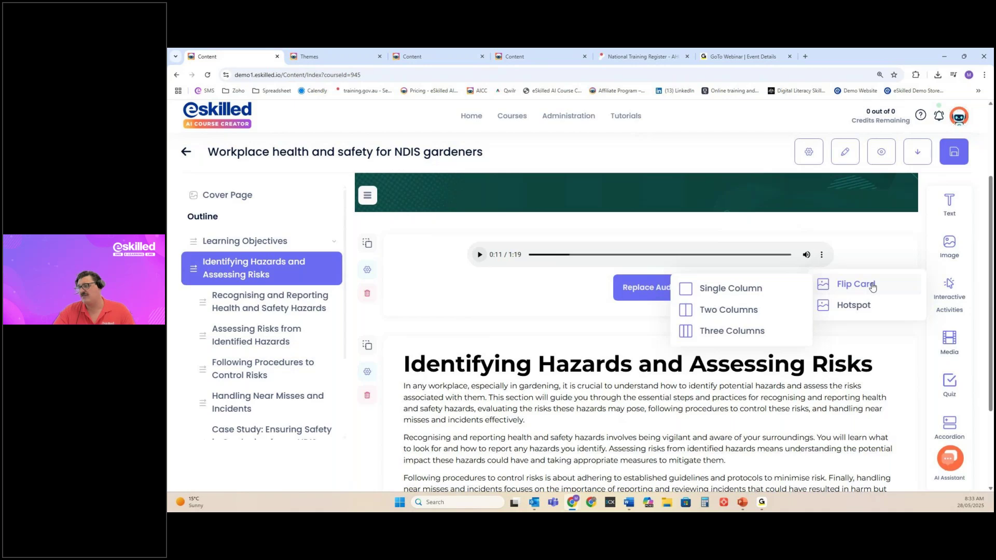
{"action": "mouse_move", "coordinate": [860, 307]}
{"action": "mouse_move", "coordinate": [949, 247]}
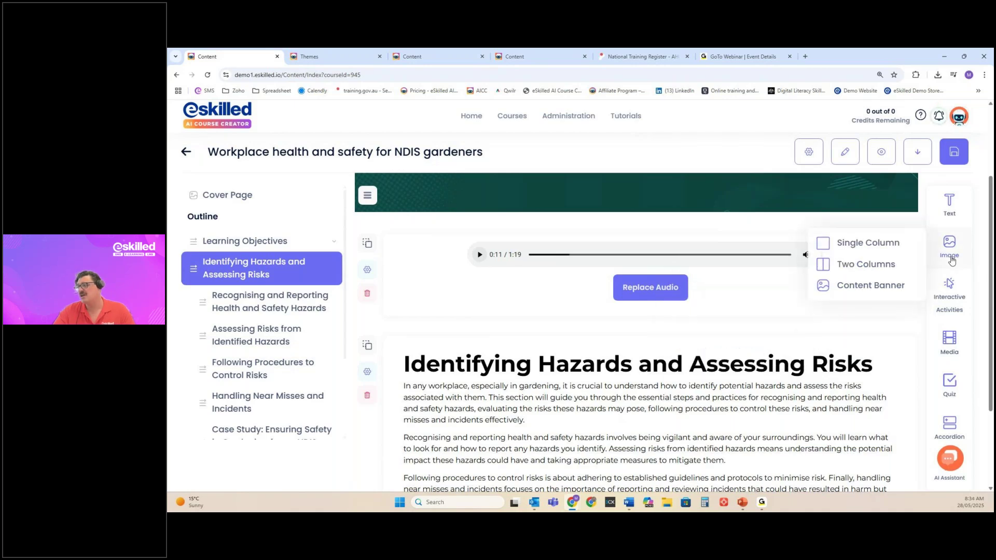
{"action": "mouse_move", "coordinate": [873, 245]}
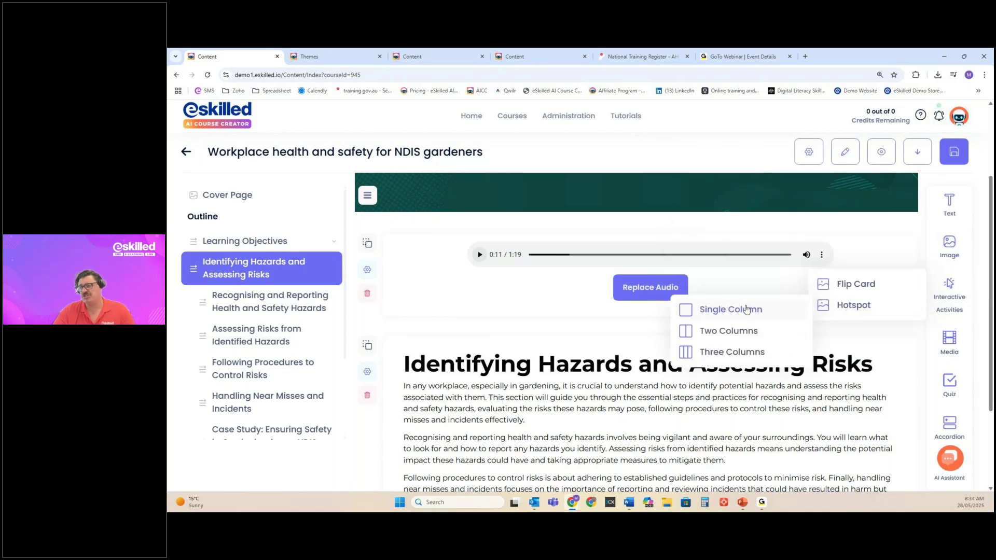
{"action": "left_click", "coordinate": [746, 309]}
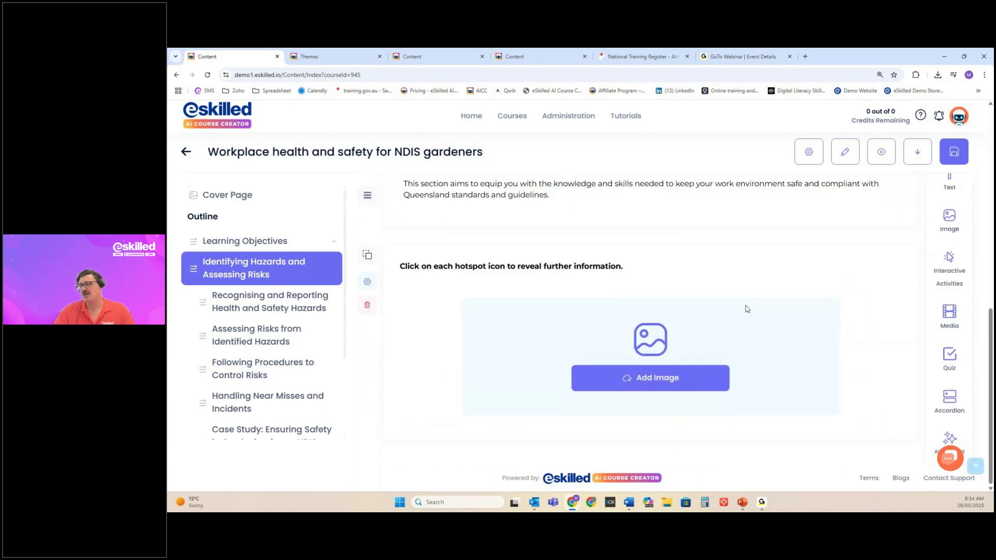
{"action": "scroll", "coordinate": [511, 275], "scroll_direction": "up", "scroll_amount": 4}
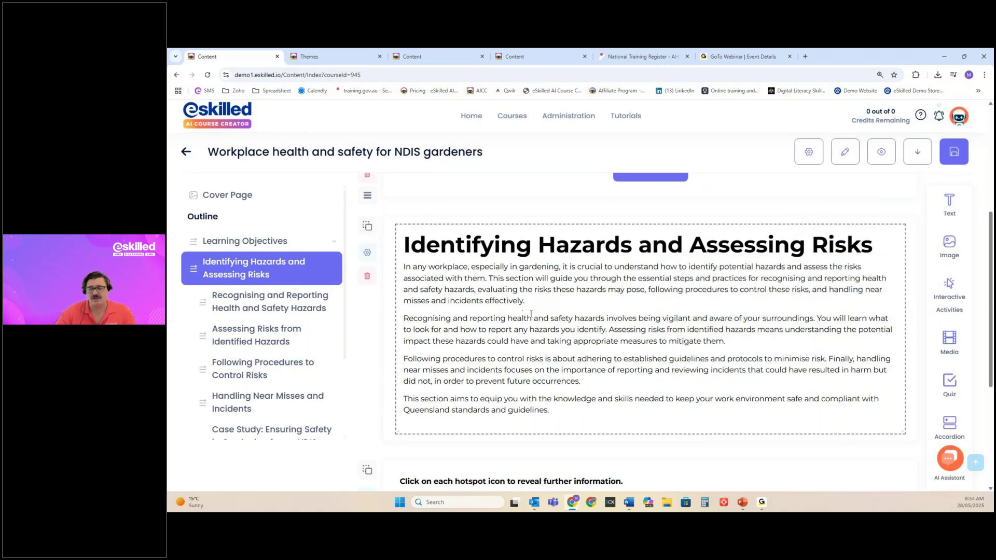
{"action": "scroll", "coordinate": [531, 314], "scroll_direction": "down", "scroll_amount": 4}
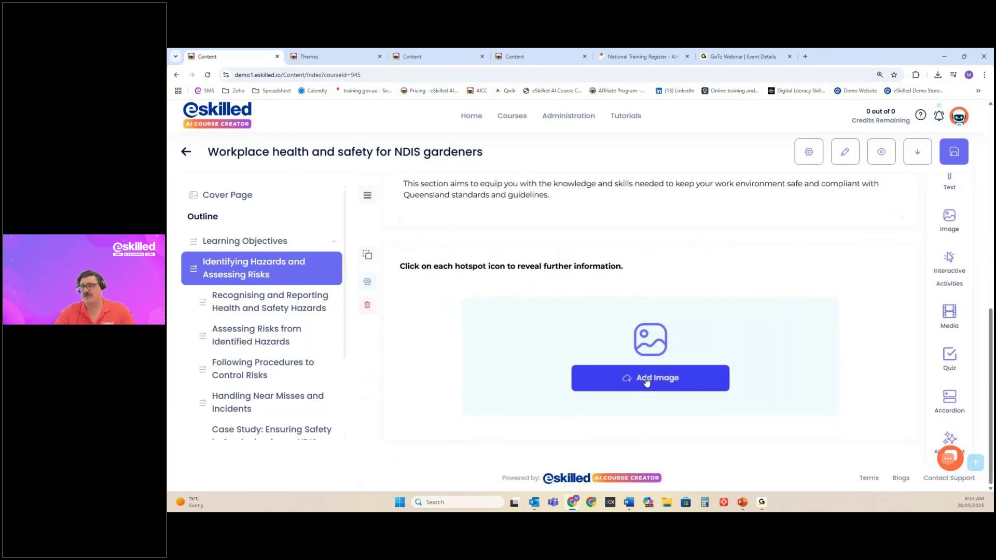
Start adding the hotspot image, look over the AI generation and local library sources, and choose the free image library
{"action": "left_click", "coordinate": [645, 380]}
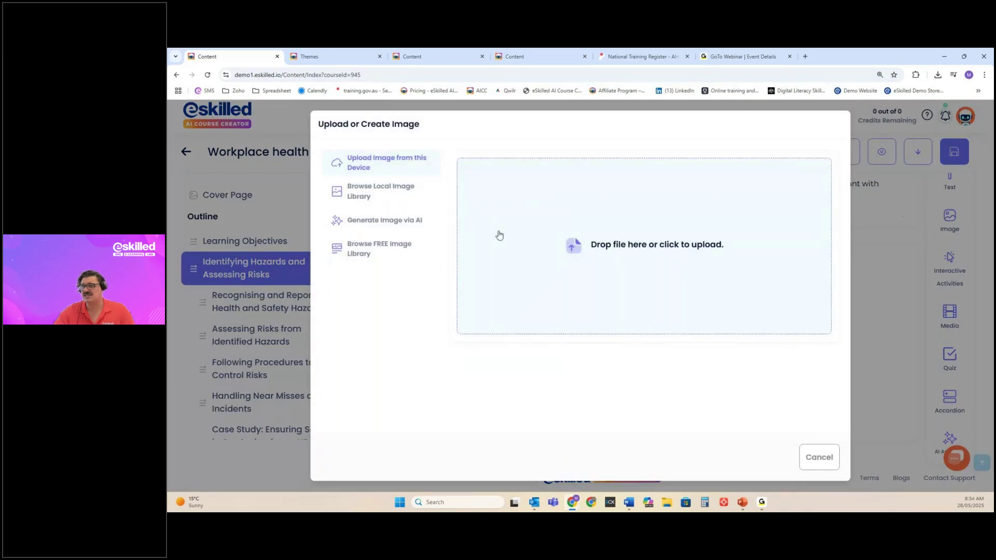
{"action": "left_click", "coordinate": [371, 220]}
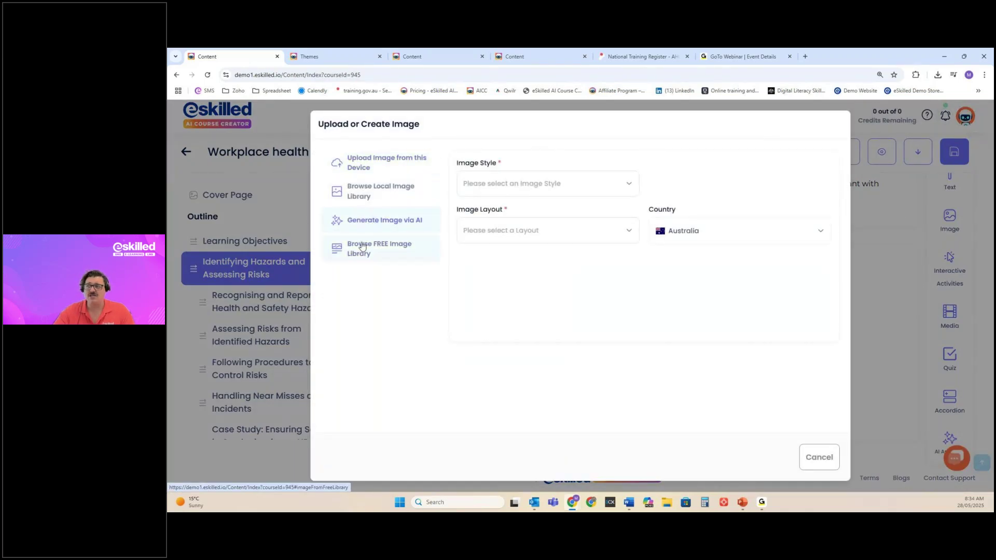
{"action": "left_click", "coordinate": [366, 194]}
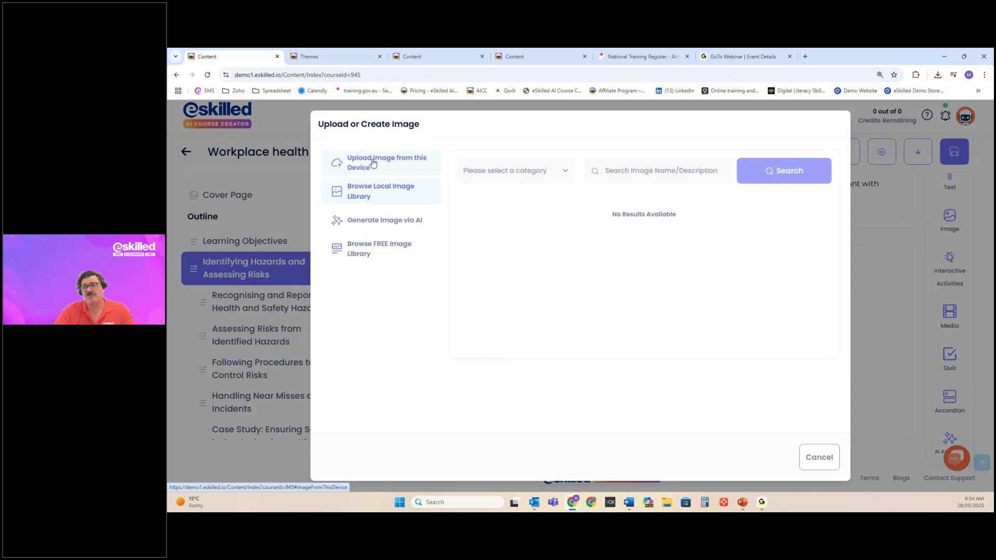
{"action": "left_click", "coordinate": [363, 247]}
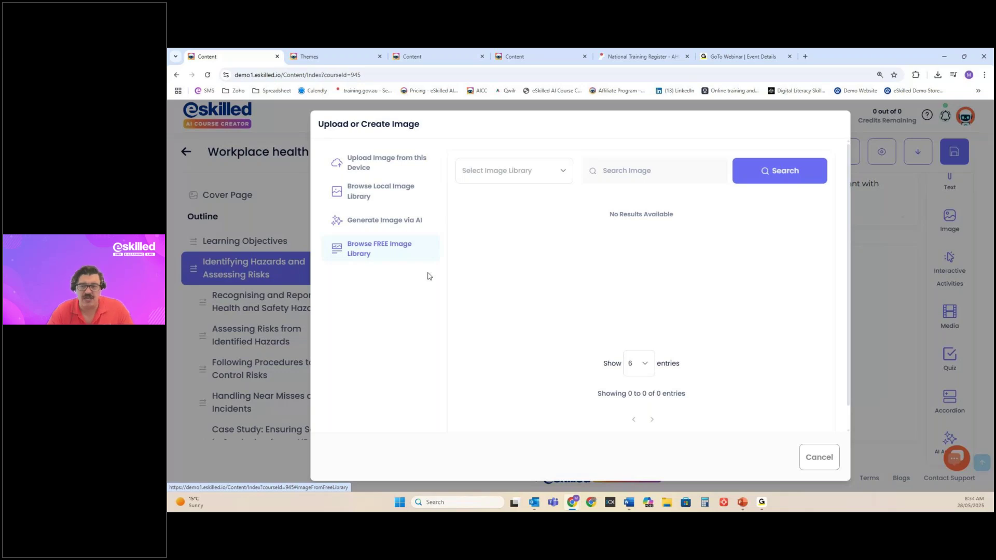
Search the Pexels image library for "gardening hazards" and look over the results
{"action": "left_click", "coordinate": [562, 171]}
{"action": "left_click", "coordinate": [477, 218]}
{"action": "left_click", "coordinate": [655, 176]}
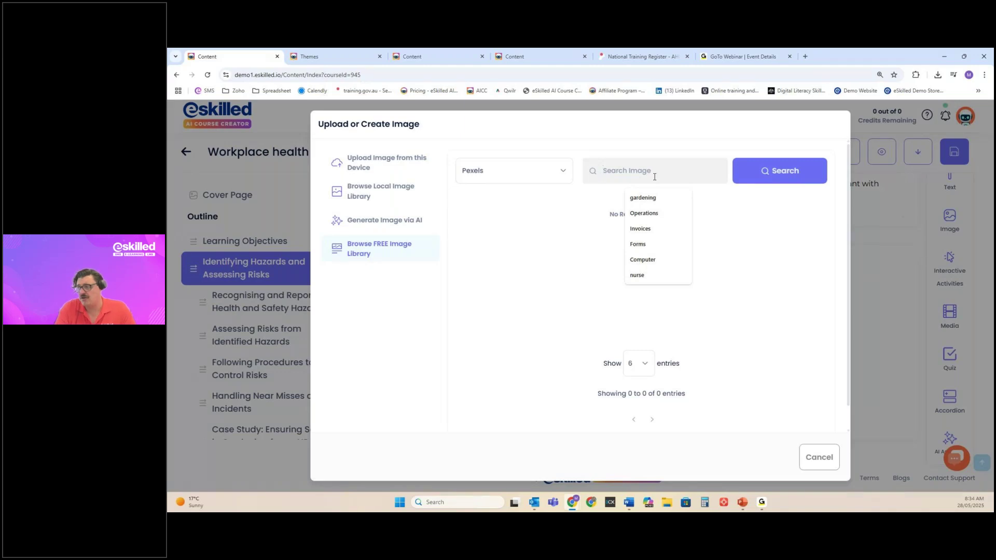
{"action": "left_click", "coordinate": [644, 198]}
{"action": "type", "text": "h"}
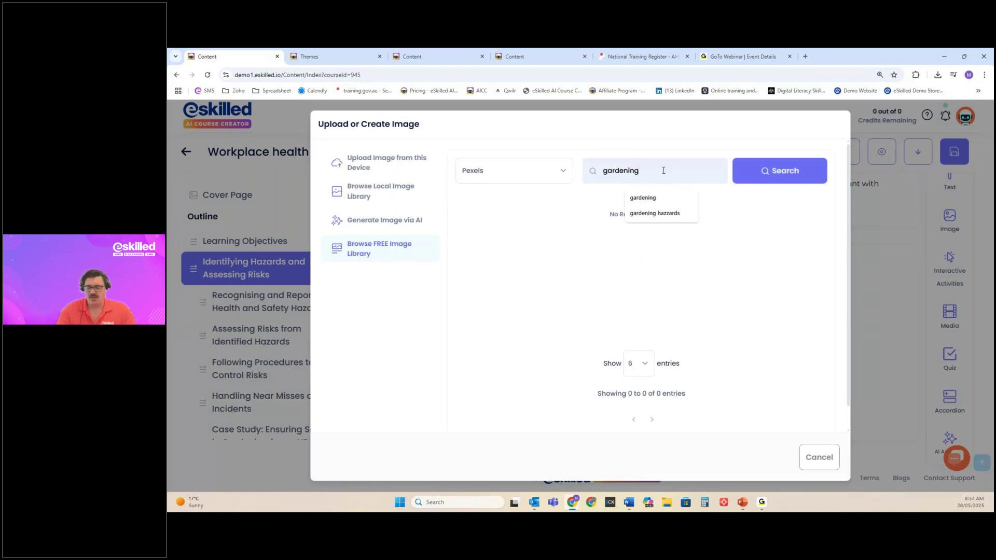
{"action": "type", "text": "azards"}
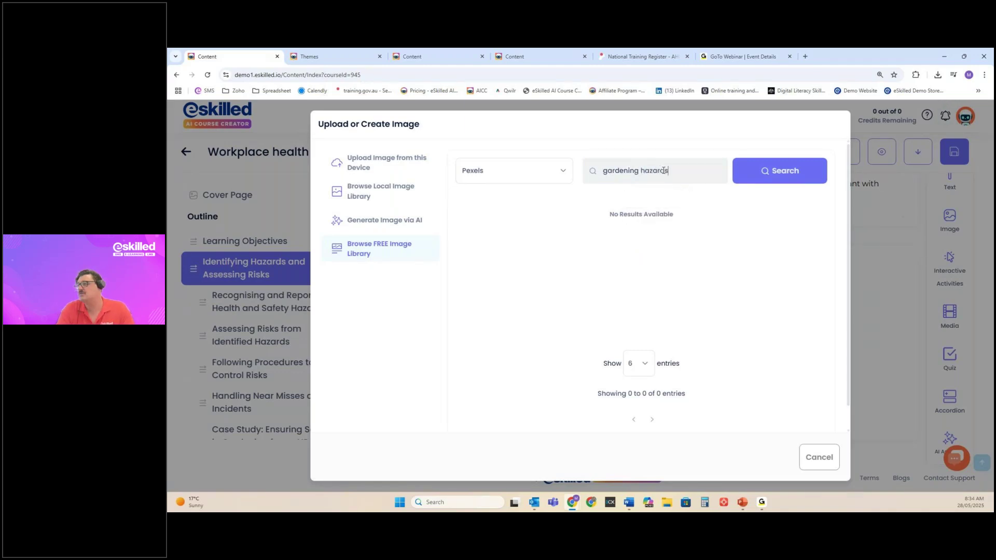
{"action": "left_click", "coordinate": [758, 171]}
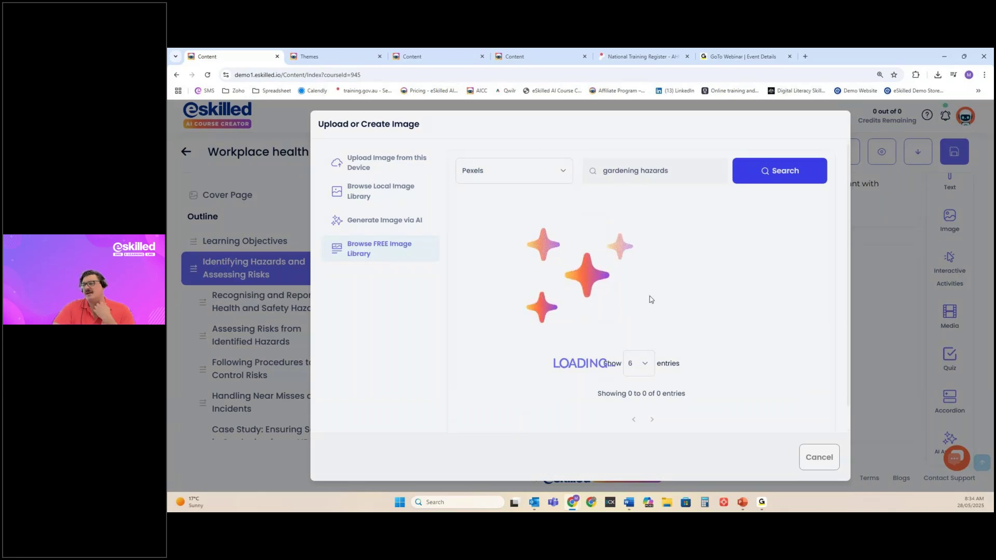
{"action": "scroll", "coordinate": [650, 300], "scroll_direction": "down", "scroll_amount": 5}
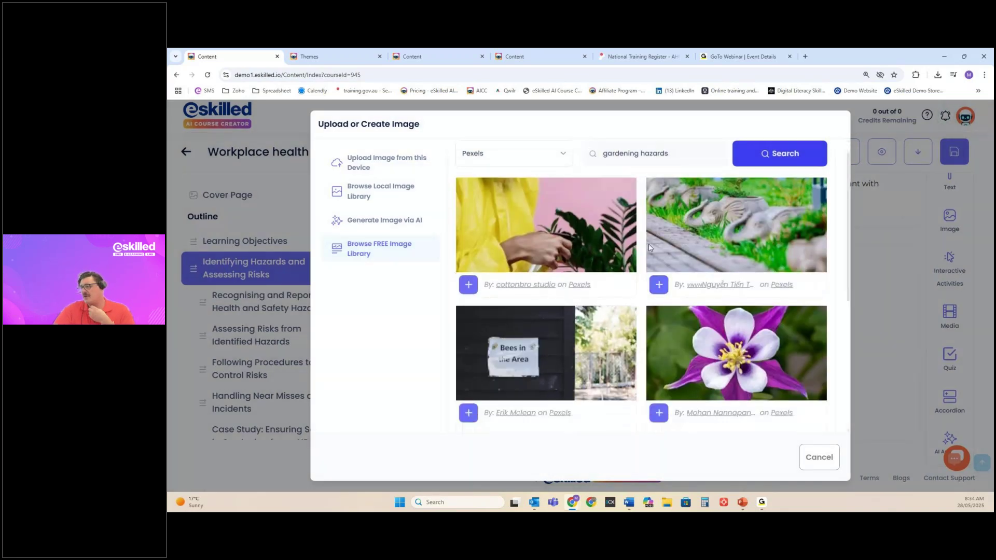
Switch the image library to Unsplash, search for "gardening hazards" and browse the results through page 3
{"action": "scroll", "coordinate": [559, 188], "scroll_direction": "up", "scroll_amount": 5}
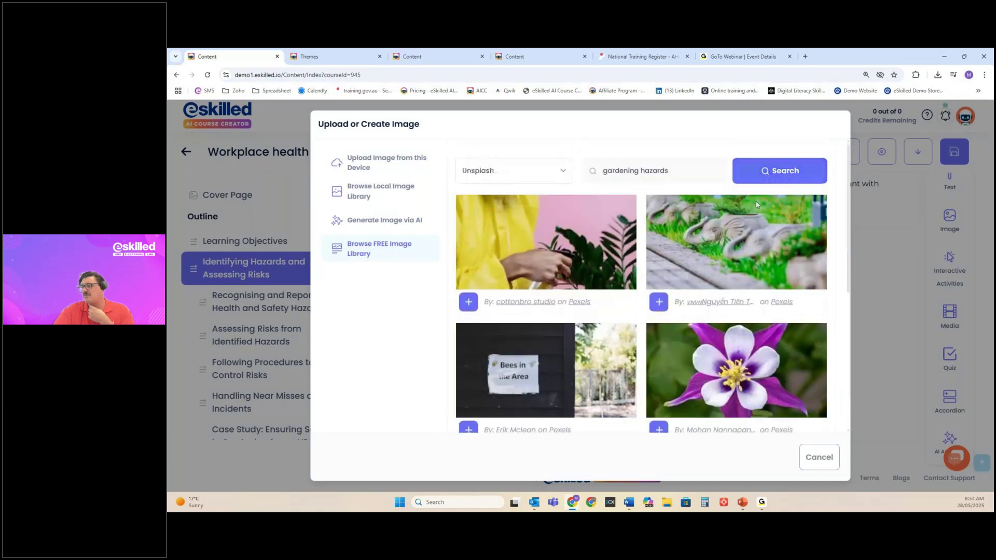
{"action": "left_click", "coordinate": [781, 173]}
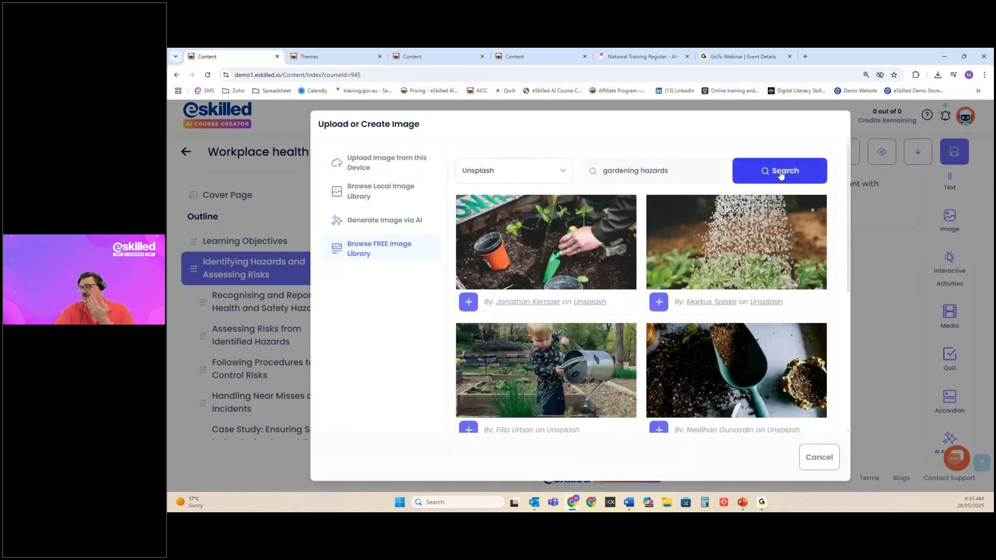
{"action": "scroll", "coordinate": [628, 410], "scroll_direction": "down", "scroll_amount": 5}
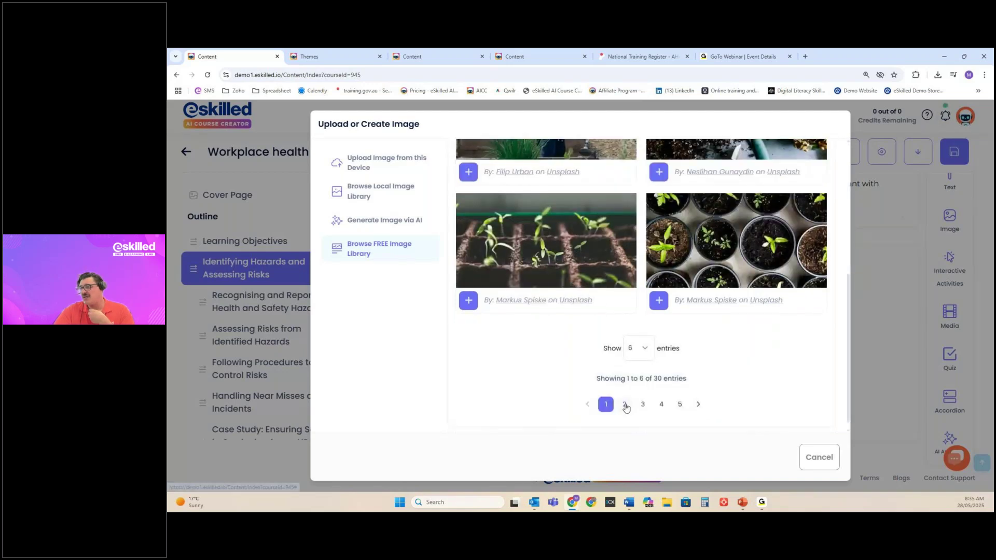
{"action": "left_click", "coordinate": [625, 405]}
{"action": "scroll", "coordinate": [633, 413], "scroll_direction": "down", "scroll_amount": 5}
{"action": "left_click", "coordinate": [642, 394]}
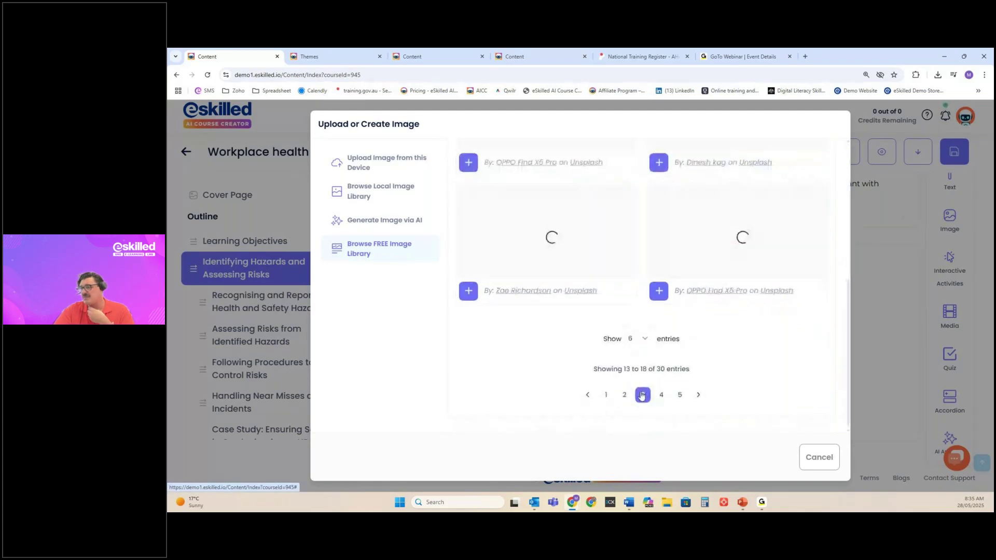
Search Unsplash for "hazards when gardening" and go to the second page of results
{"action": "left_click_drag", "start_coordinate": [640, 171], "coordinate": [553, 178]}
{"action": "key", "text": "BackSpace"}
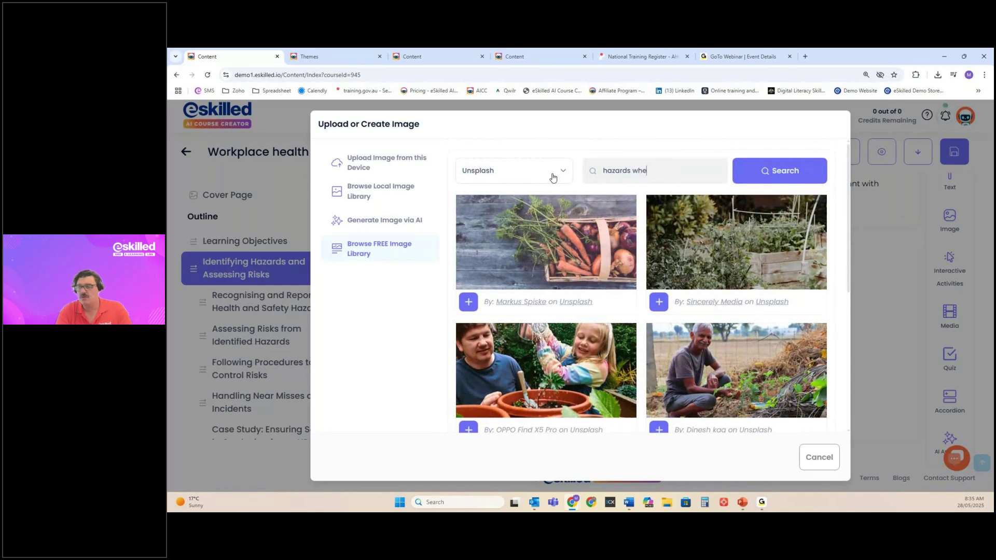
{"action": "type", "text": "gardening"}
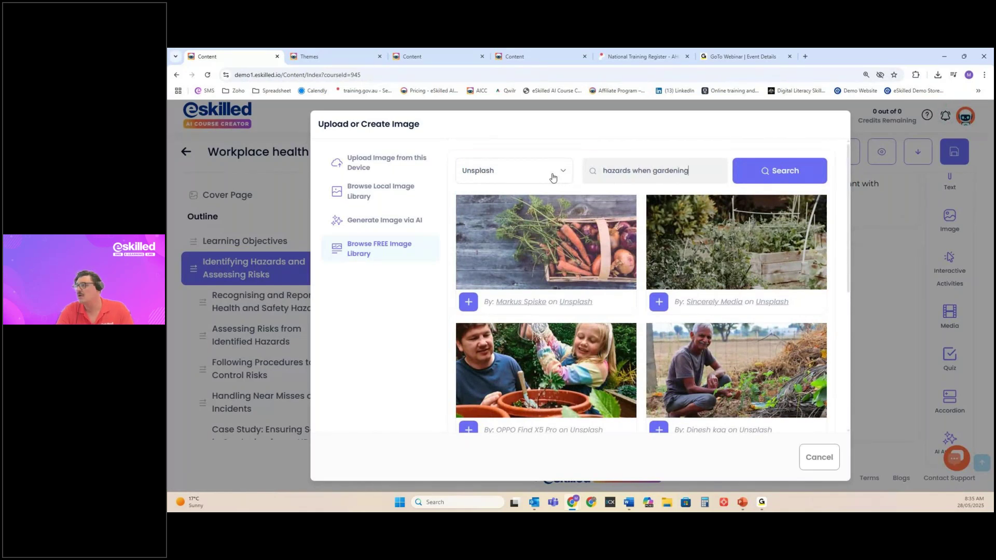
{"action": "left_click", "coordinate": [780, 165]}
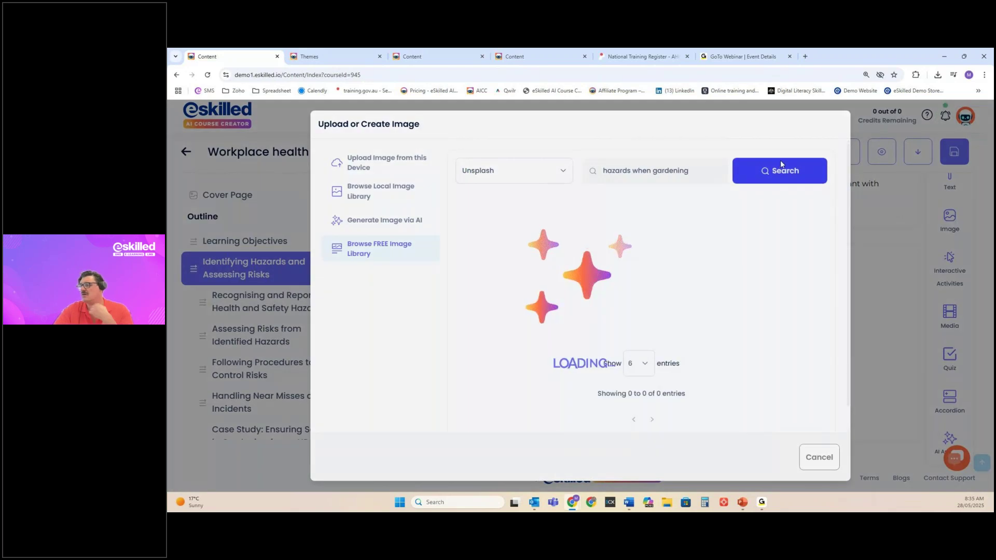
{"action": "scroll", "coordinate": [733, 253], "scroll_direction": "down", "scroll_amount": 5}
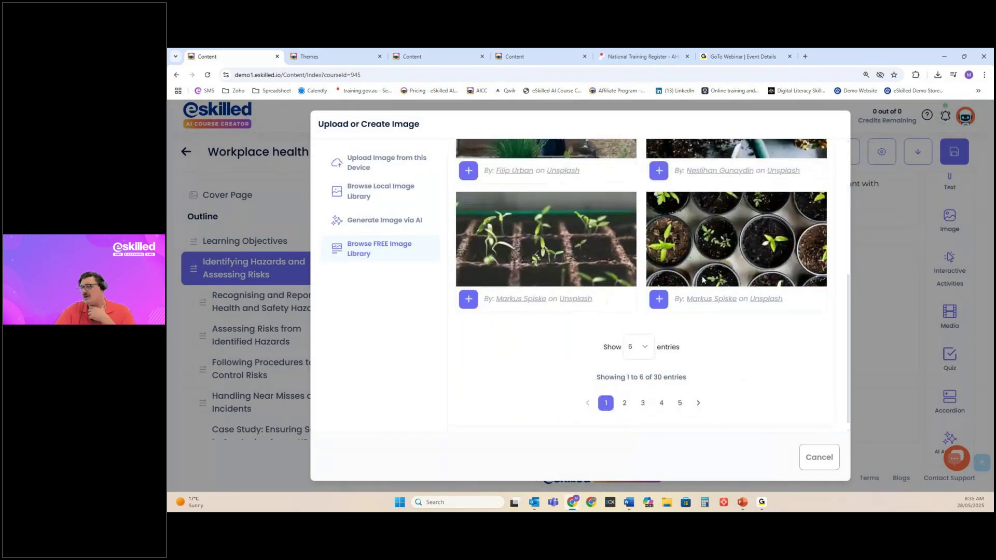
{"action": "left_click", "coordinate": [625, 396]}
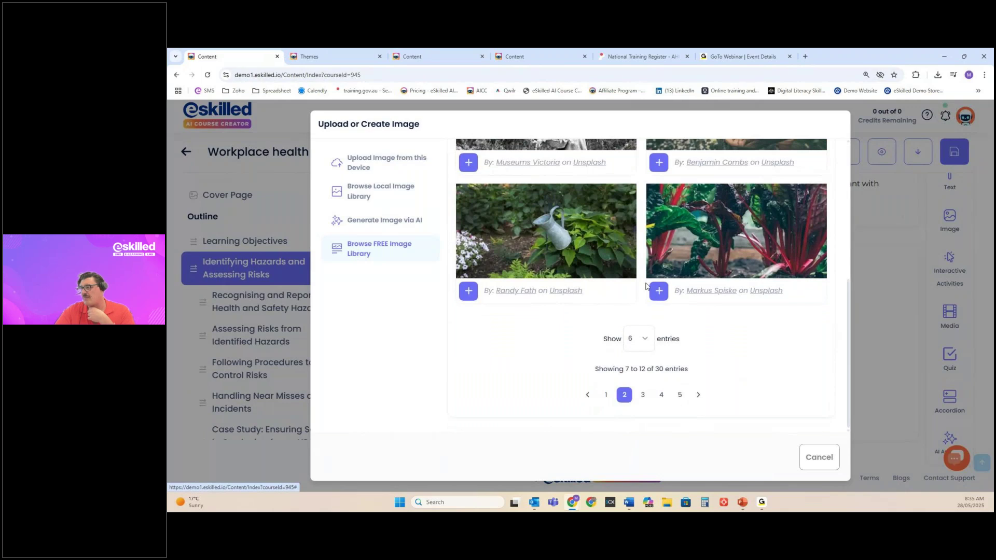
Compare the gardening images and insert the first-page photo of seedlings in round pots as the hotspot image
{"action": "scroll", "coordinate": [647, 286], "scroll_direction": "up", "scroll_amount": 5}
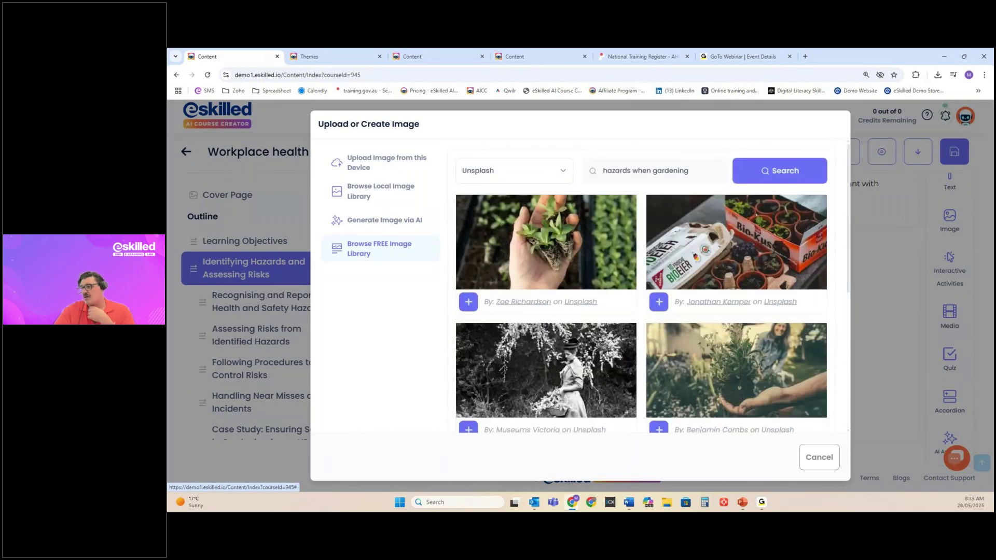
{"action": "scroll", "coordinate": [510, 359], "scroll_direction": "down", "scroll_amount": 4}
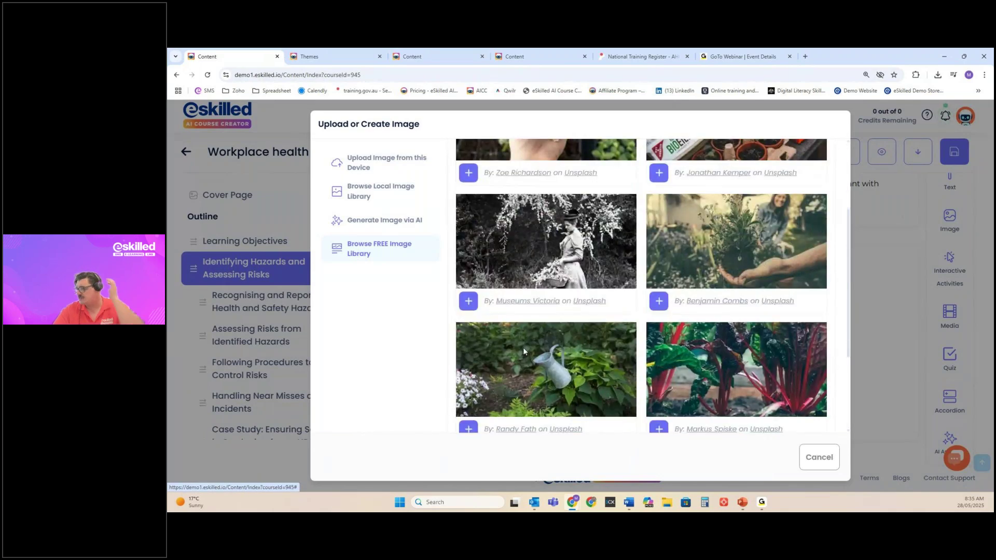
{"action": "scroll", "coordinate": [581, 306], "scroll_direction": "down", "scroll_amount": 1}
{"action": "scroll", "coordinate": [601, 288], "scroll_direction": "up", "scroll_amount": 4}
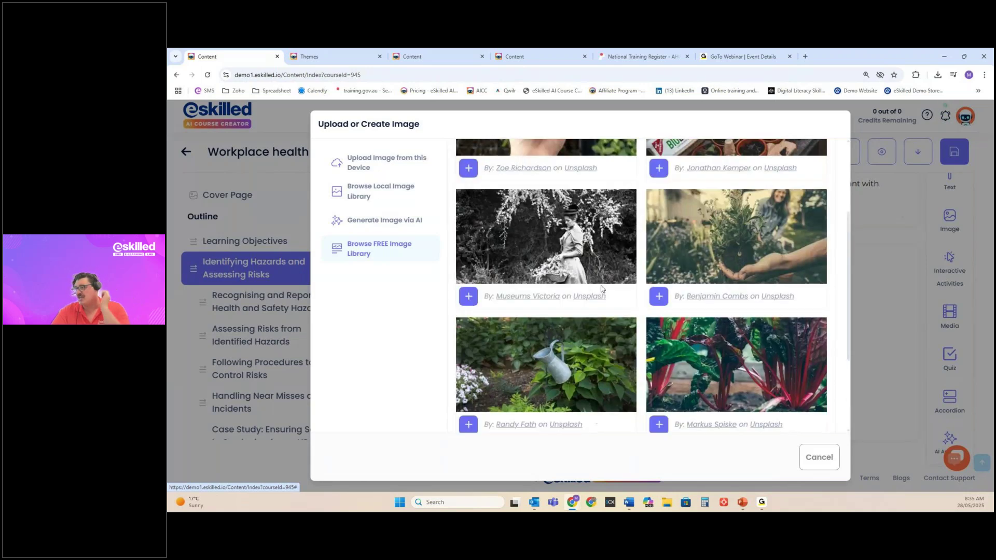
{"action": "scroll", "coordinate": [660, 395], "scroll_direction": "down", "scroll_amount": 4}
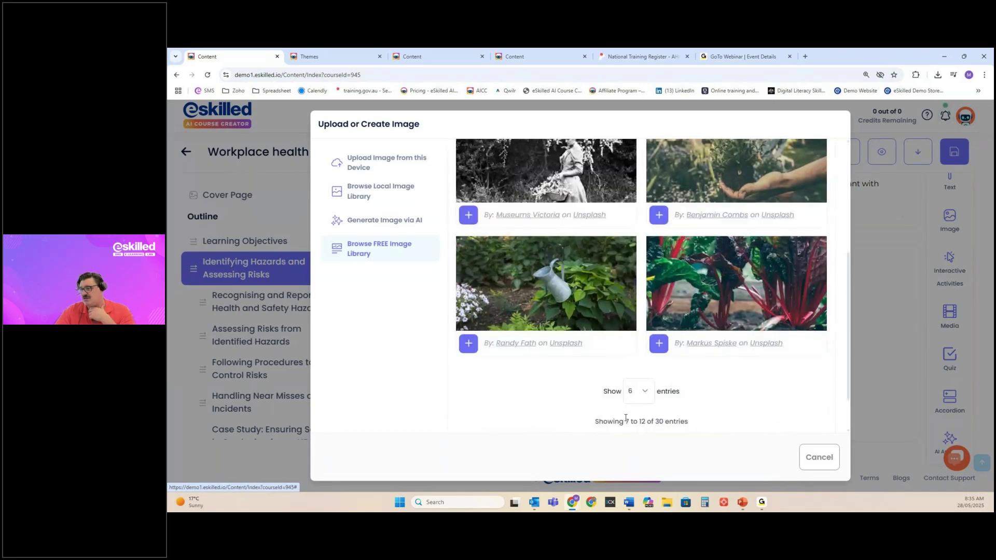
{"action": "scroll", "coordinate": [646, 373], "scroll_direction": "up", "scroll_amount": 2}
{"action": "scroll", "coordinate": [646, 373], "scroll_direction": "down", "scroll_amount": 3}
{"action": "left_click", "coordinate": [597, 396]}
{"action": "scroll", "coordinate": [662, 394], "scroll_direction": "up", "scroll_amount": 2}
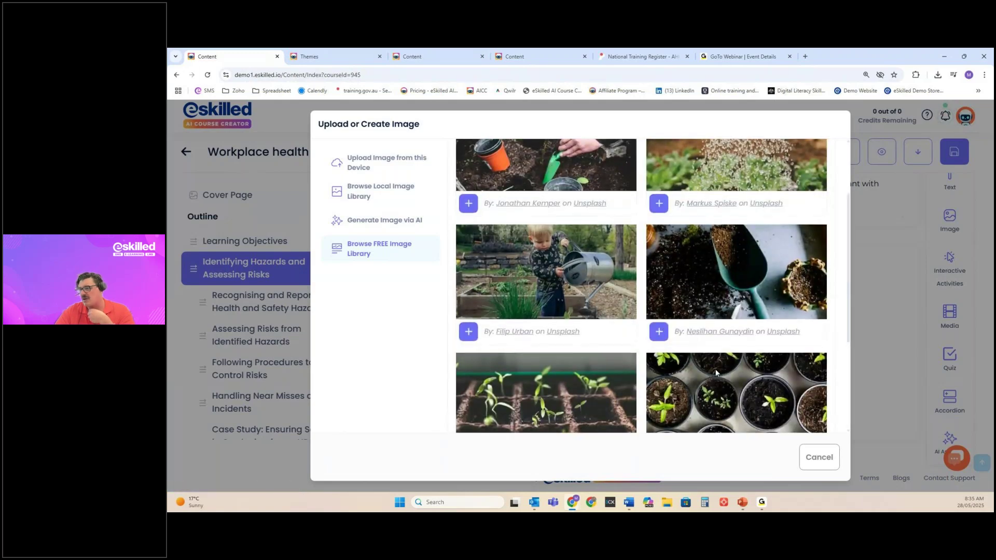
{"action": "left_click", "coordinate": [658, 379]}
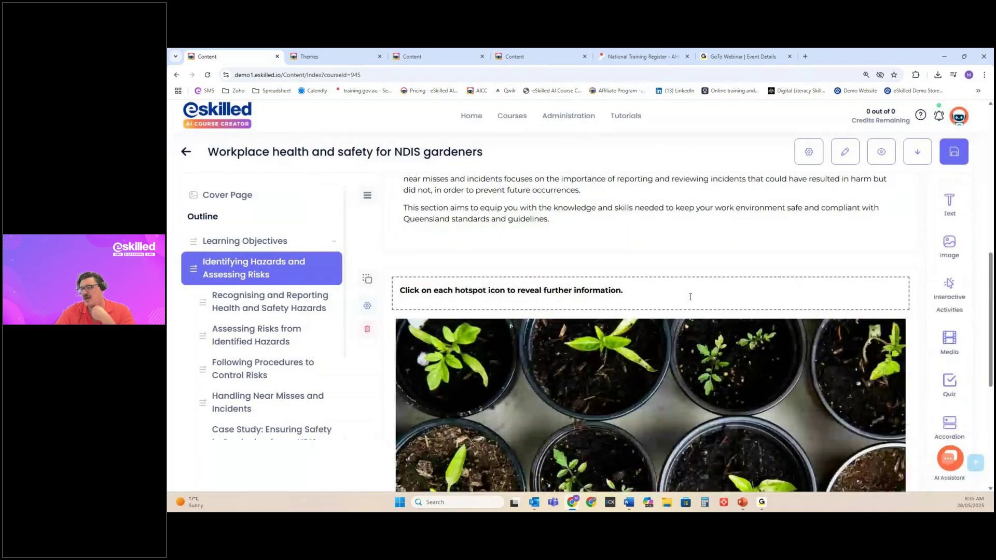
Accept the seedling photo's crop for the image hotspot without constraining it to a square
{"action": "scroll", "coordinate": [690, 293], "scroll_direction": "down", "scroll_amount": 5}
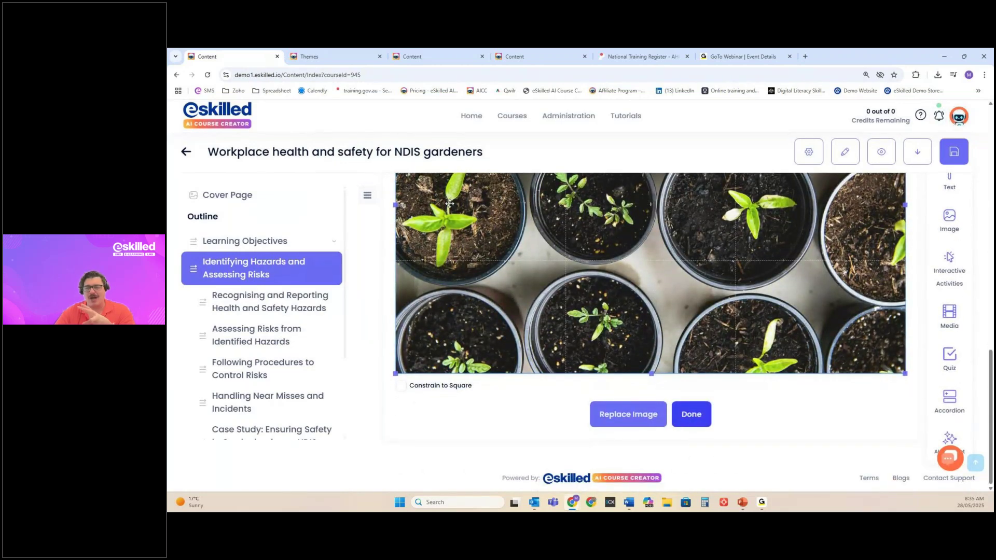
{"action": "scroll", "coordinate": [589, 295], "scroll_direction": "up", "scroll_amount": 1}
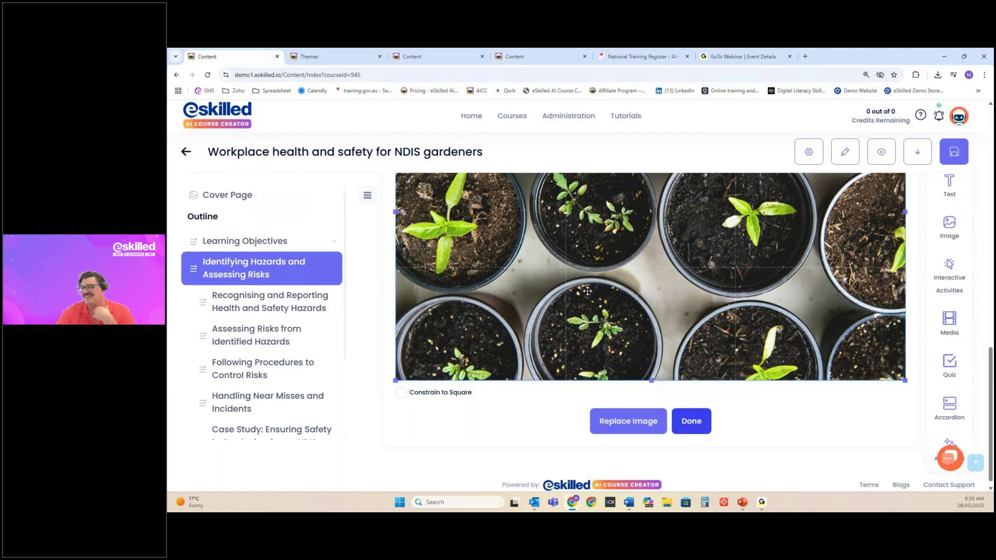
{"action": "scroll", "coordinate": [587, 291], "scroll_direction": "up", "scroll_amount": 3}
{"action": "scroll", "coordinate": [588, 281], "scroll_direction": "down", "scroll_amount": 2}
{"action": "scroll", "coordinate": [588, 281], "scroll_direction": "down", "scroll_amount": 2}
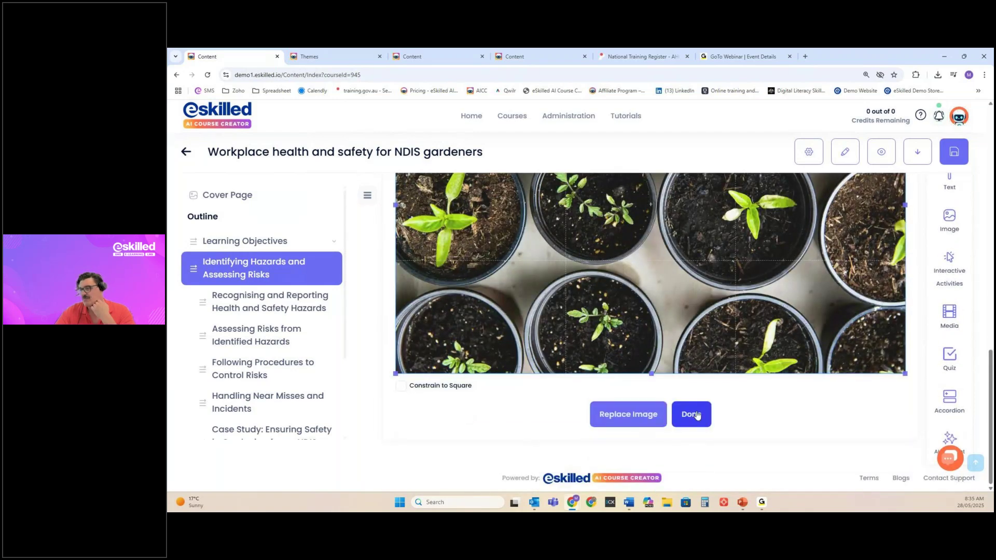
{"action": "left_click", "coordinate": [692, 414]}
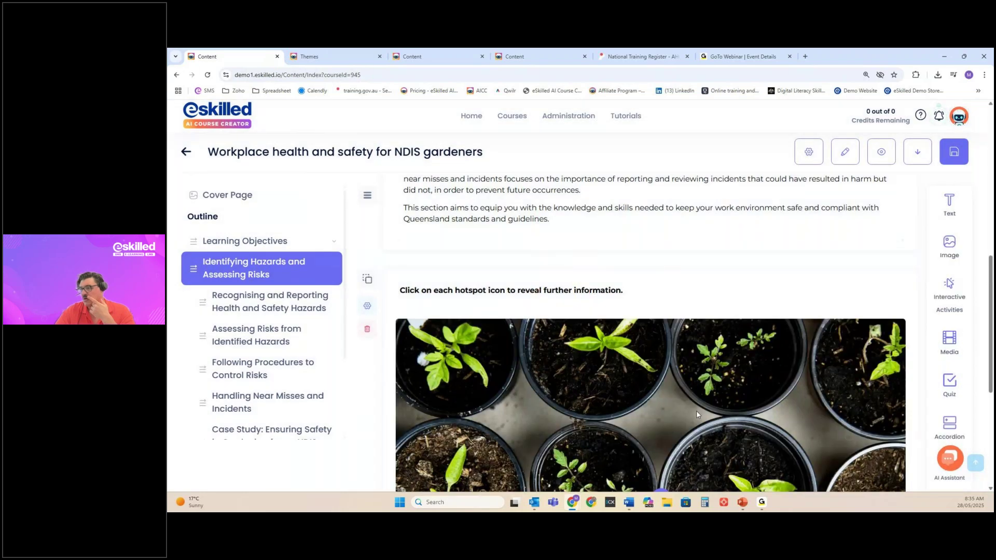
Give hotspot A on the seedling photo the default black pointing-hand icon, keep its placeholder heading and text, and apply the settings
{"action": "scroll", "coordinate": [649, 363], "scroll_direction": "down", "scroll_amount": 4}
{"action": "left_click", "coordinate": [465, 229]}
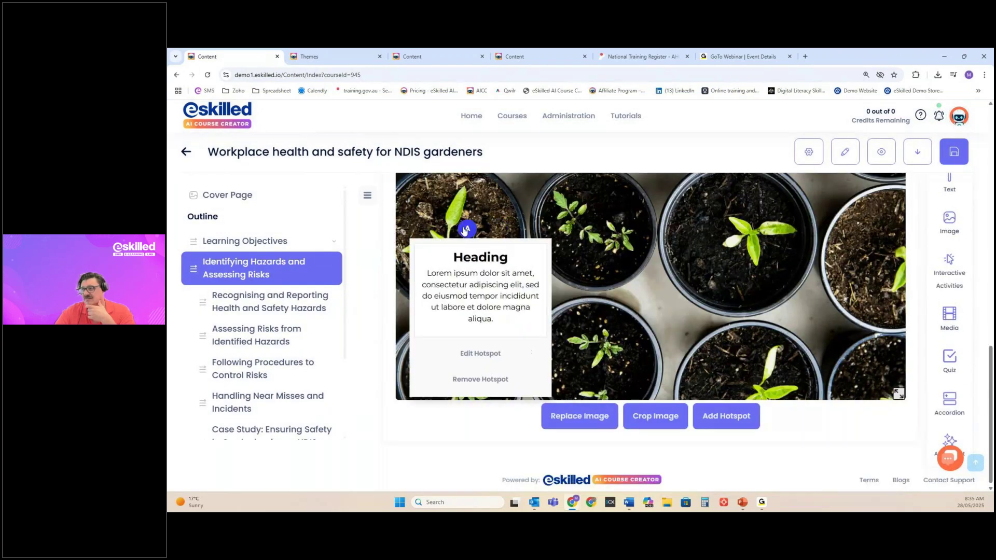
{"action": "left_click", "coordinate": [465, 356]}
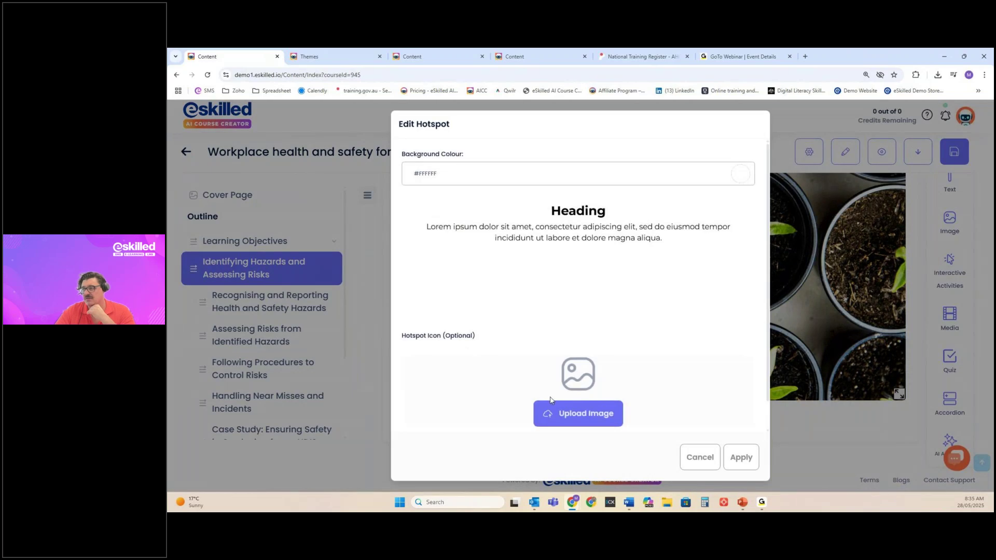
{"action": "left_click", "coordinate": [562, 413]}
{"action": "left_click", "coordinate": [377, 221]}
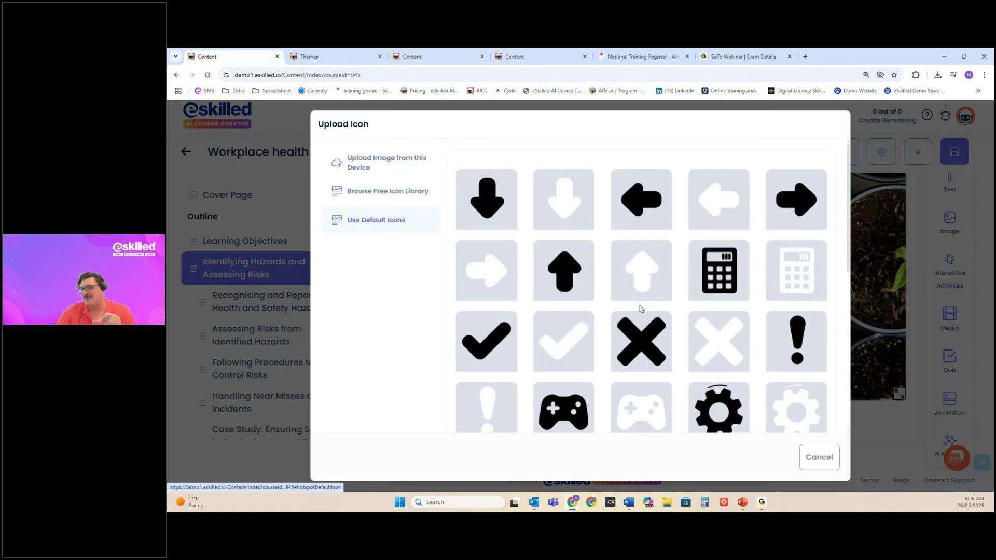
{"action": "scroll", "coordinate": [638, 322], "scroll_direction": "down", "scroll_amount": 1}
{"action": "left_click", "coordinate": [638, 329]}
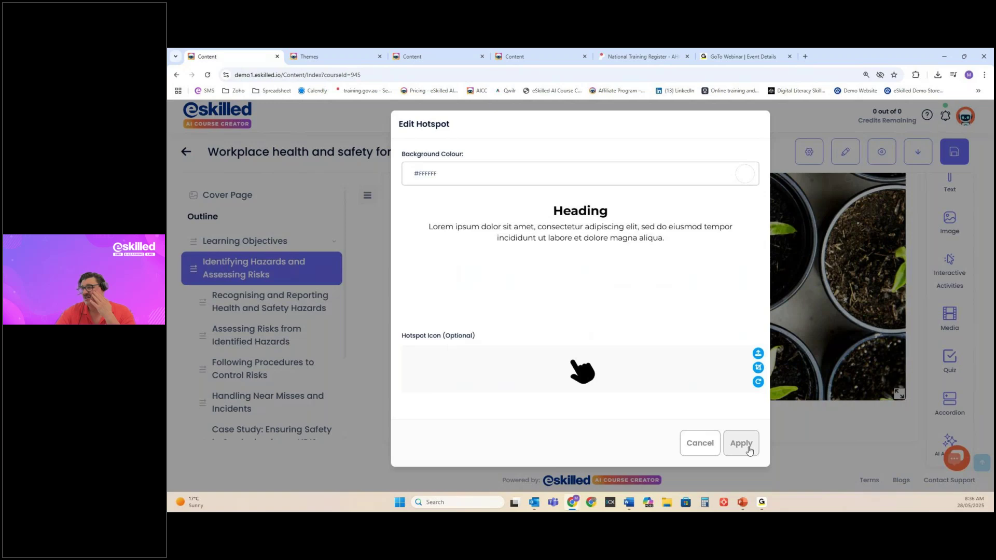
{"action": "left_click", "coordinate": [520, 211]}
{"action": "key", "text": "ctrl+a"}
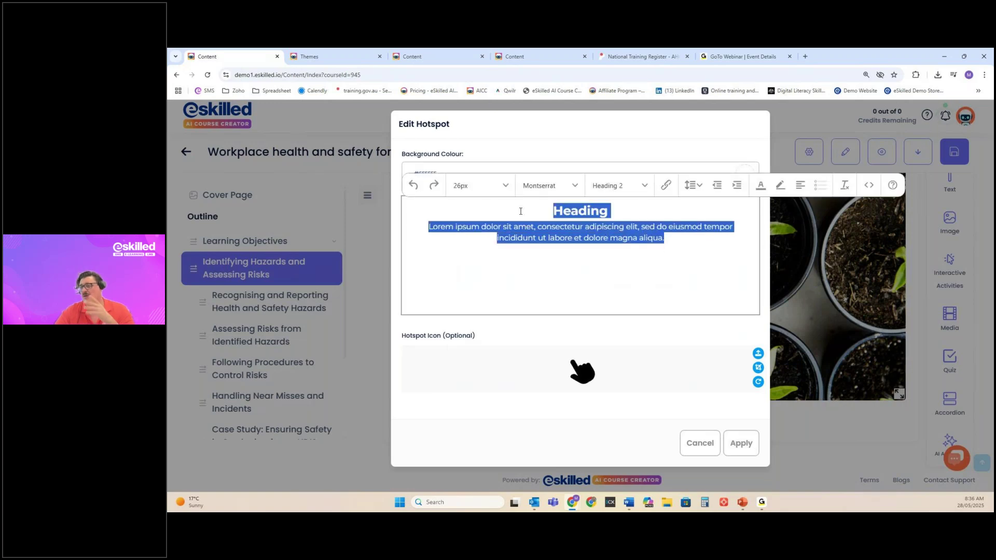
{"action": "left_click", "coordinate": [750, 445]}
Reopen hotspot A's settings to review its content and icon, cancel without changes, and check its pop-up on the image
{"action": "left_click", "coordinate": [471, 227]}
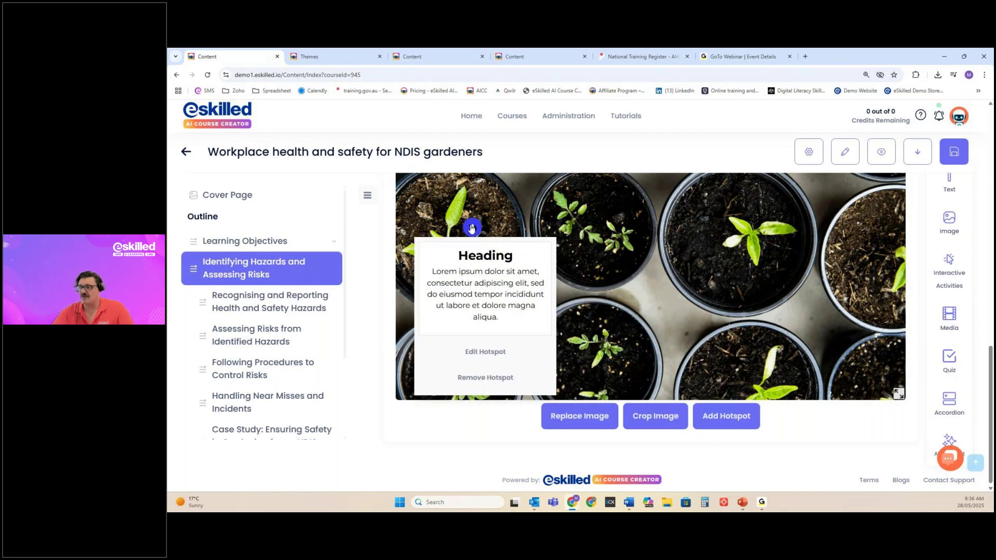
{"action": "left_click", "coordinate": [485, 352]}
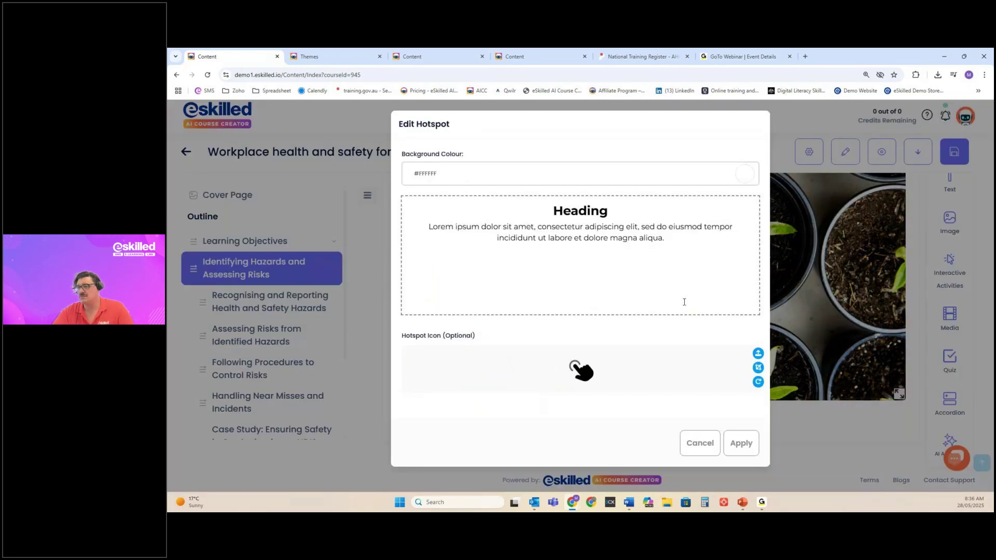
{"action": "left_click", "coordinate": [699, 442]}
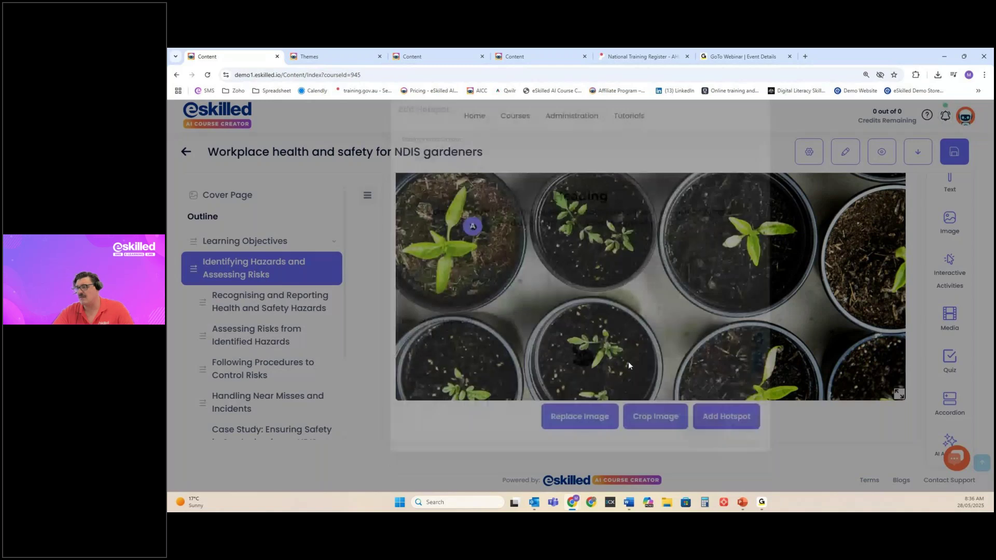
{"action": "left_click", "coordinate": [470, 225]}
{"action": "left_click", "coordinate": [470, 225]}
{"action": "left_click", "coordinate": [469, 224]}
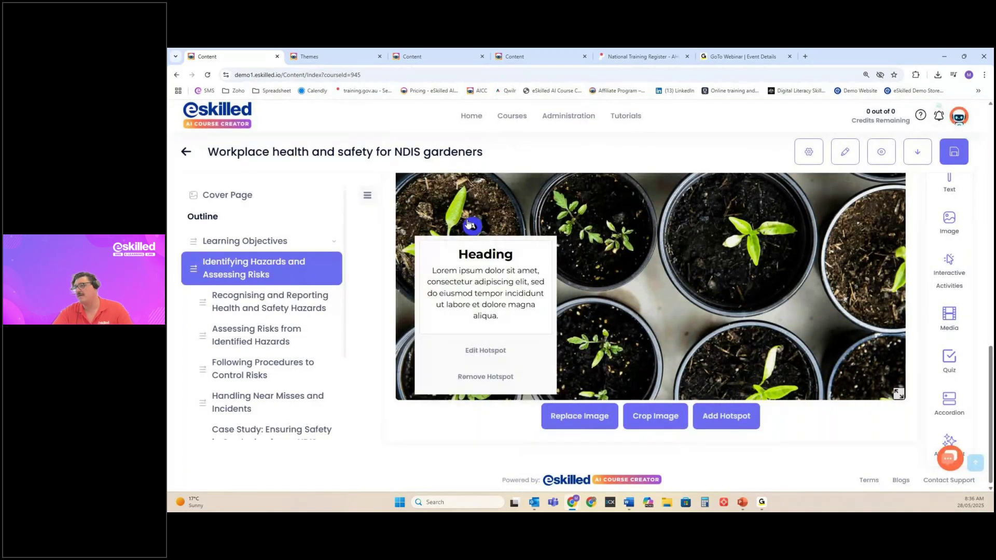
{"action": "left_click", "coordinate": [734, 448]}
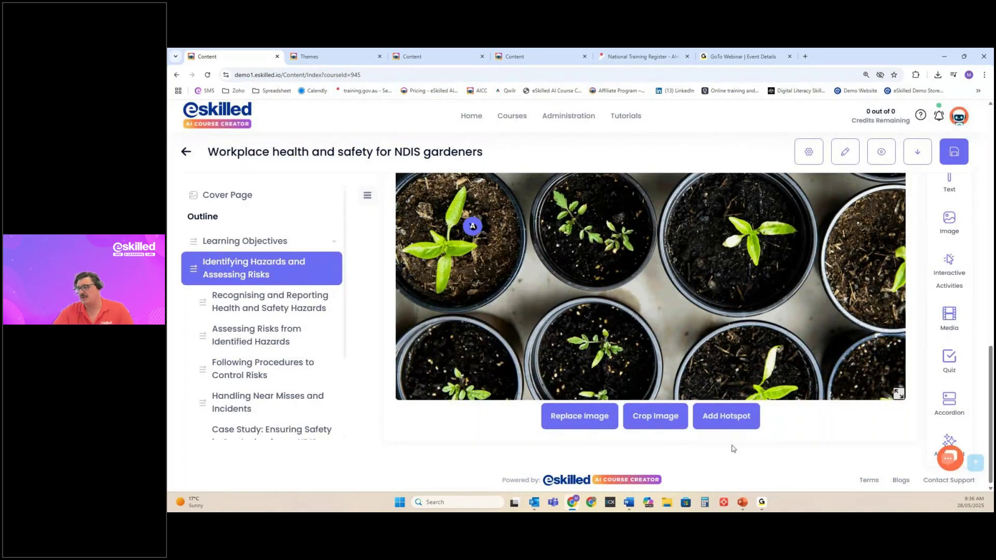
Add a second hotspot on the small seedlings in the pot beside hotspot A, and check the hotspot image
{"action": "left_click", "coordinate": [736, 415]}
{"action": "left_click", "coordinate": [605, 241]}
{"action": "left_click", "coordinate": [580, 216]}
{"action": "left_click", "coordinate": [598, 272]}
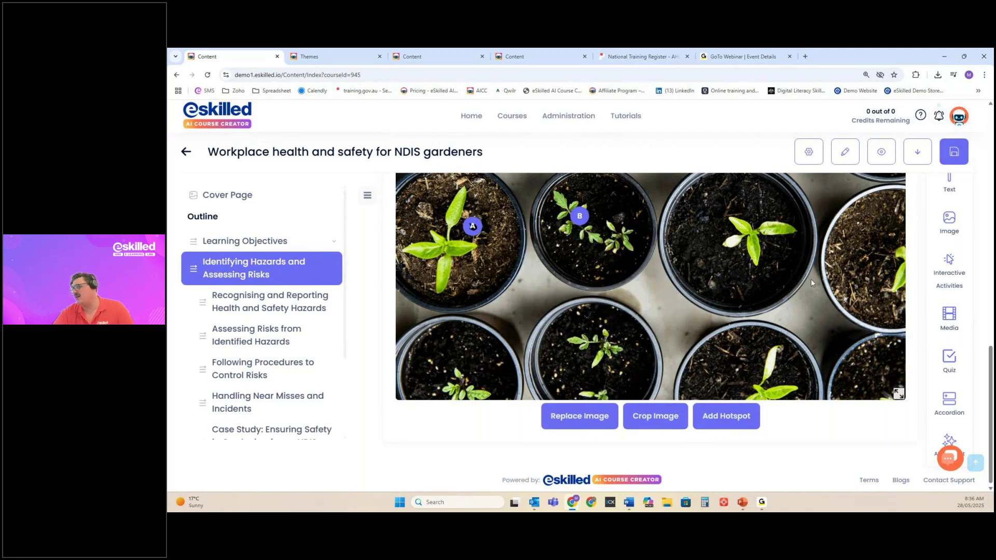
{"action": "scroll", "coordinate": [564, 255], "scroll_direction": "up", "scroll_amount": 5}
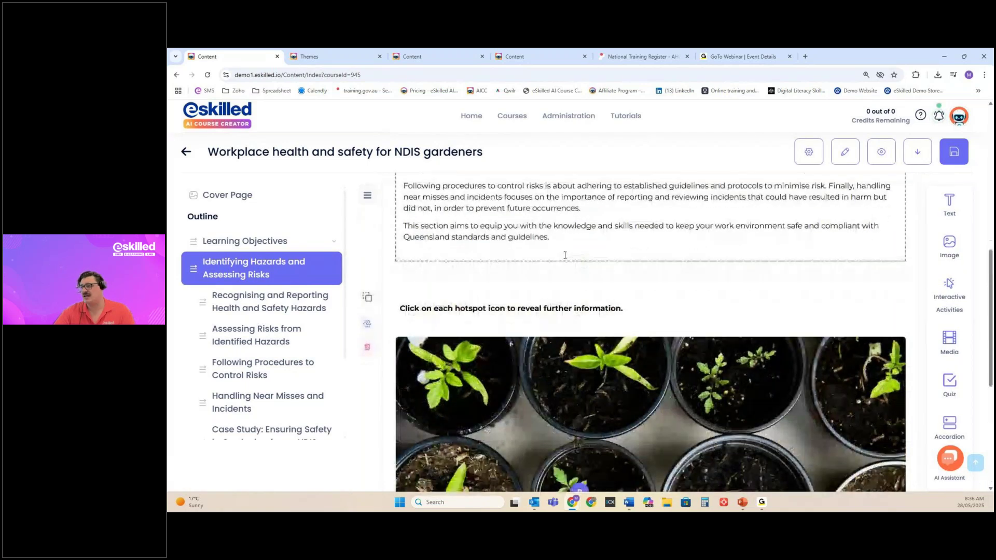
{"action": "scroll", "coordinate": [565, 255], "scroll_direction": "down", "scroll_amount": 4}
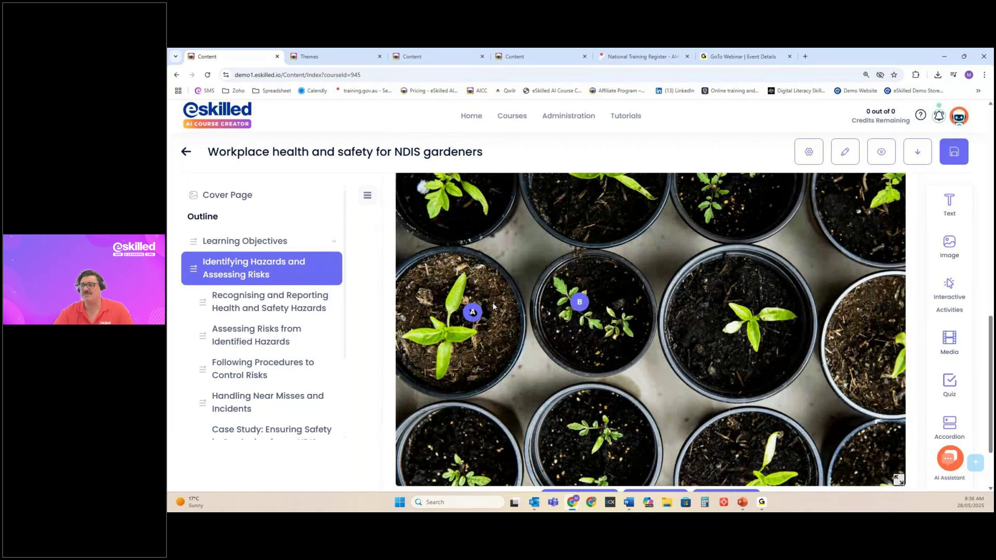
{"action": "left_click", "coordinate": [472, 312]}
{"action": "left_click", "coordinate": [693, 292]}
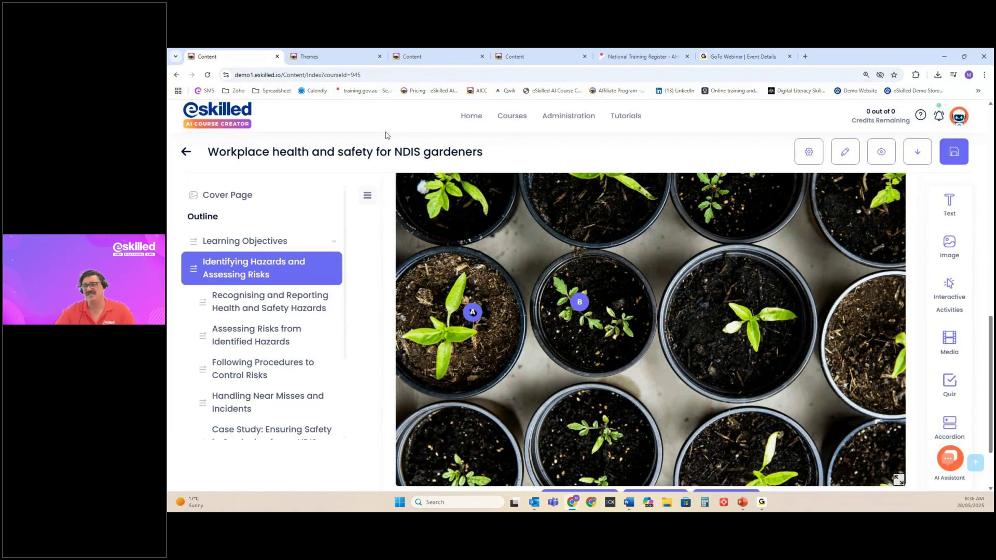
Switch to the other open version of the NDIS gardeners course, preview it and start the course
{"action": "left_click", "coordinate": [332, 56]}
{"action": "left_click", "coordinate": [441, 57]}
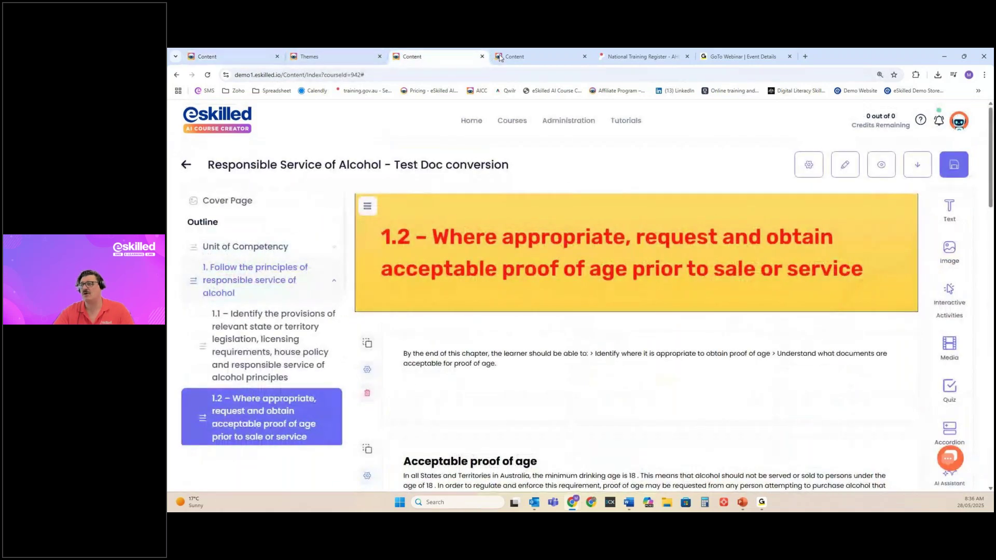
{"action": "left_click", "coordinate": [519, 56]}
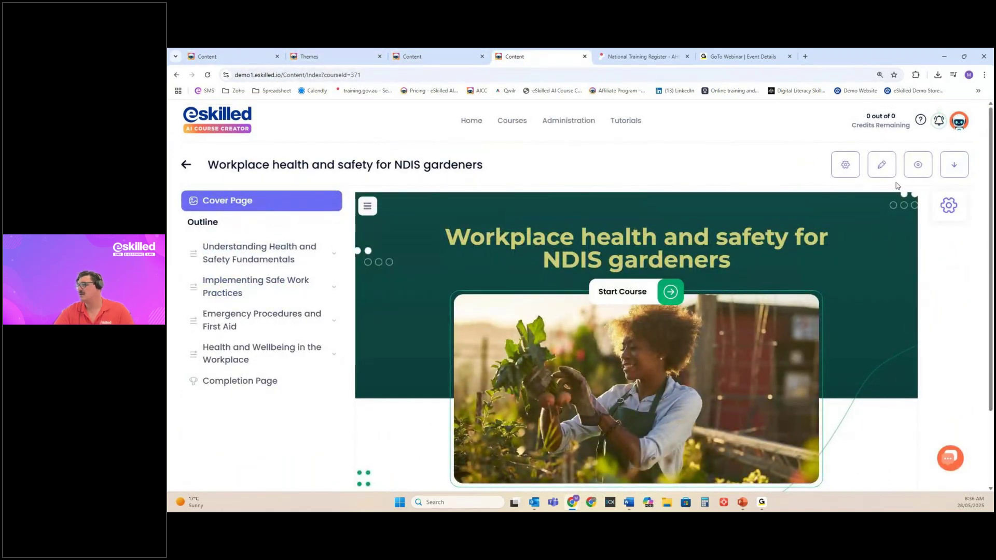
{"action": "left_click", "coordinate": [918, 165]}
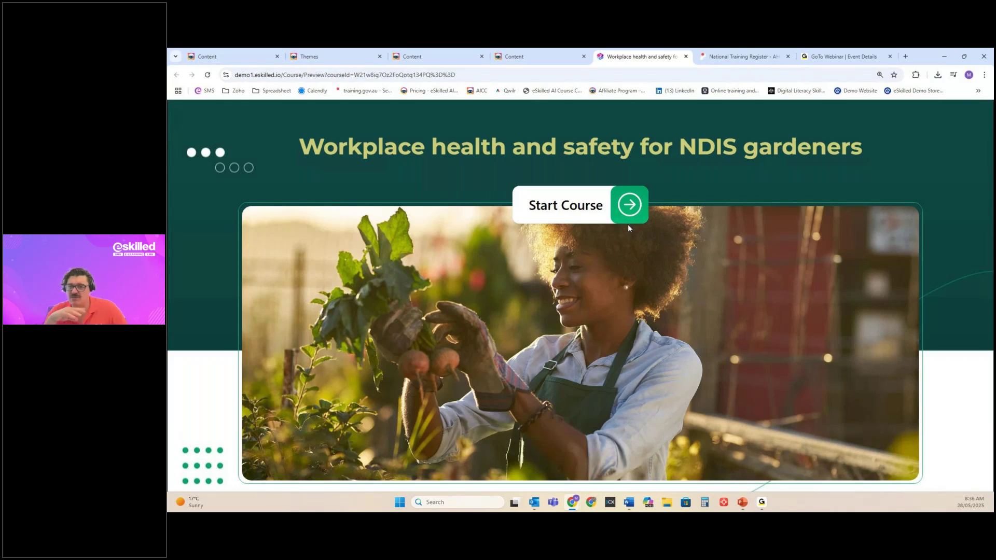
{"action": "left_click", "coordinate": [626, 207]}
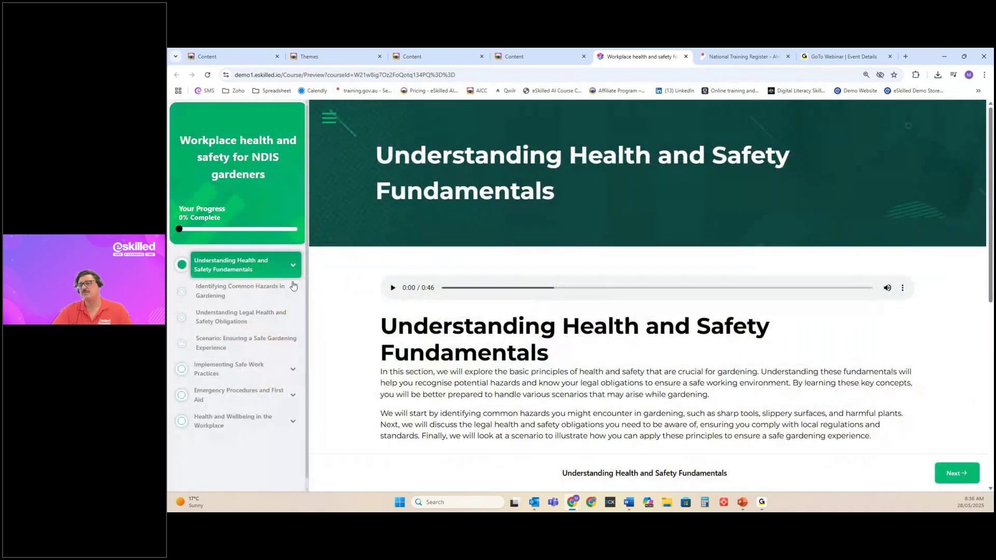
Examine the Identifying Common Hazards in Gardening page with its safety video, and reveal hotspots A and C on the seedling image
{"action": "left_click", "coordinate": [244, 291]}
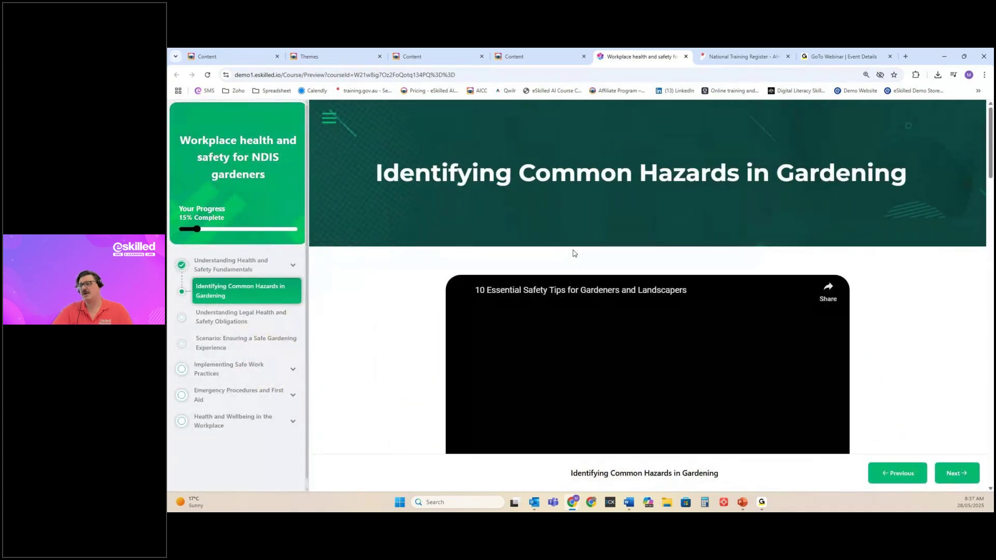
{"action": "scroll", "coordinate": [573, 254], "scroll_direction": "down", "scroll_amount": 1}
{"action": "scroll", "coordinate": [572, 248], "scroll_direction": "down", "scroll_amount": 2}
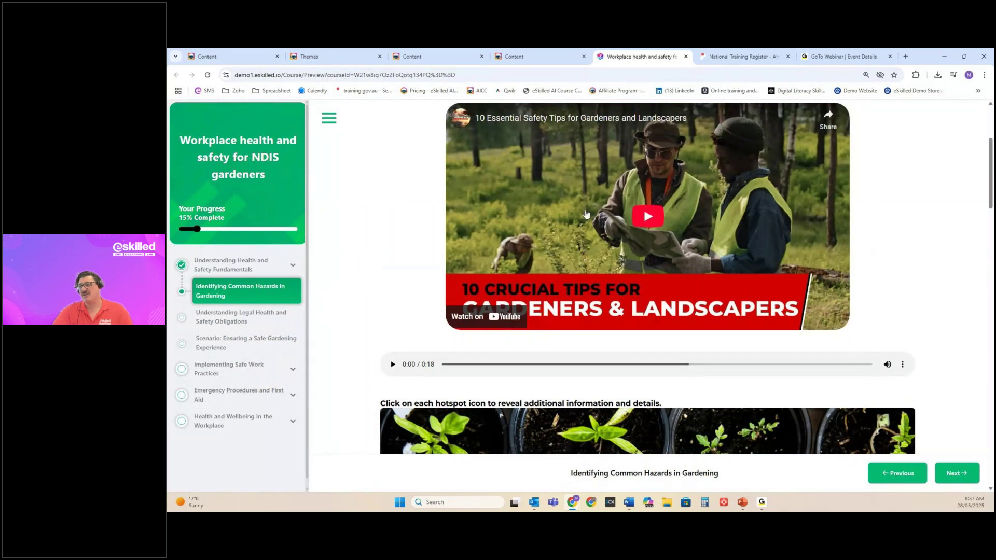
{"action": "scroll", "coordinate": [405, 227], "scroll_direction": "down", "scroll_amount": 3}
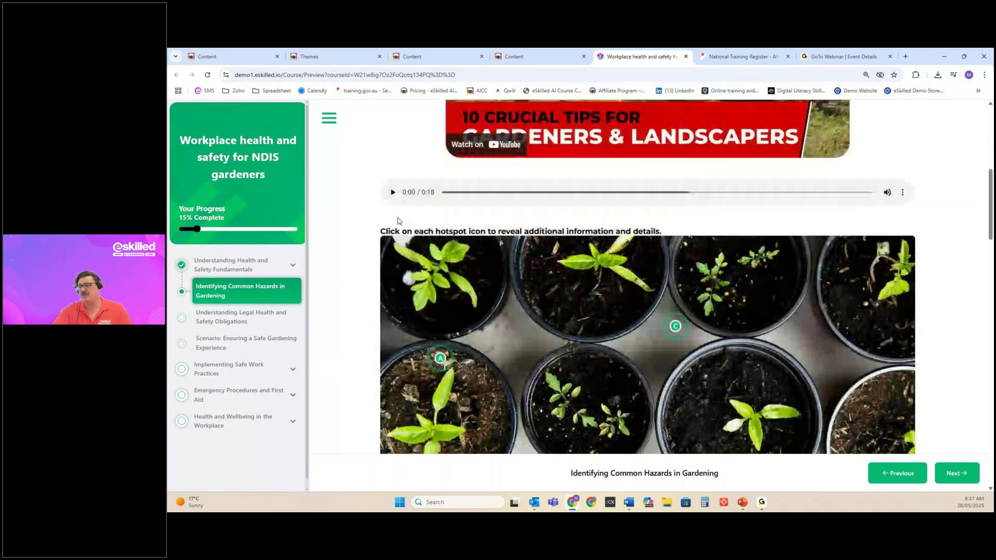
{"action": "left_click", "coordinate": [442, 354]}
{"action": "scroll", "coordinate": [622, 259], "scroll_direction": "down", "scroll_amount": 3}
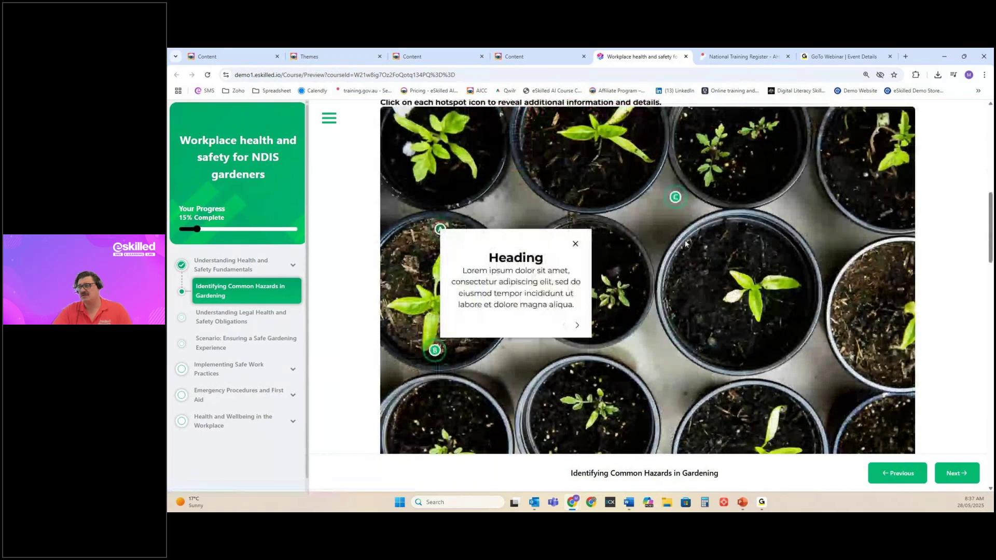
{"action": "left_click", "coordinate": [675, 196]}
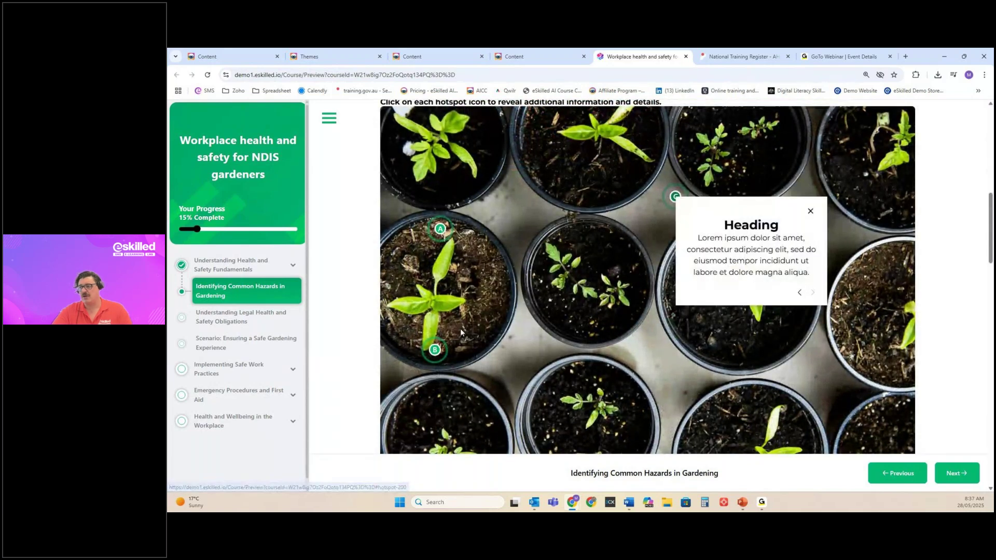
Look through the rest of the Identifying Common Hazards in Gardening page down to its quiz
{"action": "scroll", "coordinate": [460, 326], "scroll_direction": "down", "scroll_amount": 3}
{"action": "scroll", "coordinate": [459, 327], "scroll_direction": "down", "scroll_amount": 5}
{"action": "left_click", "coordinate": [478, 133]}
{"action": "scroll", "coordinate": [461, 207], "scroll_direction": "down", "scroll_amount": 10}
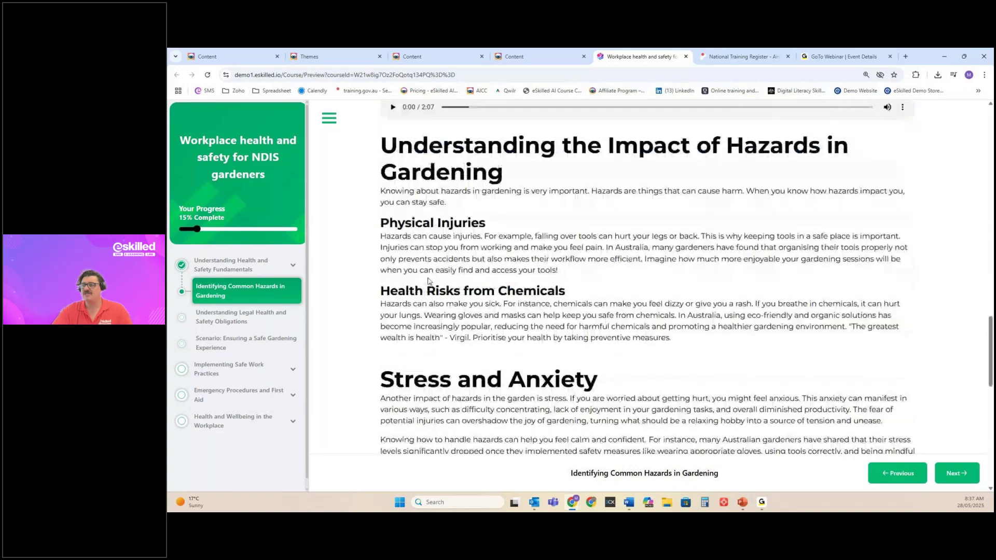
{"action": "scroll", "coordinate": [443, 290], "scroll_direction": "down", "scroll_amount": 5}
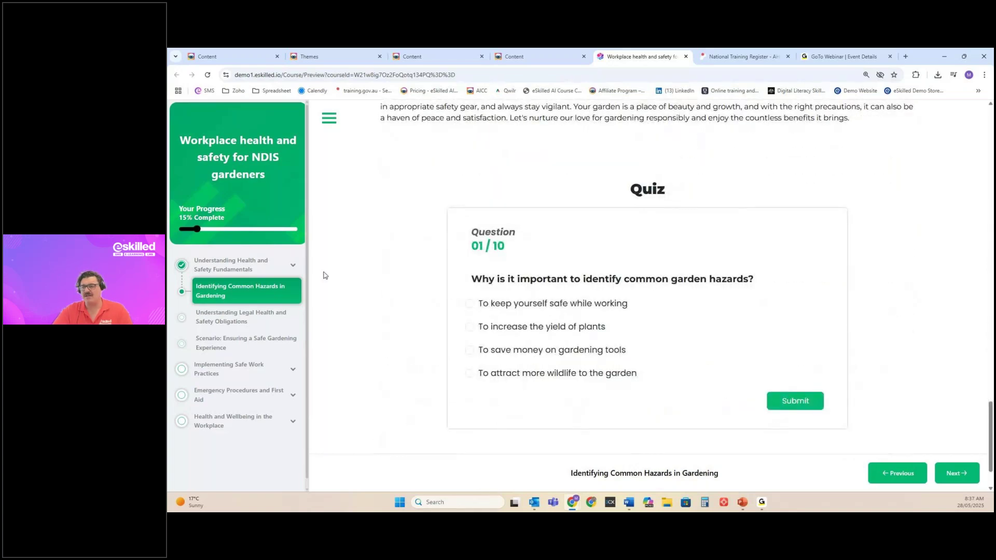
Review the Understanding Legal Health and Safety Obligations page, including its image cards and quiz
{"action": "left_click", "coordinate": [210, 324]}
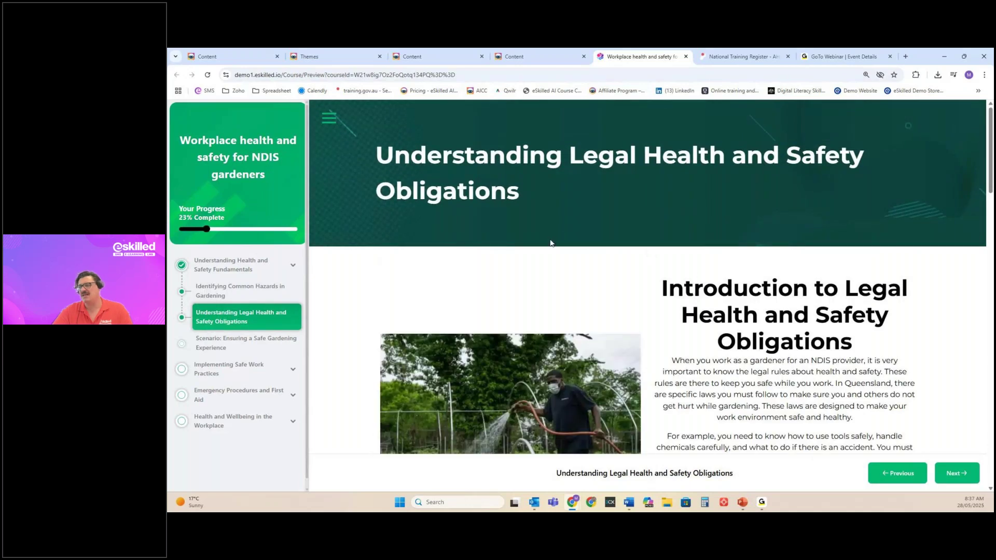
{"action": "scroll", "coordinate": [551, 244], "scroll_direction": "down", "scroll_amount": 15}
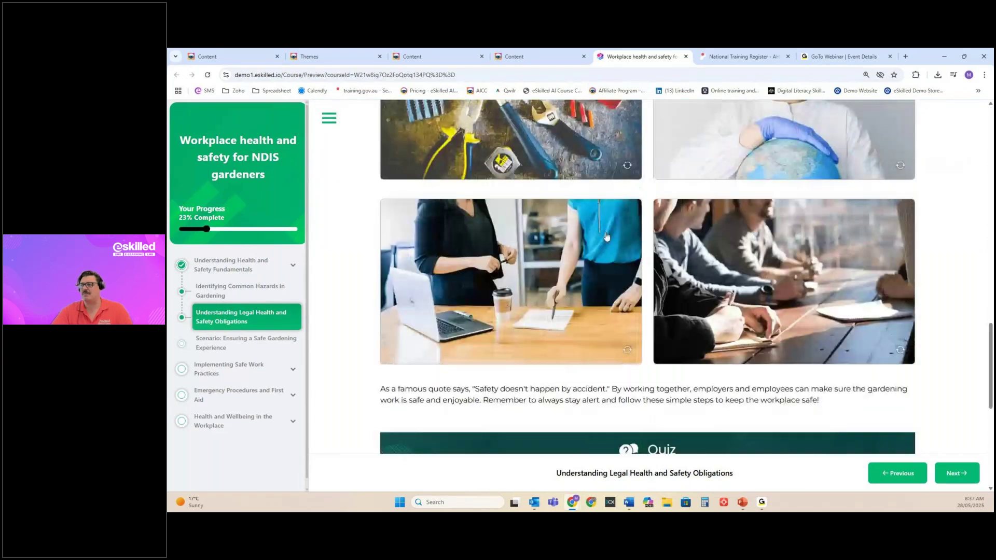
{"action": "scroll", "coordinate": [607, 236], "scroll_direction": "up", "scroll_amount": 3}
{"action": "scroll", "coordinate": [737, 265], "scroll_direction": "down", "scroll_amount": 4}
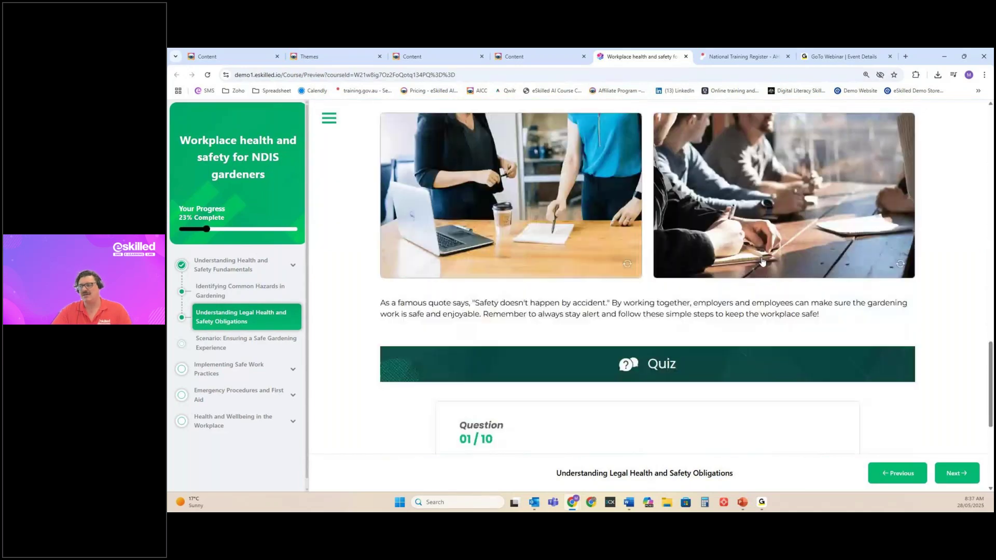
{"action": "scroll", "coordinate": [762, 261], "scroll_direction": "down", "scroll_amount": 5}
Look through the Ensuring a Safe Gardening Experience scenario and the Implementing Safe Work Practices page with its hotspot image
{"action": "left_click", "coordinate": [238, 343]}
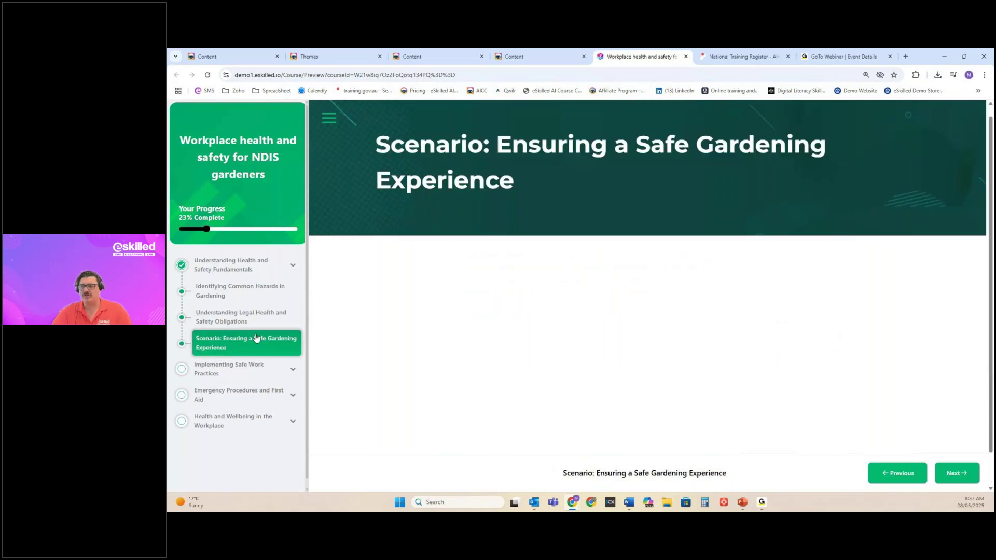
{"action": "scroll", "coordinate": [332, 299], "scroll_direction": "down", "scroll_amount": 10}
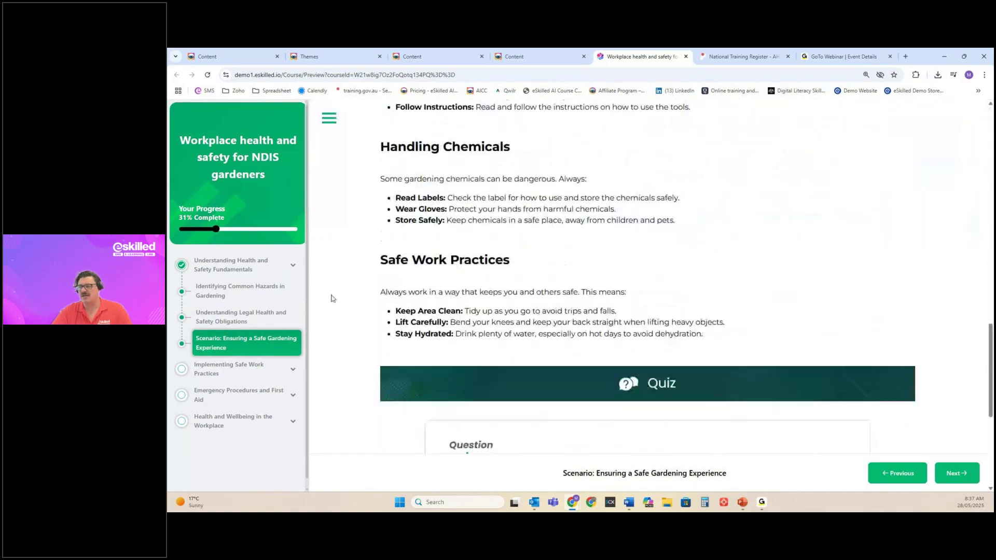
{"action": "left_click", "coordinate": [219, 377]}
{"action": "scroll", "coordinate": [624, 223], "scroll_direction": "down", "scroll_amount": 4}
{"action": "scroll", "coordinate": [624, 223], "scroll_direction": "down", "scroll_amount": 5}
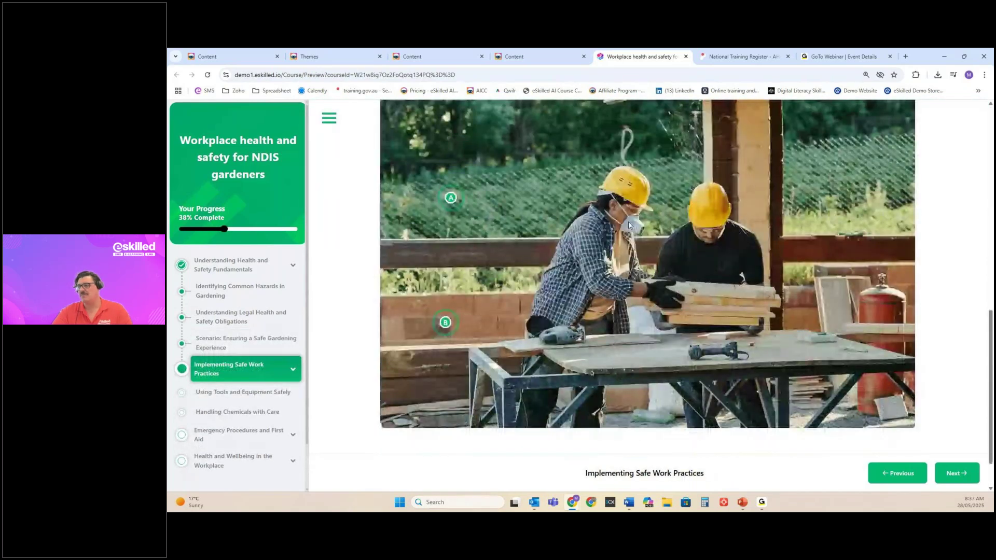
Open the Using Tools and Equipment Safely page and answer its first quiz question with True
{"action": "scroll", "coordinate": [630, 226], "scroll_direction": "down", "scroll_amount": 1}
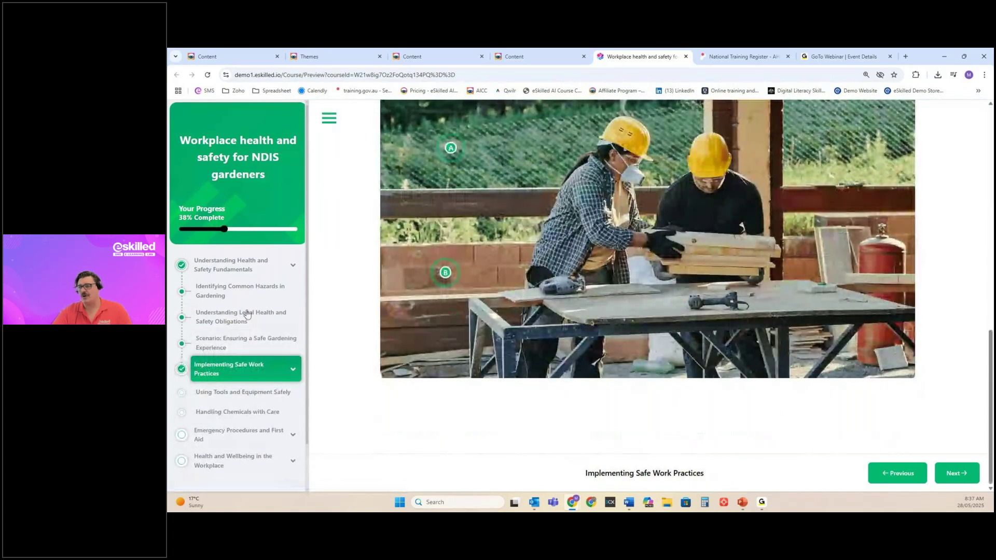
{"action": "left_click", "coordinate": [227, 391]}
{"action": "scroll", "coordinate": [659, 192], "scroll_direction": "down", "scroll_amount": 7}
{"action": "scroll", "coordinate": [663, 192], "scroll_direction": "down", "scroll_amount": 10}
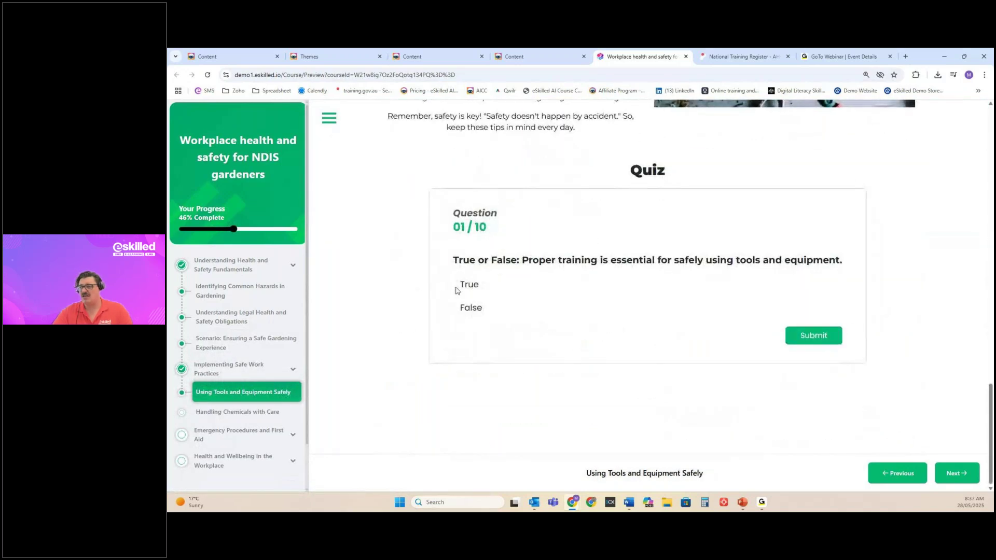
{"action": "left_click", "coordinate": [813, 336]}
{"action": "left_click", "coordinate": [669, 390]}
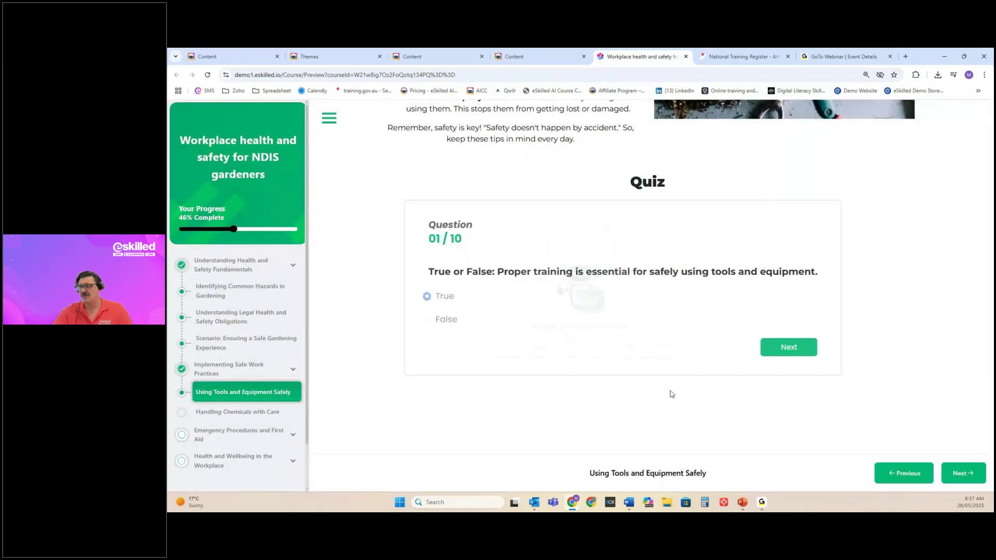
Submit "Only following safety rules when supervisors are present" for the second quiz question, then dismiss the feedback and go back over the page content
{"action": "left_click", "coordinate": [486, 295]}
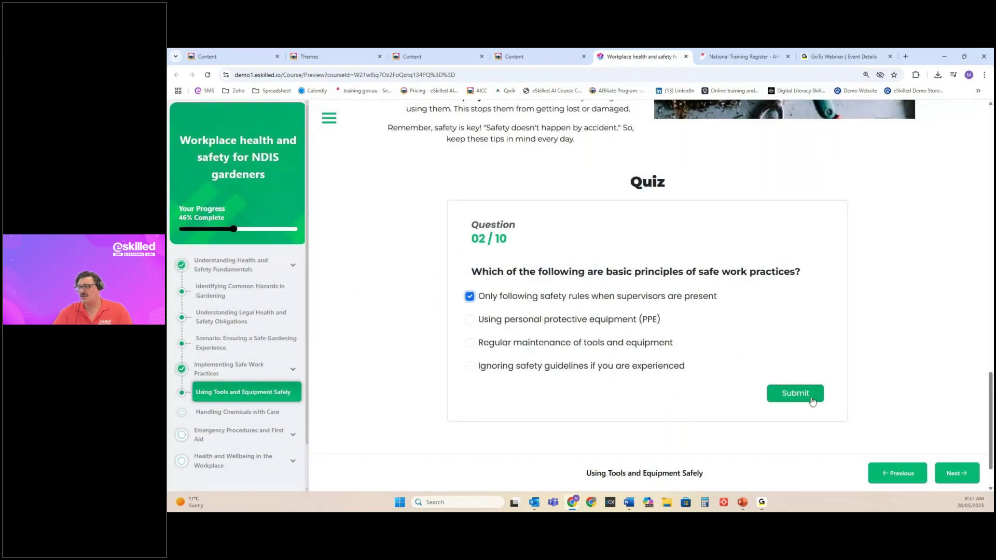
{"action": "left_click", "coordinate": [795, 394]}
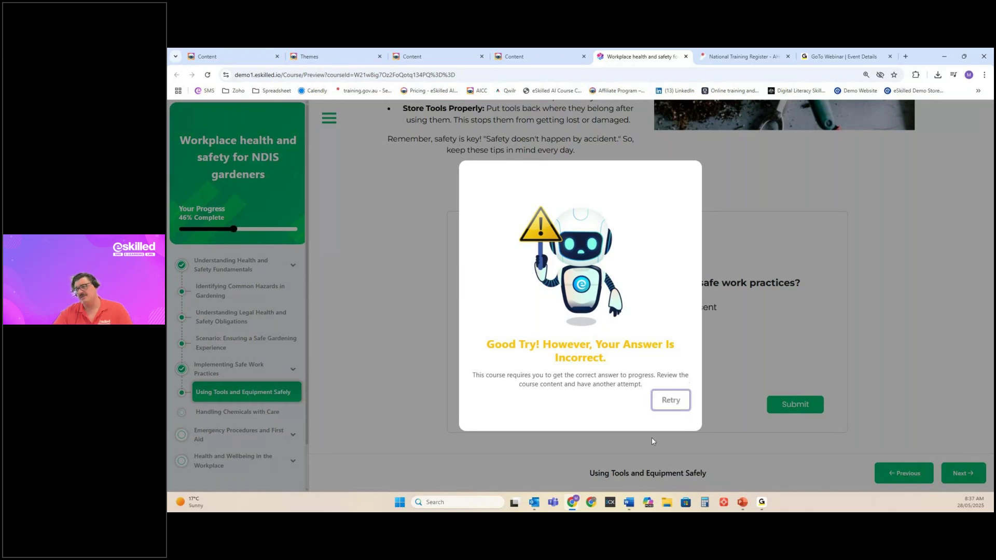
{"action": "left_click", "coordinate": [672, 406]}
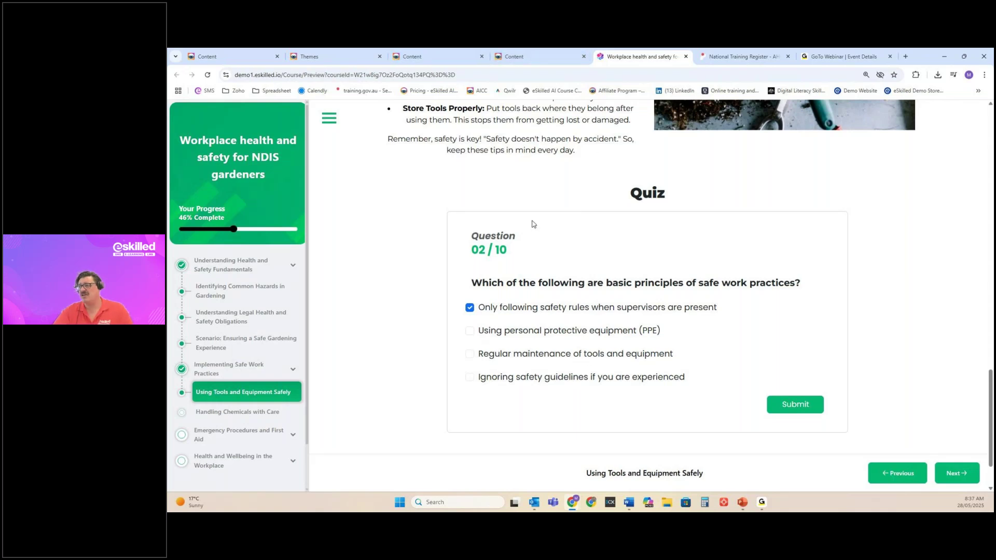
{"action": "scroll", "coordinate": [534, 220], "scroll_direction": "up", "scroll_amount": 10}
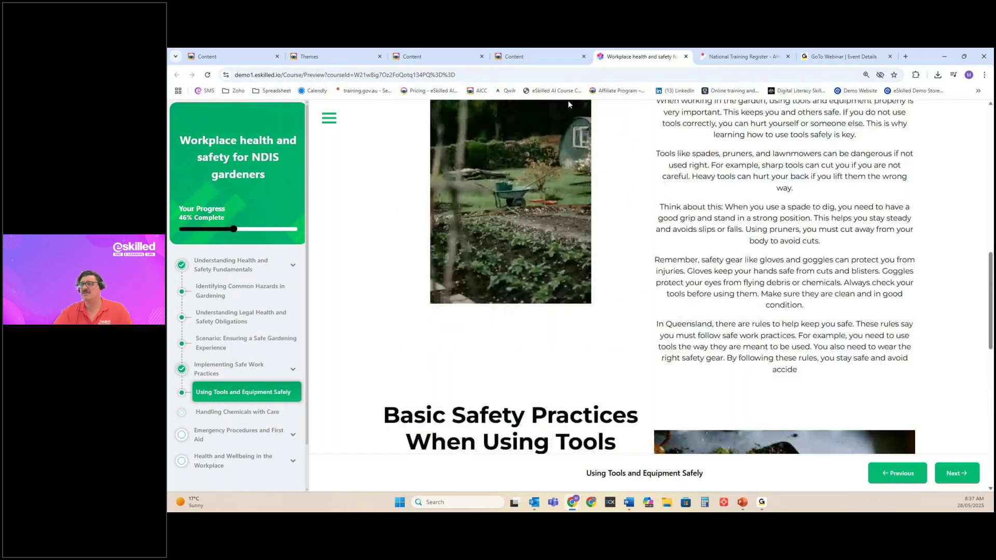
Return to the NDIS gardeners course editor, open the Recognising and Reporting Health and Safety Hazards topic, and examine the available content block and AI options
{"action": "left_click", "coordinate": [223, 56]}
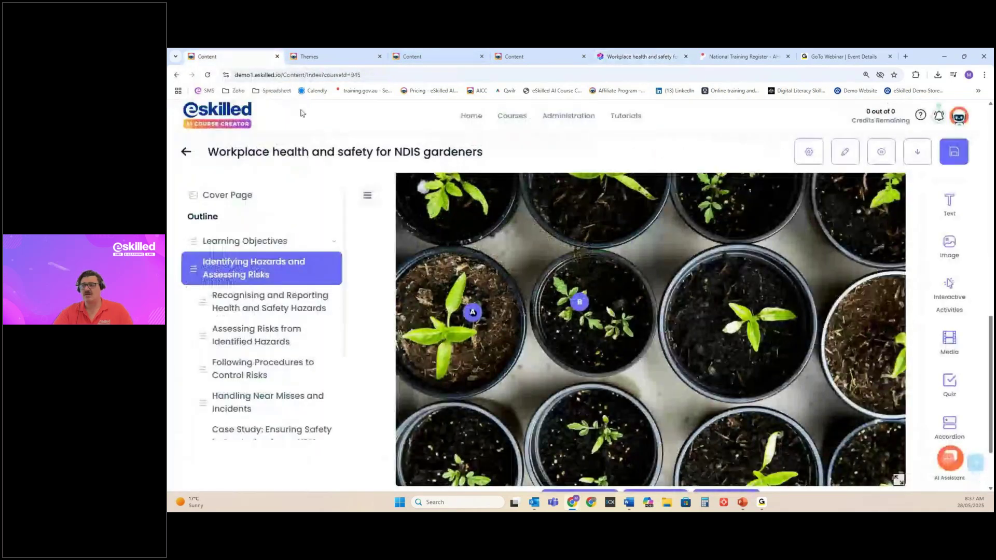
{"action": "left_click", "coordinate": [325, 309]}
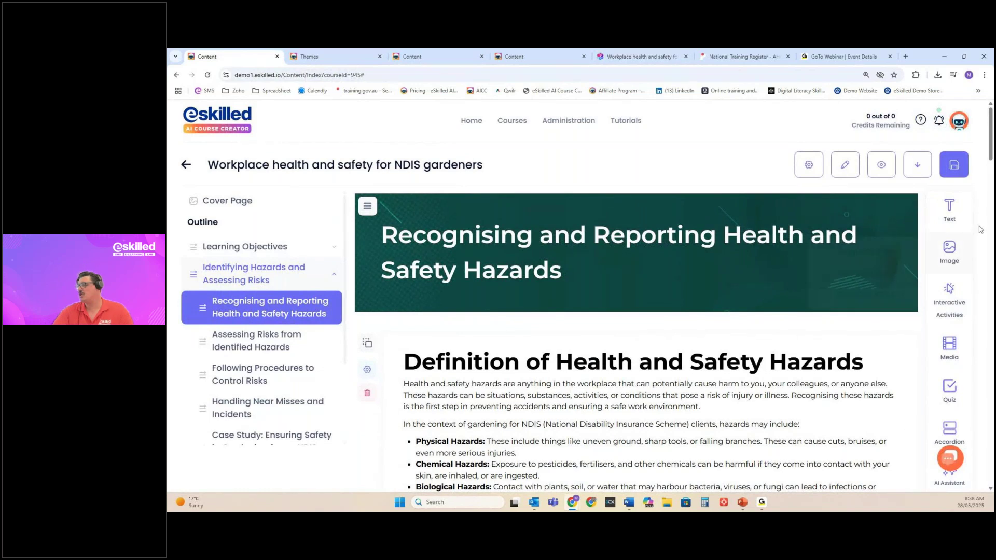
{"action": "mouse_move", "coordinate": [949, 210]}
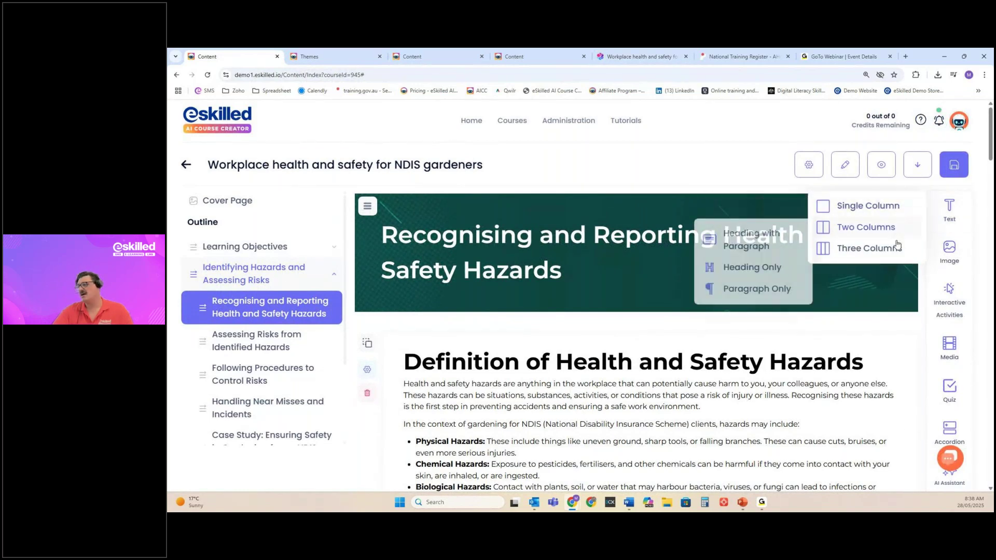
{"action": "mouse_move", "coordinate": [949, 249]}
{"action": "mouse_move", "coordinate": [899, 254]}
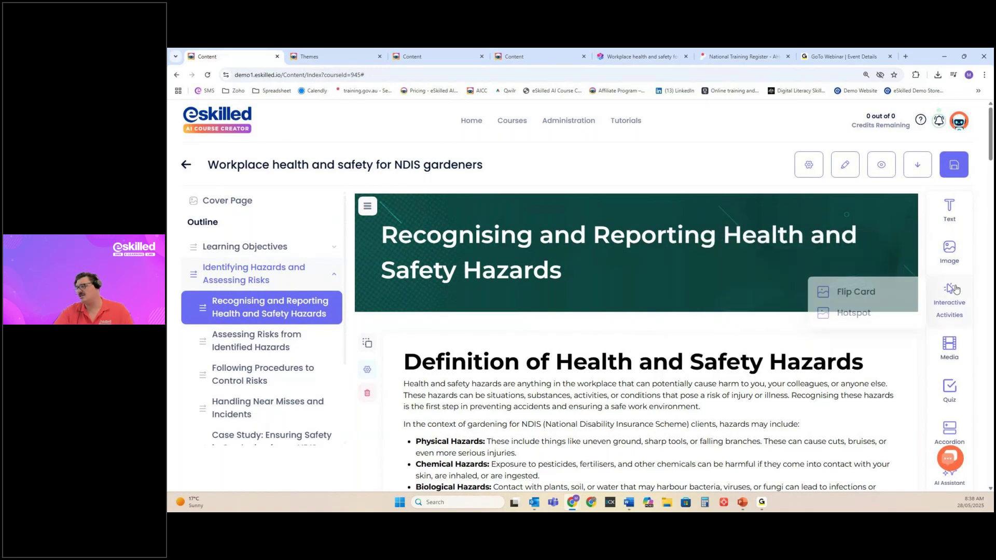
{"action": "mouse_move", "coordinate": [949, 459]}
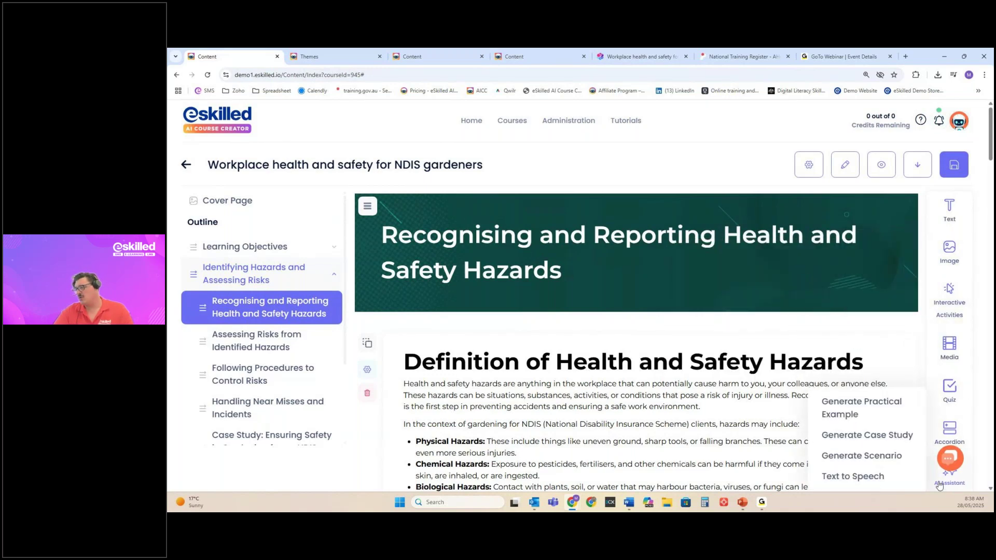
{"action": "mouse_move", "coordinate": [861, 418]}
Delete every content block from the Recognising and Reporting Health and Safety Hazards topic, including its quiz
{"action": "scroll", "coordinate": [445, 248], "scroll_direction": "down", "scroll_amount": 2}
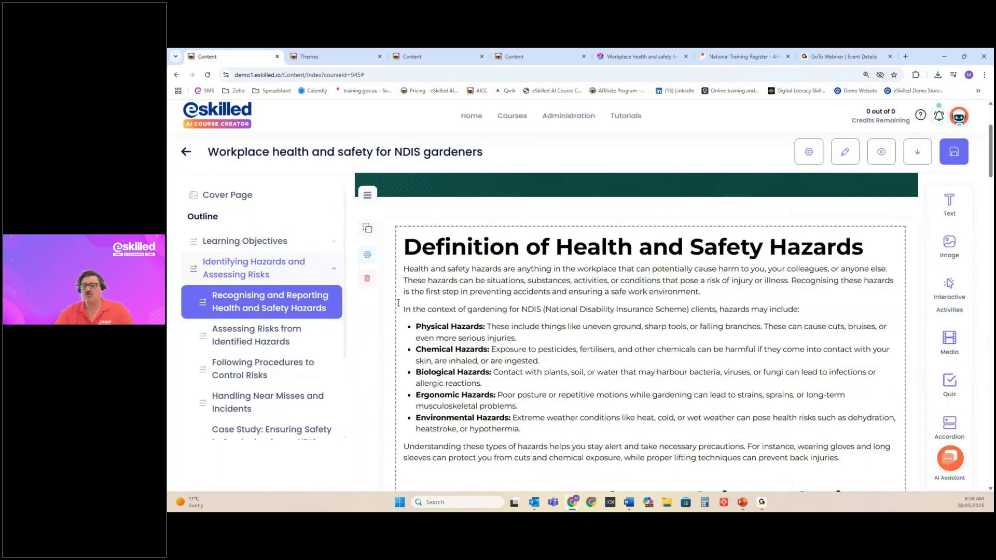
{"action": "scroll", "coordinate": [367, 280], "scroll_direction": "down", "scroll_amount": 10}
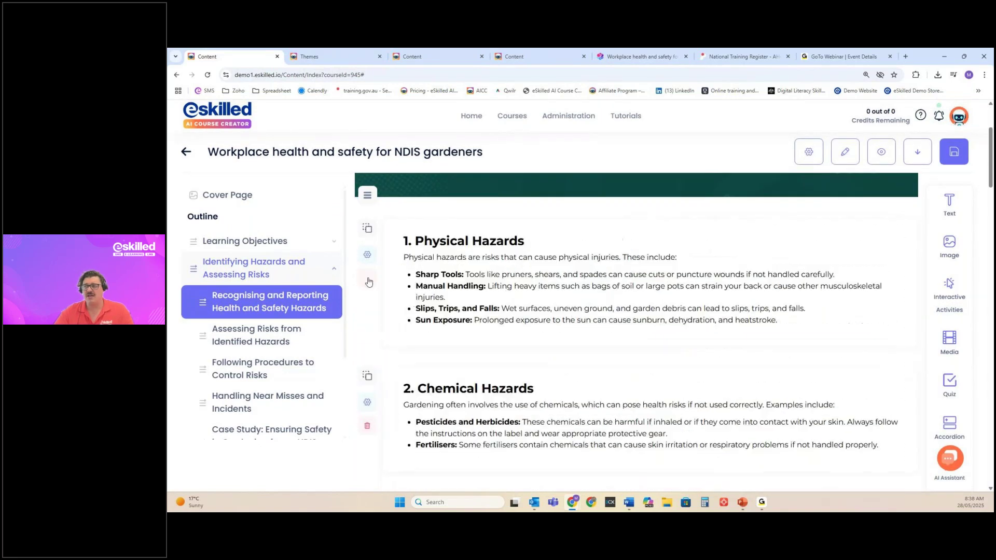
{"action": "scroll", "coordinate": [368, 281], "scroll_direction": "down", "scroll_amount": 6}
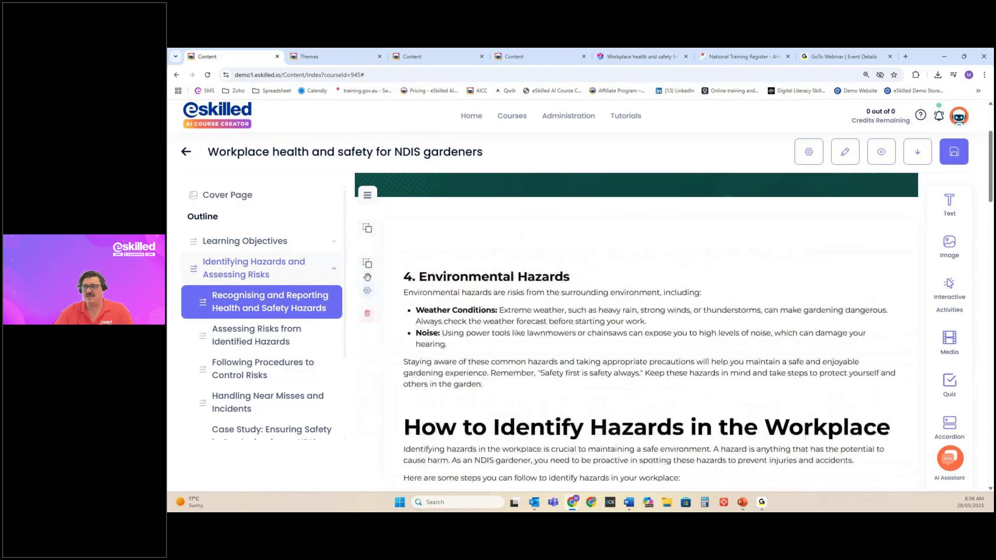
{"action": "scroll", "coordinate": [368, 280], "scroll_direction": "down", "scroll_amount": 8}
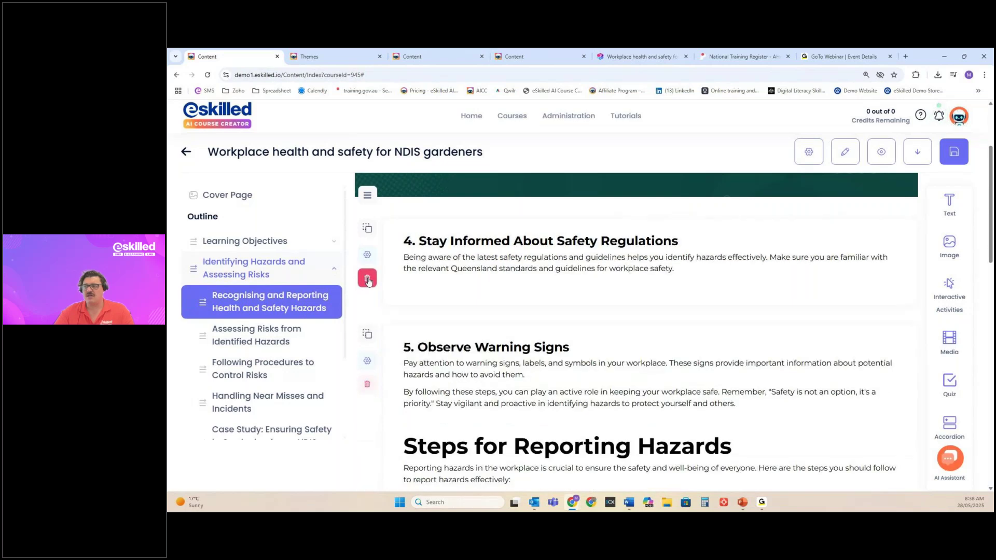
{"action": "scroll", "coordinate": [368, 280], "scroll_direction": "down", "scroll_amount": 3}
{"action": "scroll", "coordinate": [368, 281], "scroll_direction": "down", "scroll_amount": 10}
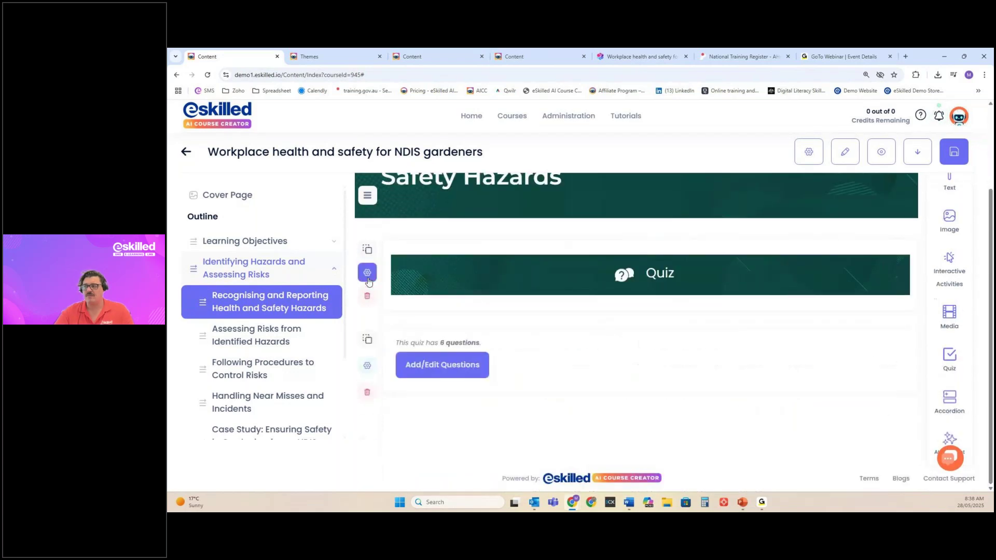
{"action": "left_click", "coordinate": [367, 272]}
{"action": "key", "text": "Escape"}
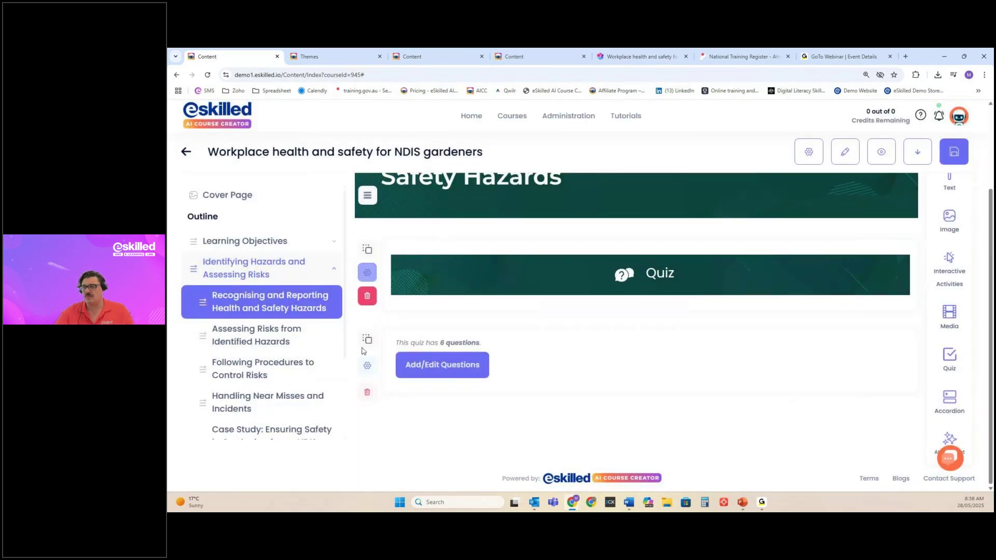
{"action": "left_click", "coordinate": [366, 295]}
{"action": "left_click", "coordinate": [367, 298]}
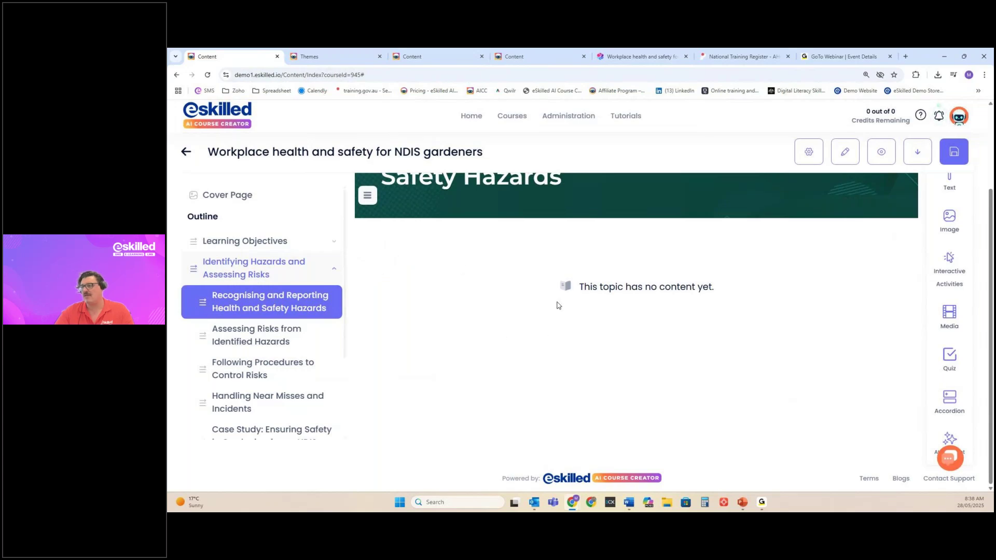
Generate new AI content for the emptied Recognising and Reporting Health and Safety Hazards topic
{"action": "left_click", "coordinate": [948, 440]}
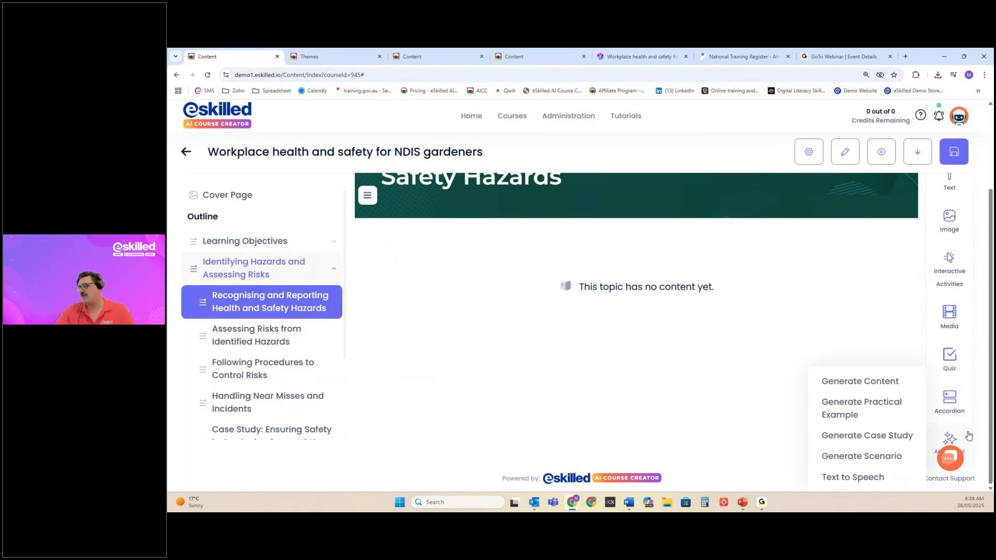
{"action": "left_click", "coordinate": [546, 334]}
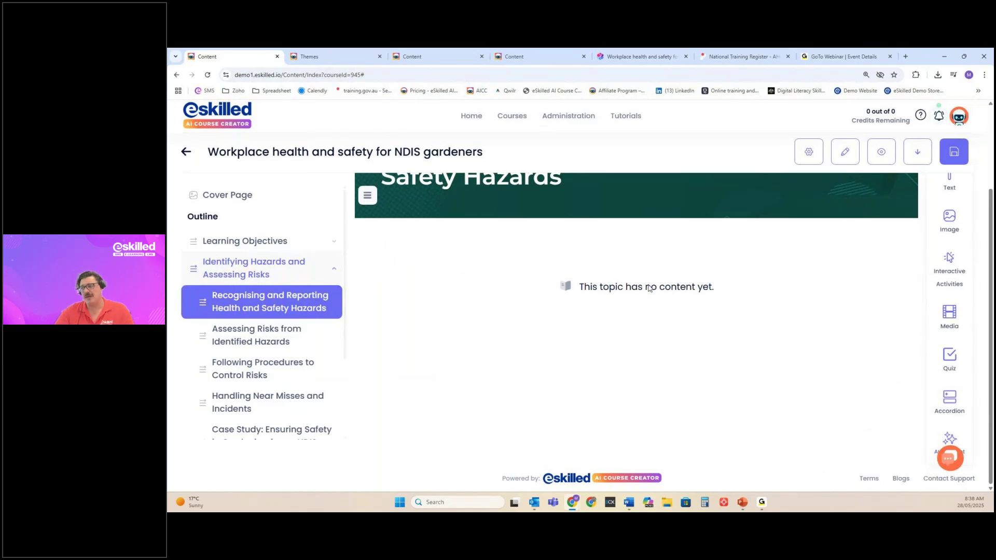
{"action": "left_click_drag", "start_coordinate": [739, 292], "coordinate": [563, 288]}
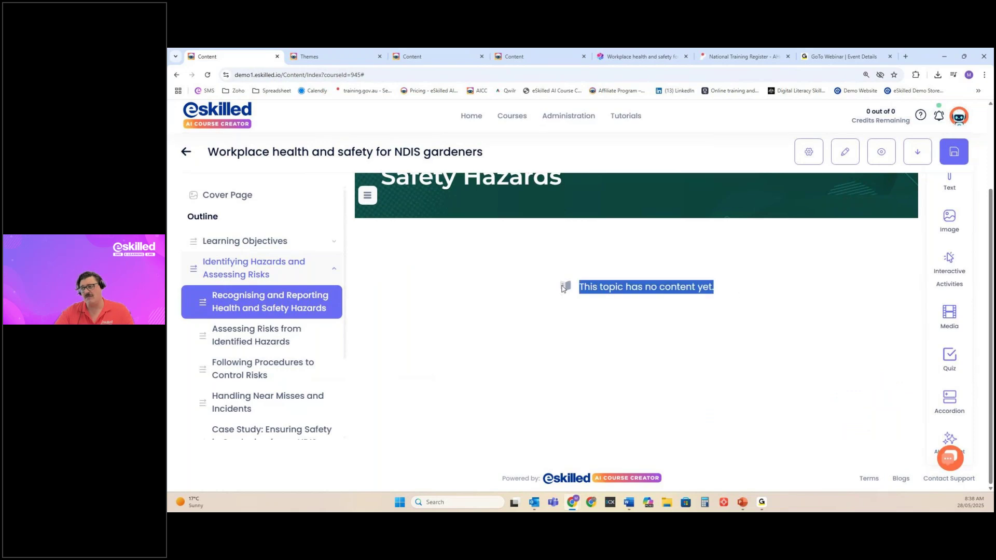
{"action": "left_click", "coordinate": [948, 440]}
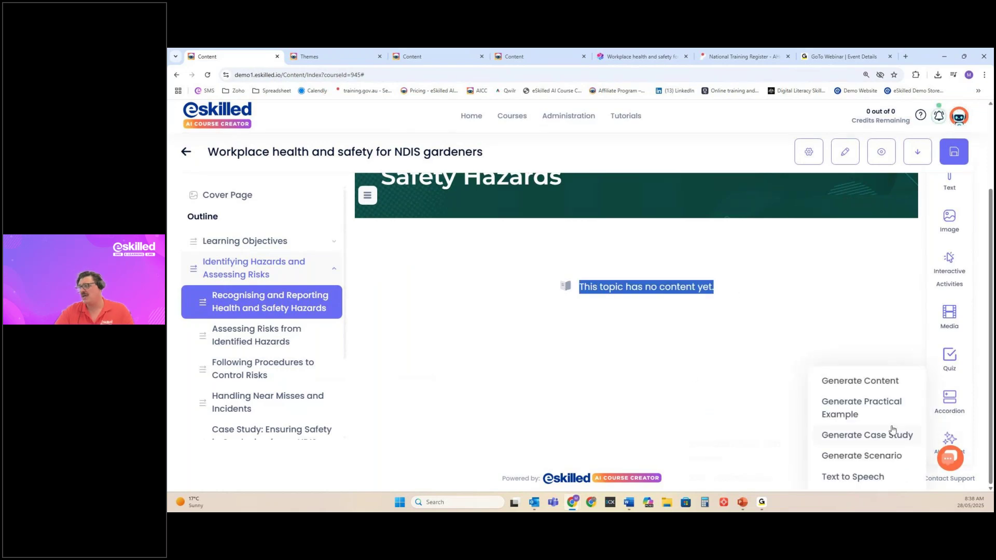
{"action": "left_click", "coordinate": [844, 382]}
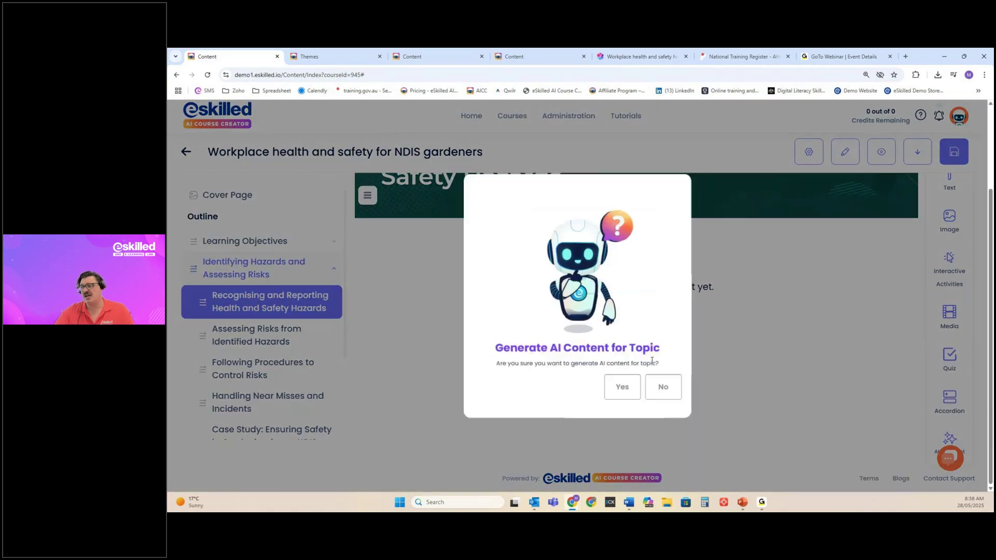
{"action": "left_click", "coordinate": [610, 394]}
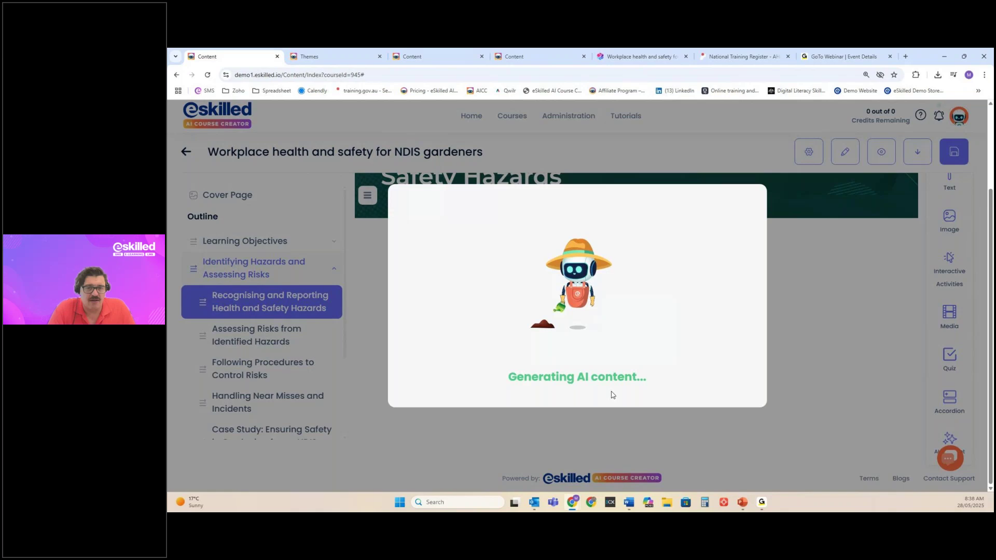
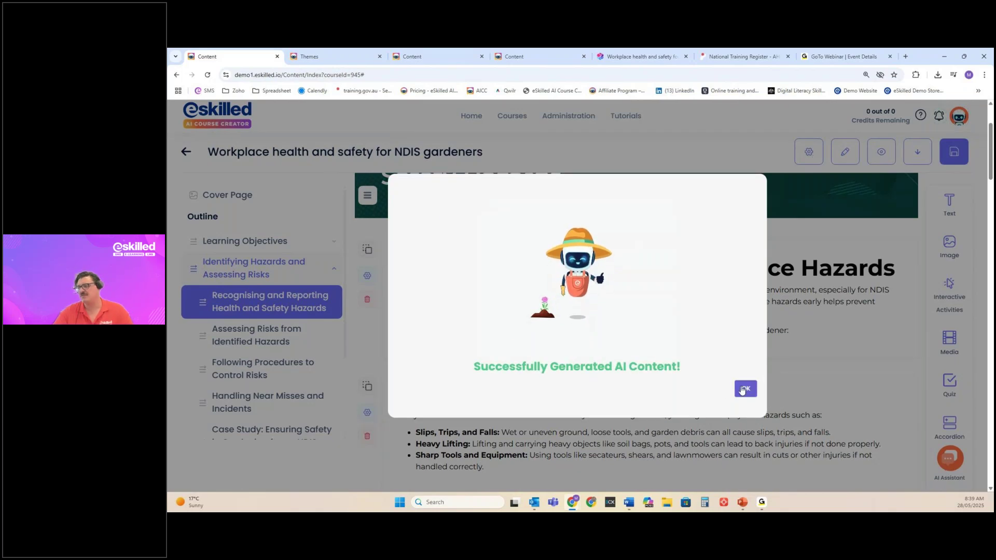
{"action": "left_click", "coordinate": [746, 388]}
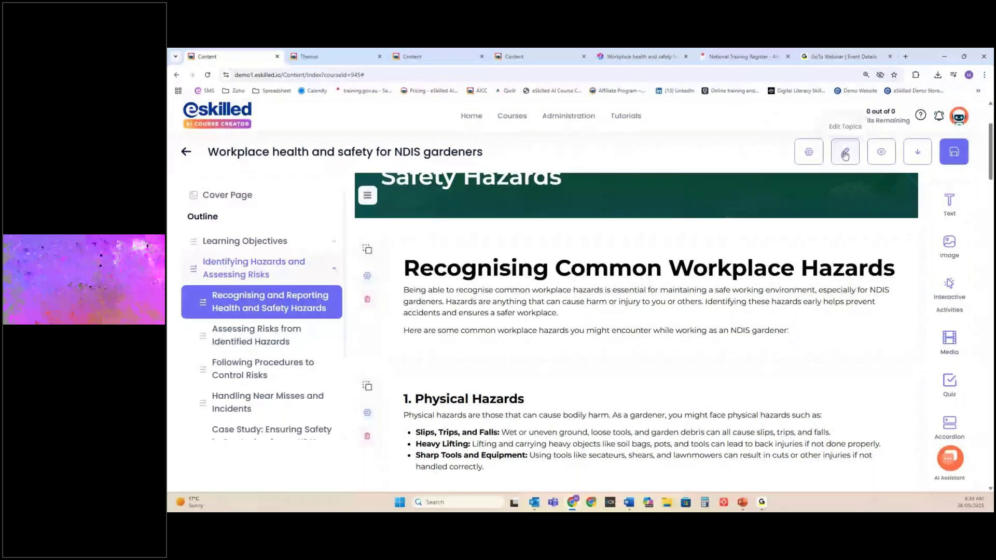
Switch to the Responsible Service of Alcohol - Test Doc conversion course and look through its outline topics
{"action": "left_click", "coordinate": [332, 57]}
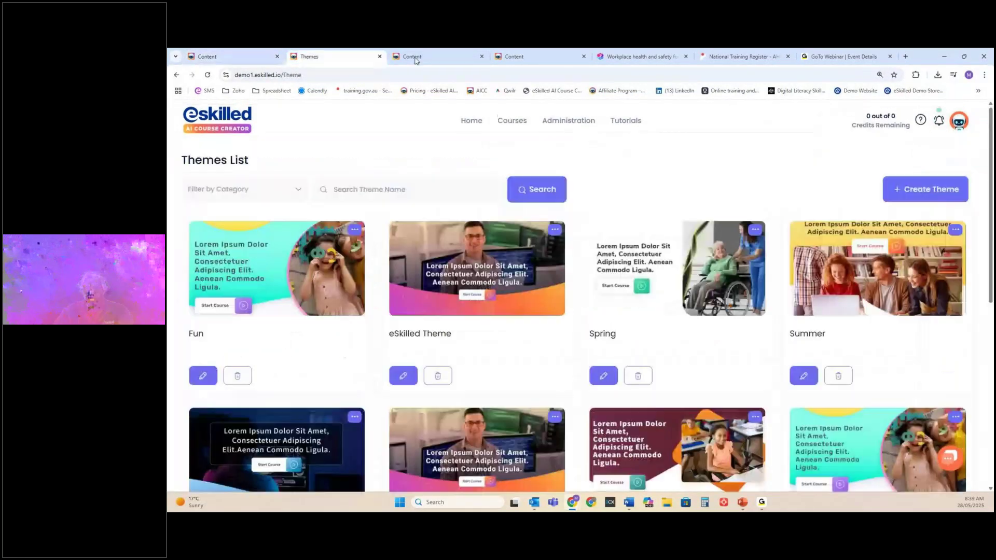
{"action": "left_click", "coordinate": [429, 60]}
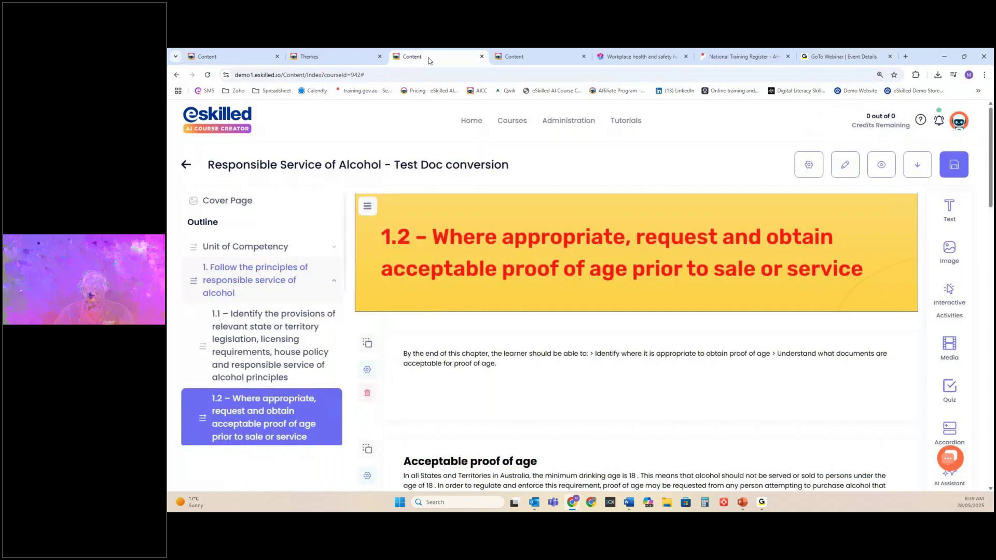
{"action": "left_click", "coordinate": [254, 280]}
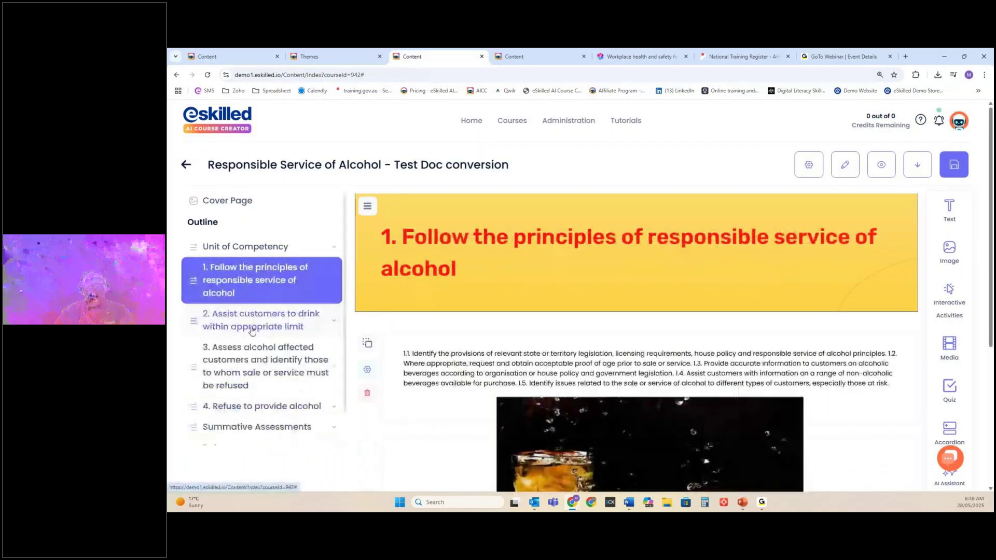
{"action": "scroll", "coordinate": [260, 340], "scroll_direction": "down", "scroll_amount": 1}
{"action": "scroll", "coordinate": [251, 335], "scroll_direction": "up", "scroll_amount": 1}
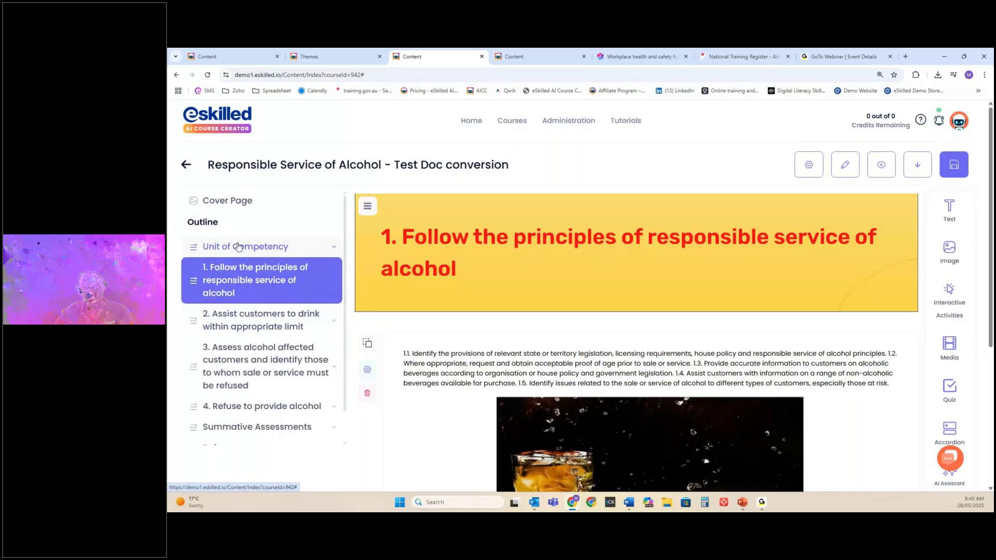
{"action": "scroll", "coordinate": [235, 270], "scroll_direction": "down", "scroll_amount": 1}
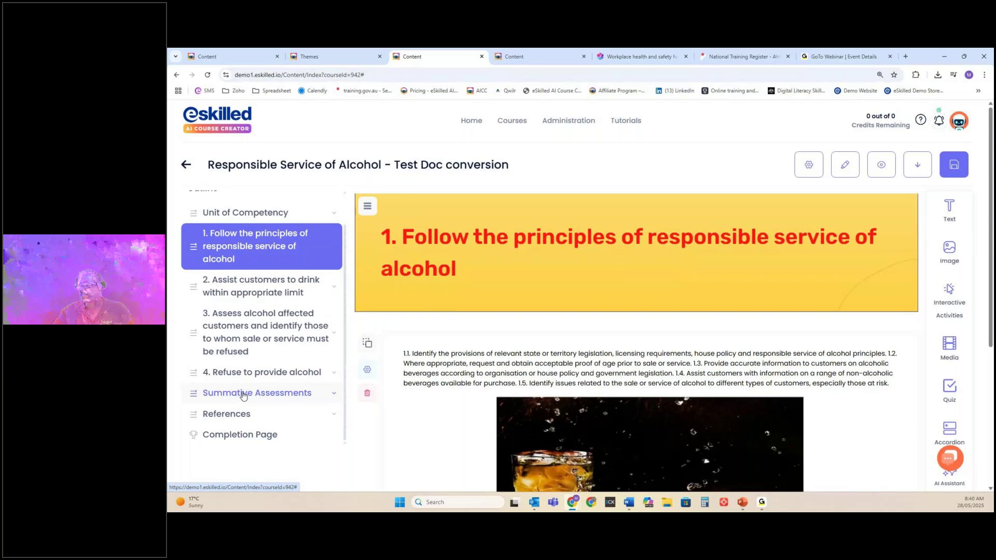
{"action": "scroll", "coordinate": [255, 372], "scroll_direction": "up", "scroll_amount": 1}
Open the alcohol course's topics for editing and delete the Unit of Competency topic
{"action": "left_click", "coordinate": [845, 170]}
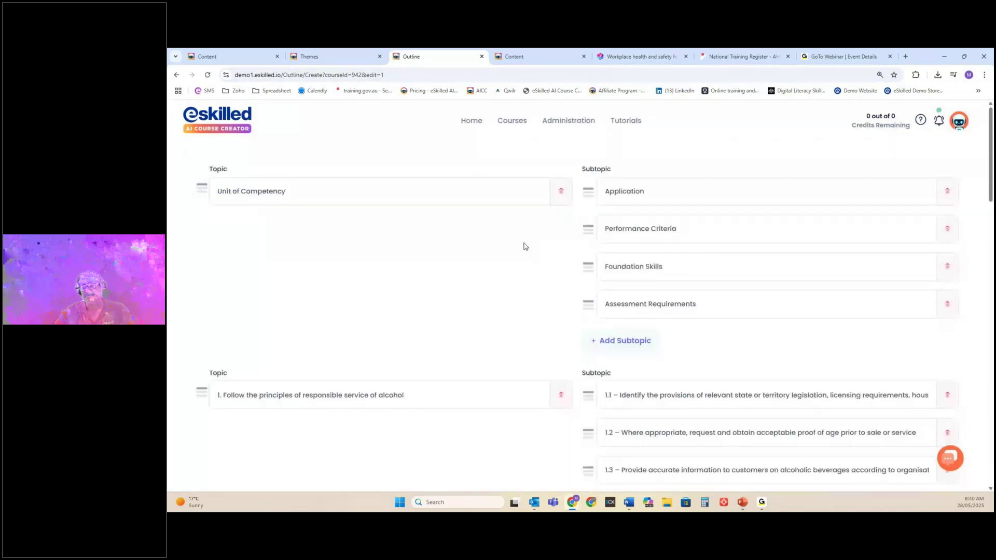
{"action": "left_click", "coordinate": [561, 191]}
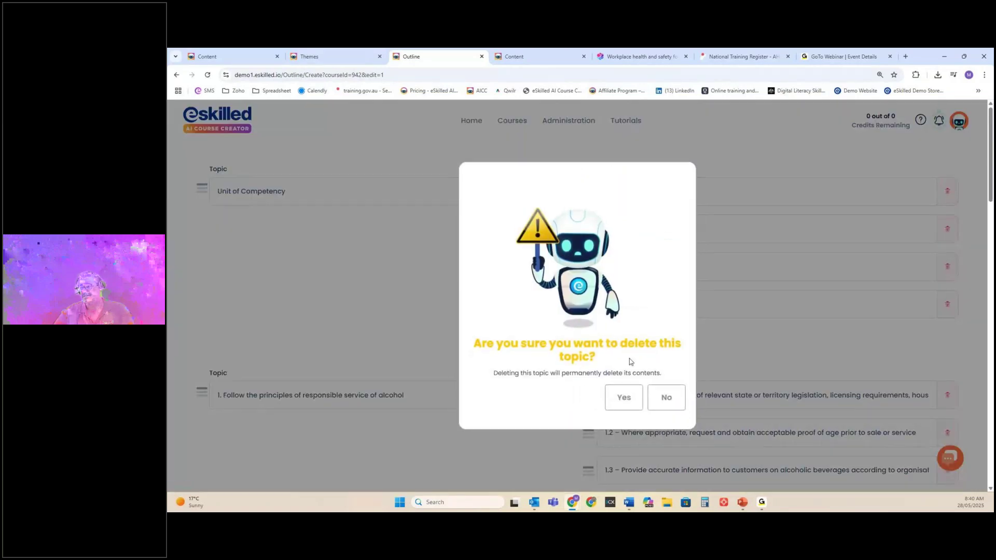
{"action": "left_click", "coordinate": [617, 399]}
{"action": "scroll", "coordinate": [425, 285], "scroll_direction": "down", "scroll_amount": 15}
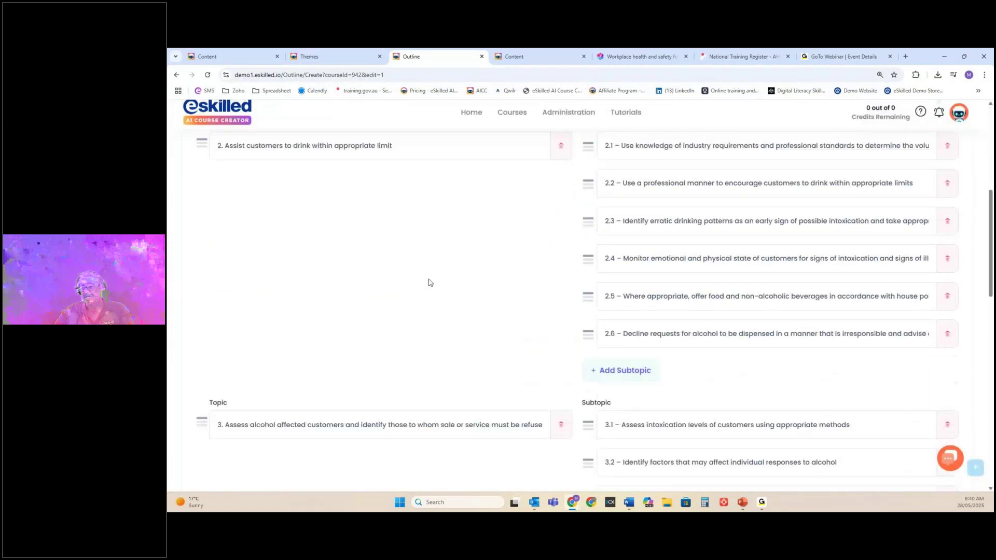
Delete the Summative Assessments topic and save the changed outline, entering CONFIRM to approve the topic deletions
{"action": "left_click", "coordinate": [561, 188]}
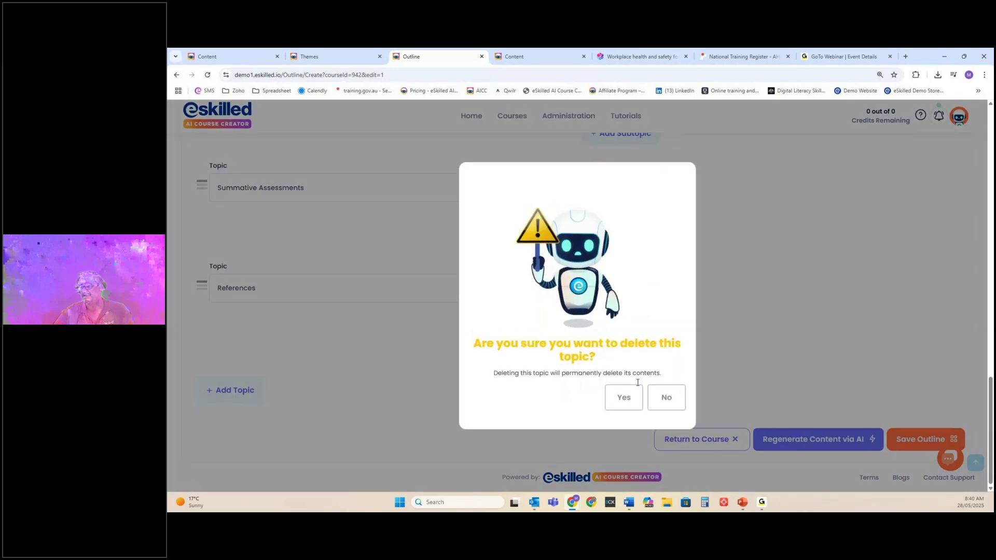
{"action": "left_click", "coordinate": [625, 397]}
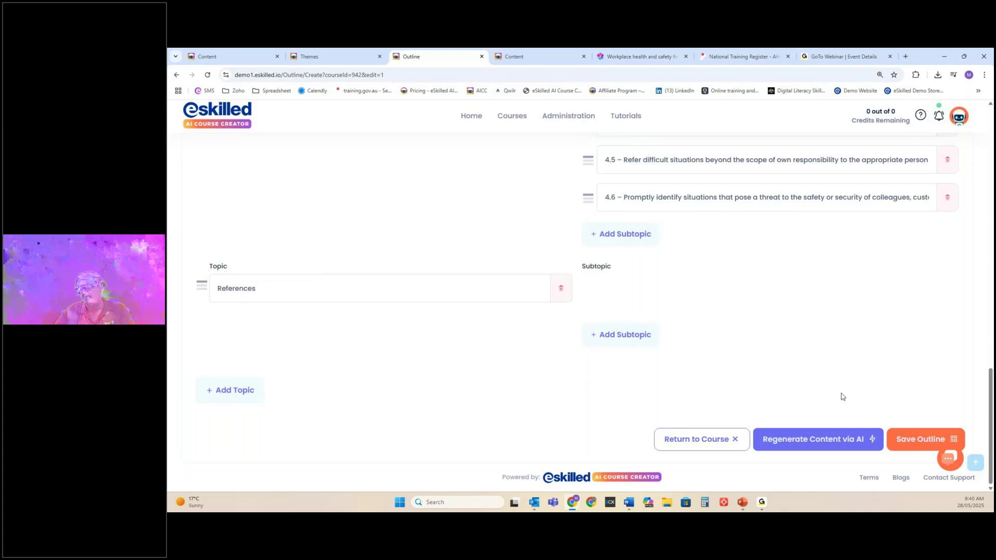
{"action": "left_click", "coordinate": [927, 441]}
{"action": "left_click", "coordinate": [578, 395]}
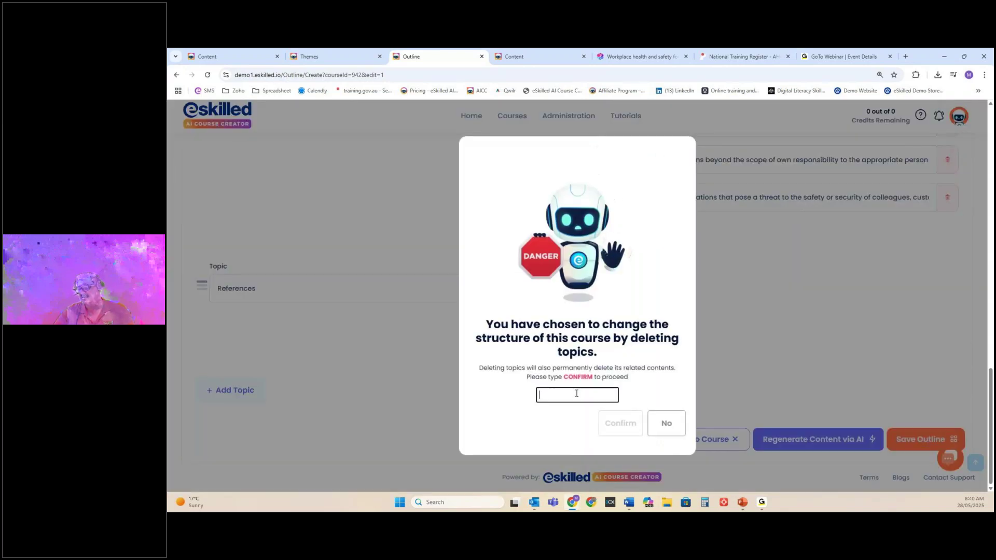
{"action": "type", "text": "CON"}
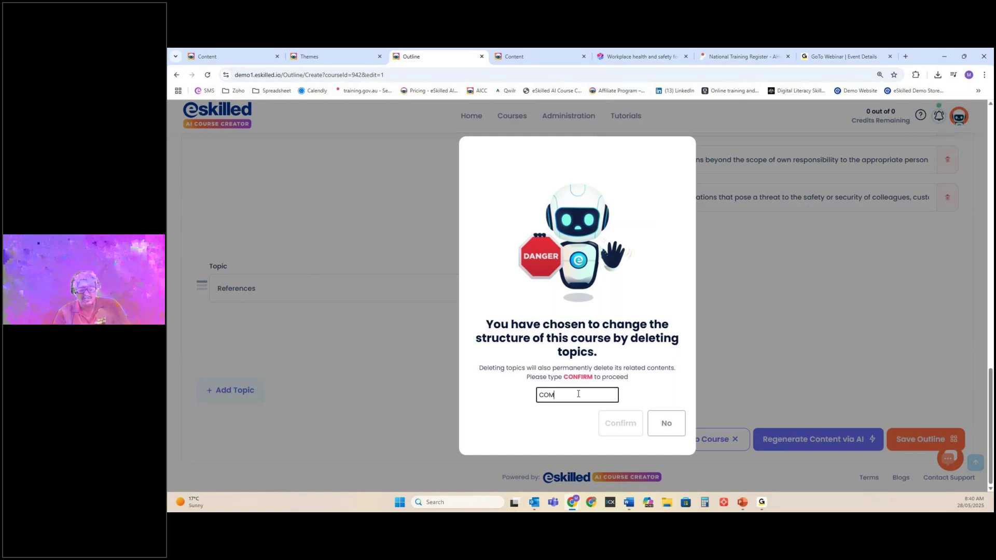
{"action": "type", "text": "FIRM"}
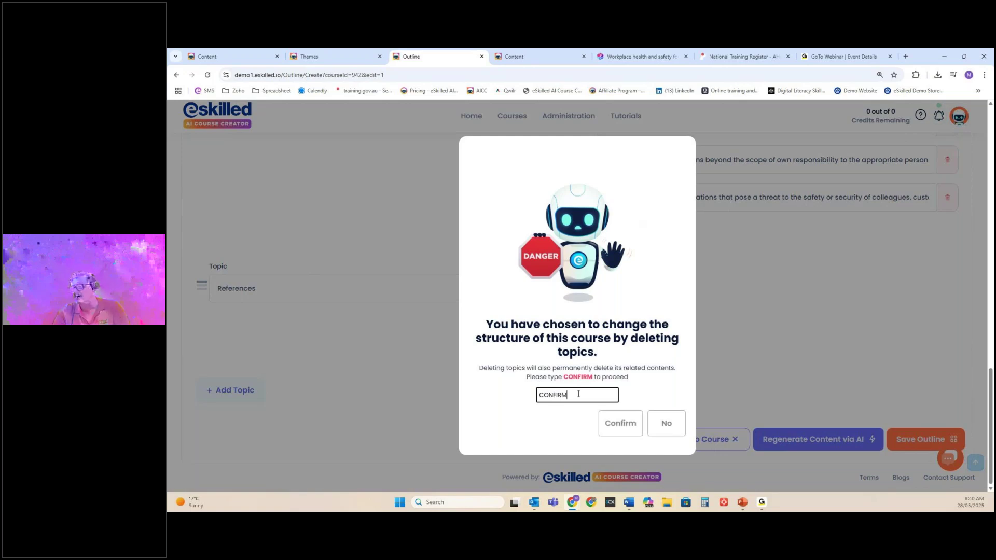
{"action": "left_click_drag", "start_coordinate": [564, 377], "coordinate": [593, 378]}
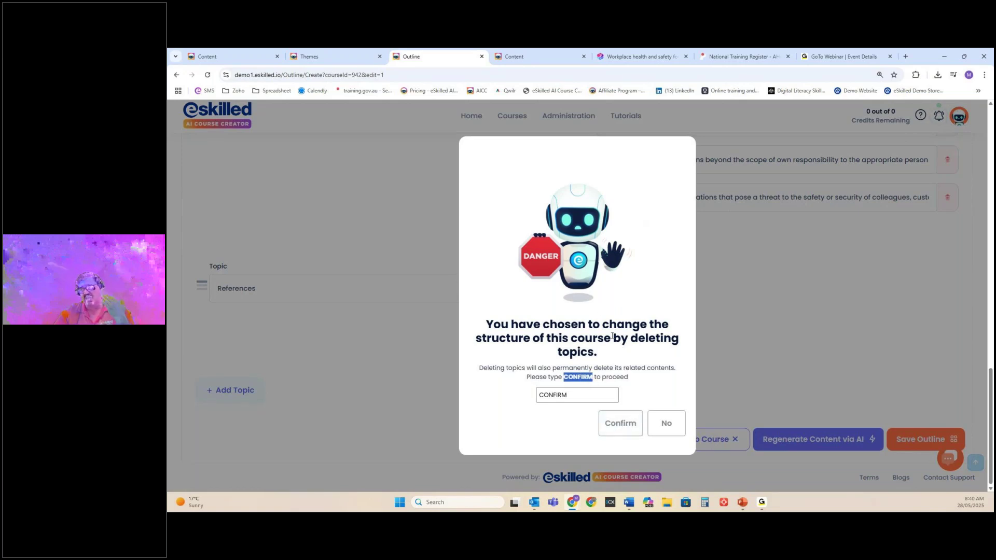
{"action": "left_click", "coordinate": [620, 423]}
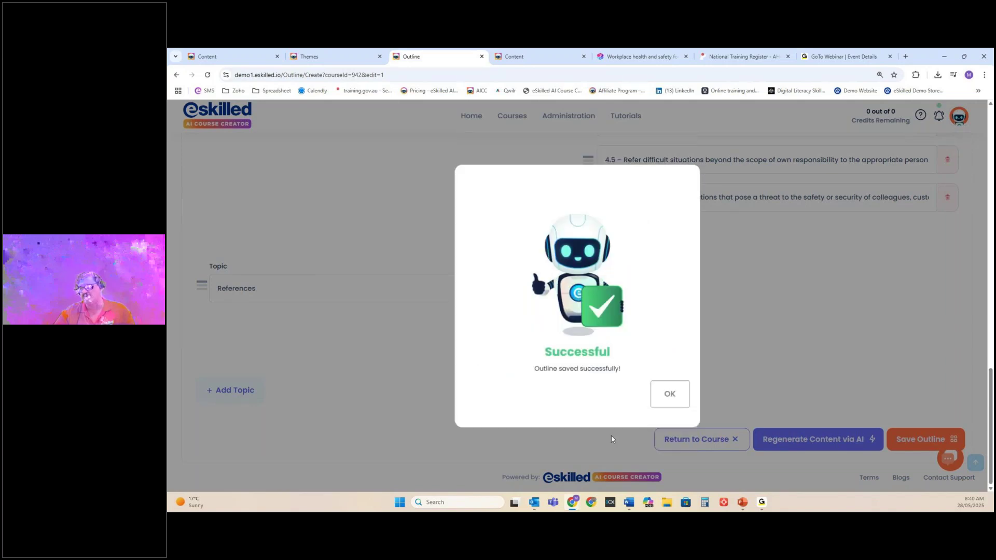
{"action": "left_click", "coordinate": [666, 390]}
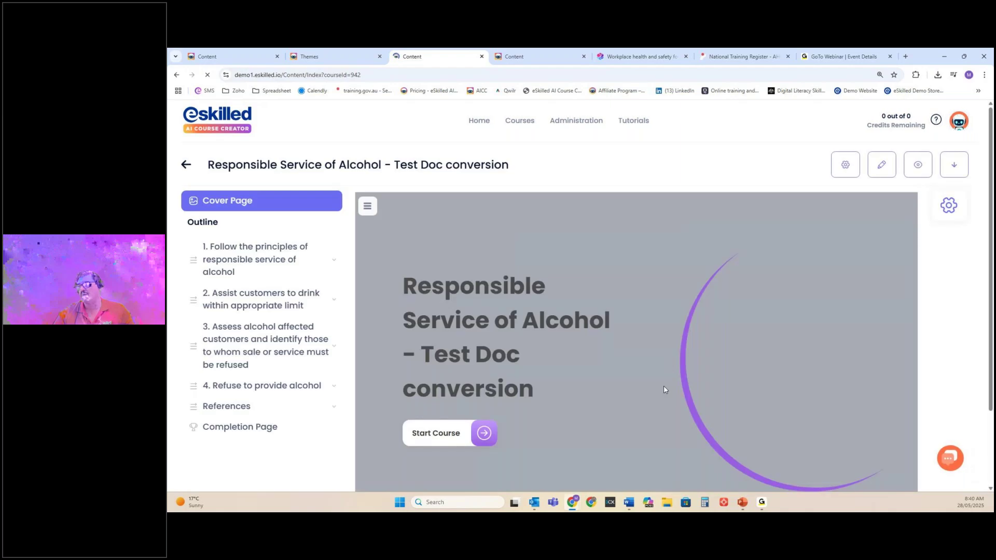
Examine the converted content of topic 1's subtopics, reading through 1.3 on providing accurate information to customers
{"action": "left_click", "coordinate": [241, 253]}
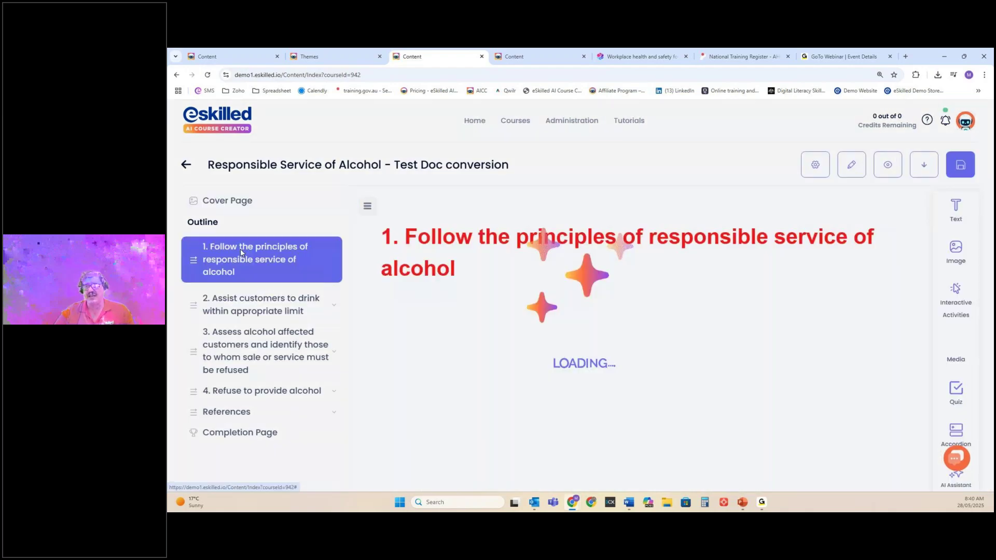
{"action": "left_click", "coordinate": [248, 327]}
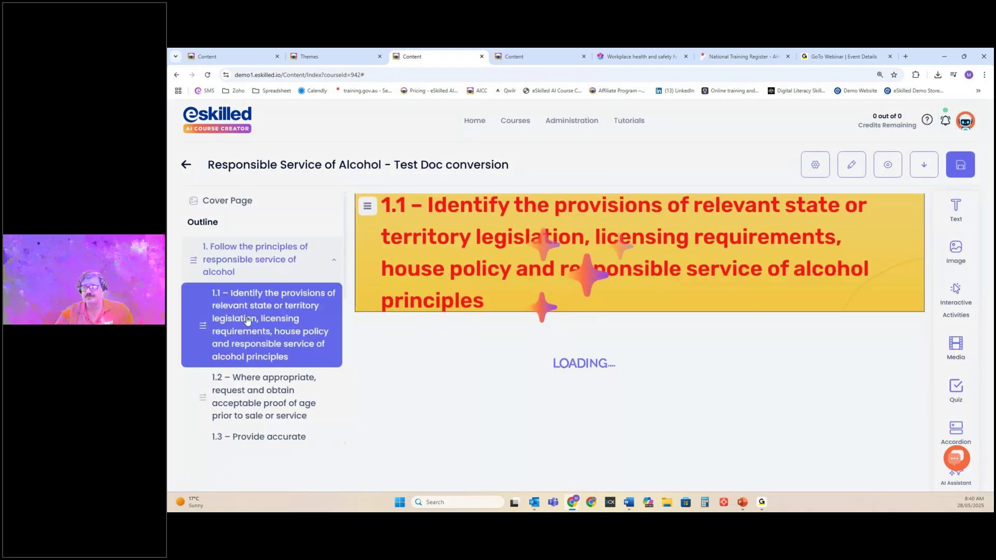
{"action": "scroll", "coordinate": [251, 391], "scroll_direction": "down", "scroll_amount": 4}
{"action": "left_click", "coordinate": [257, 291]}
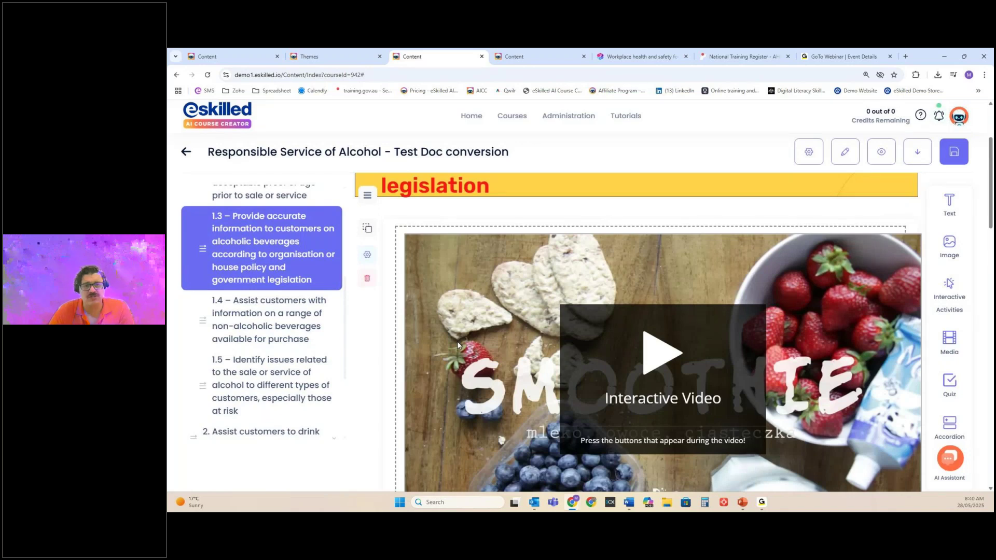
{"action": "scroll", "coordinate": [458, 344], "scroll_direction": "down", "scroll_amount": 3}
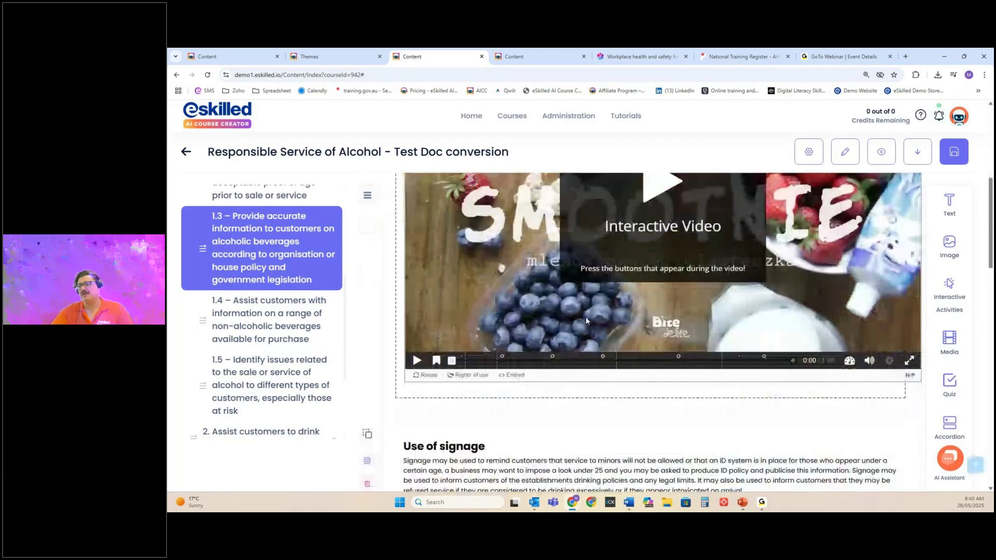
{"action": "scroll", "coordinate": [647, 437], "scroll_direction": "down", "scroll_amount": 3}
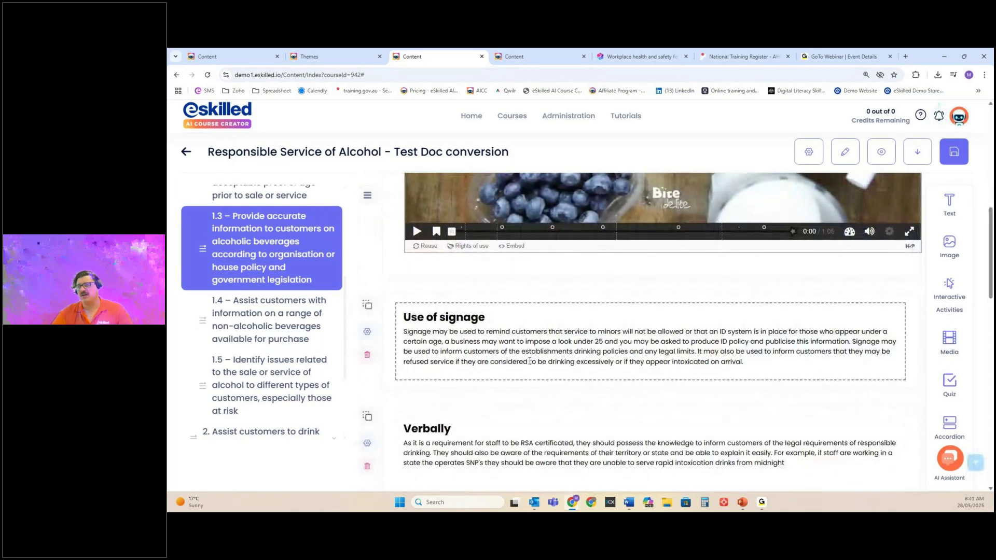
{"action": "scroll", "coordinate": [527, 356], "scroll_direction": "down", "scroll_amount": 5}
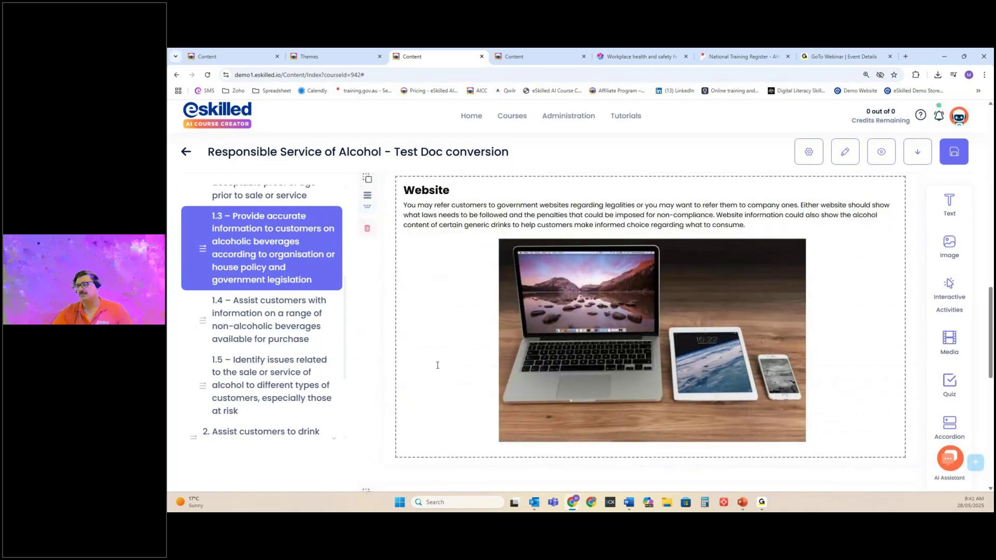
{"action": "scroll", "coordinate": [445, 361], "scroll_direction": "down", "scroll_amount": 4}
{"action": "scroll", "coordinate": [447, 355], "scroll_direction": "down", "scroll_amount": 4}
{"action": "scroll", "coordinate": [713, 246], "scroll_direction": "up", "scroll_amount": 6}
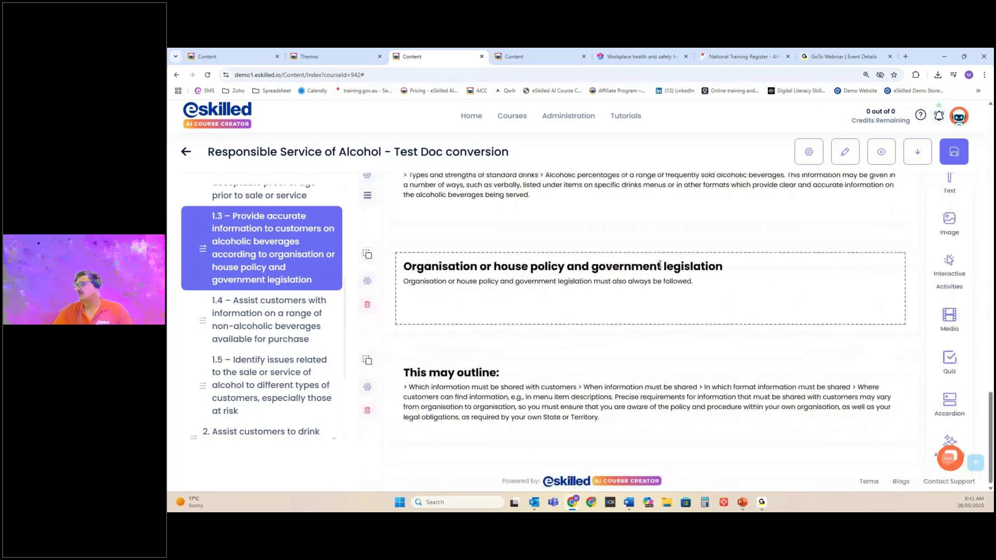
{"action": "scroll", "coordinate": [646, 277], "scroll_direction": "up", "scroll_amount": 4}
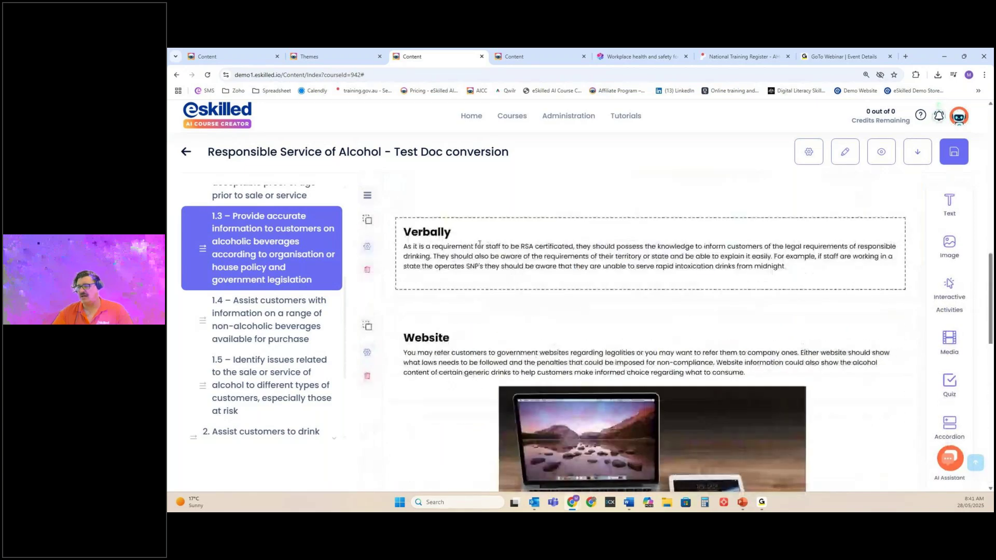
{"action": "scroll", "coordinate": [614, 223], "scroll_direction": "up", "scroll_amount": 3}
Open the Use of signage text block for editing and view its additional formatting options
{"action": "left_click", "coordinate": [536, 280]}
{"action": "left_click", "coordinate": [907, 268]}
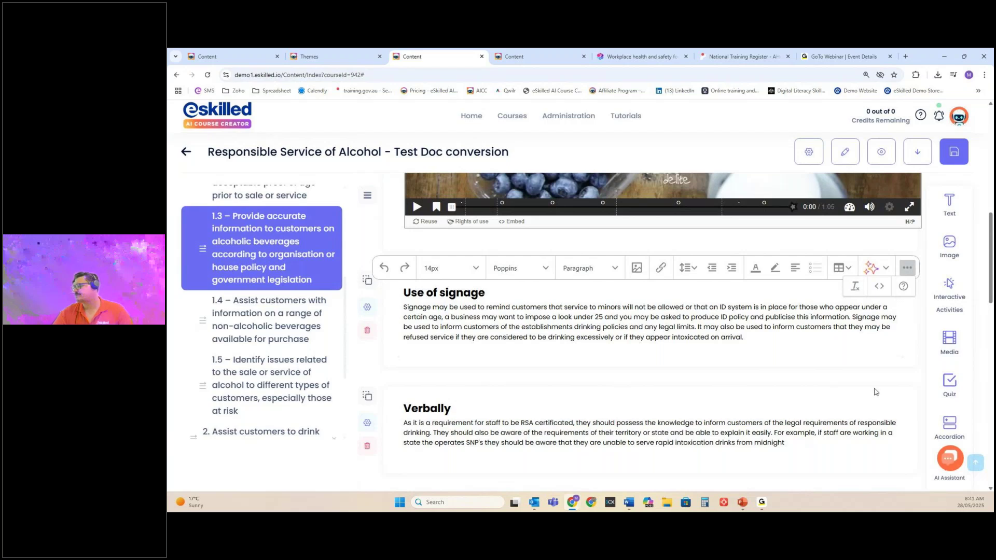
{"action": "left_click", "coordinate": [313, 237]}
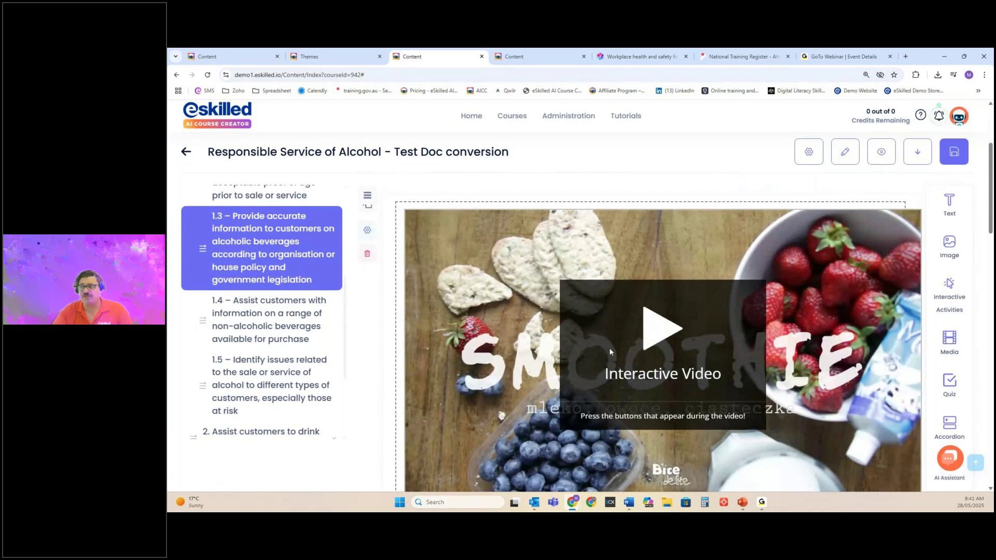
Go to the course list and examine the SCORM download versions and other export options of the SIS30812 Certificate III in Sports Trainer course
{"action": "mouse_move", "coordinate": [960, 284]}
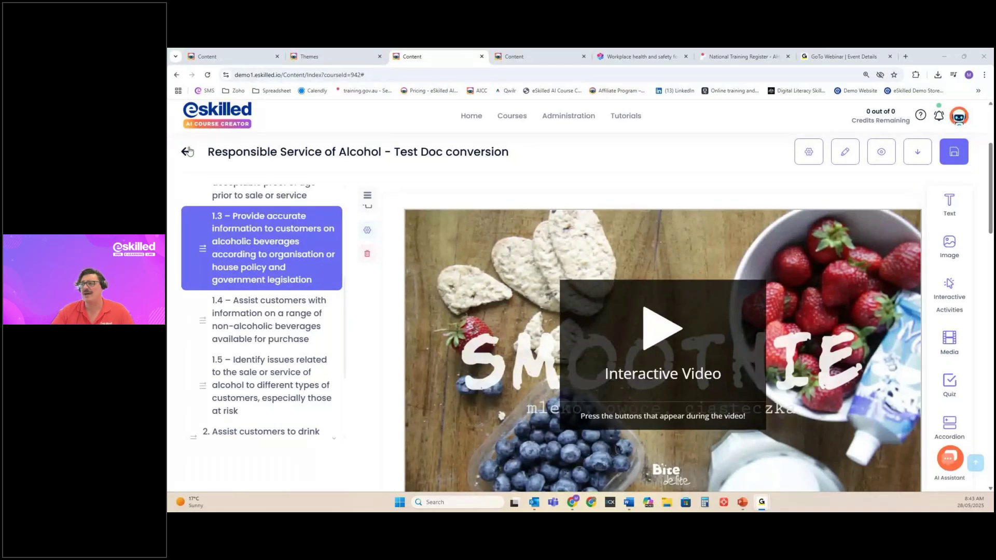
{"action": "mouse_move", "coordinate": [516, 122]}
{"action": "left_click", "coordinate": [515, 140]}
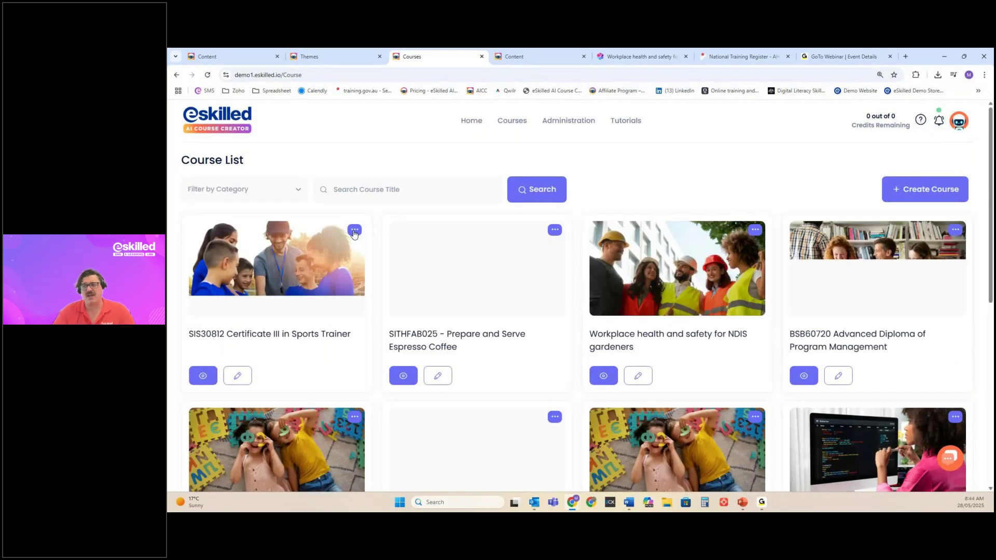
{"action": "left_click", "coordinate": [355, 231]}
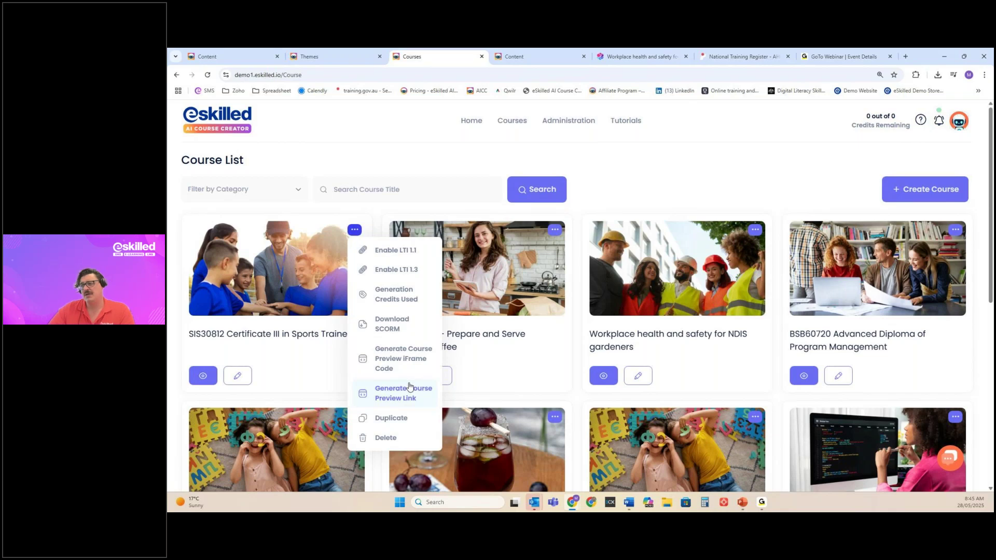
{"action": "left_click", "coordinate": [383, 323]}
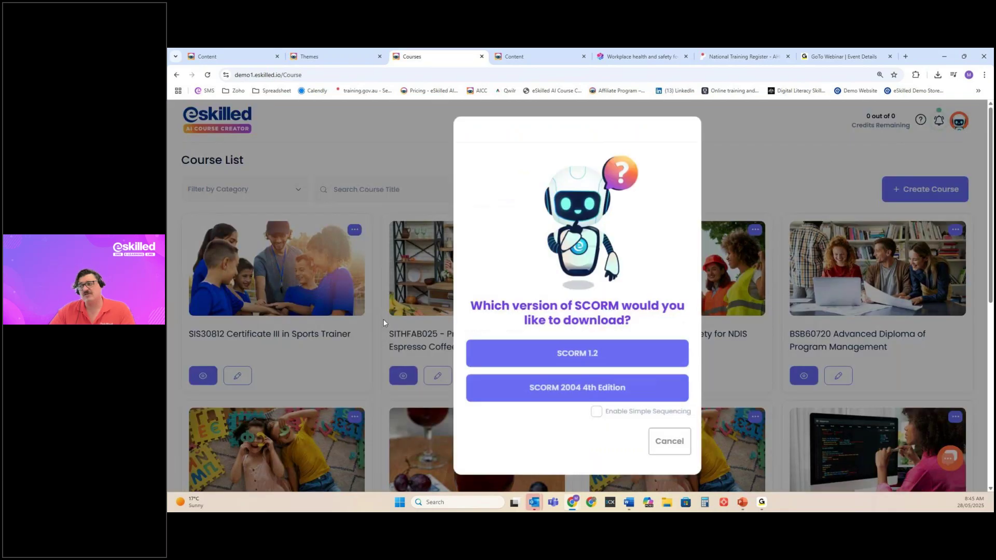
{"action": "left_click", "coordinate": [665, 436]}
{"action": "left_click", "coordinate": [354, 229]}
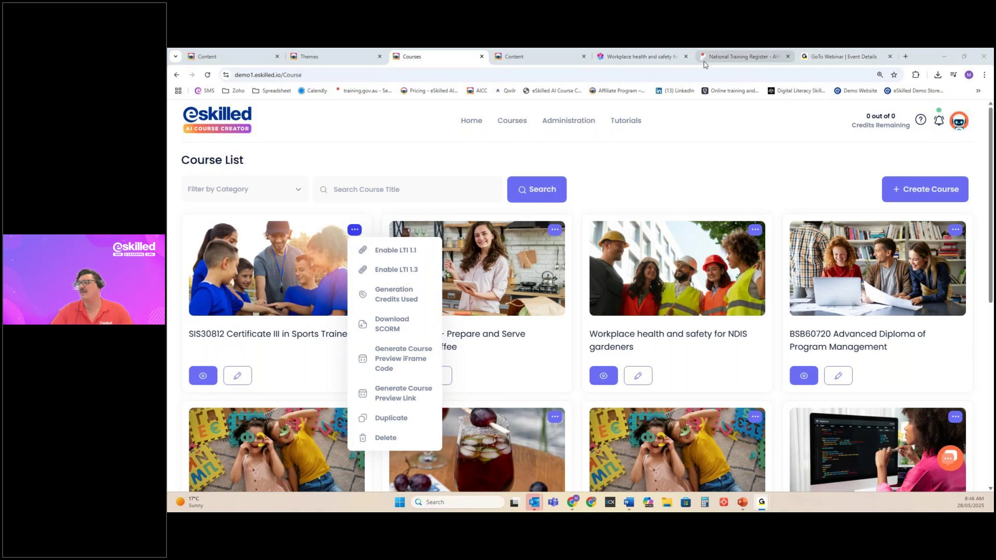
Switch to the student management system in a new tab, access its LMS and open the OLA - BSBPMG430 - Undertake Project Work course
{"action": "left_click", "coordinate": [905, 56]}
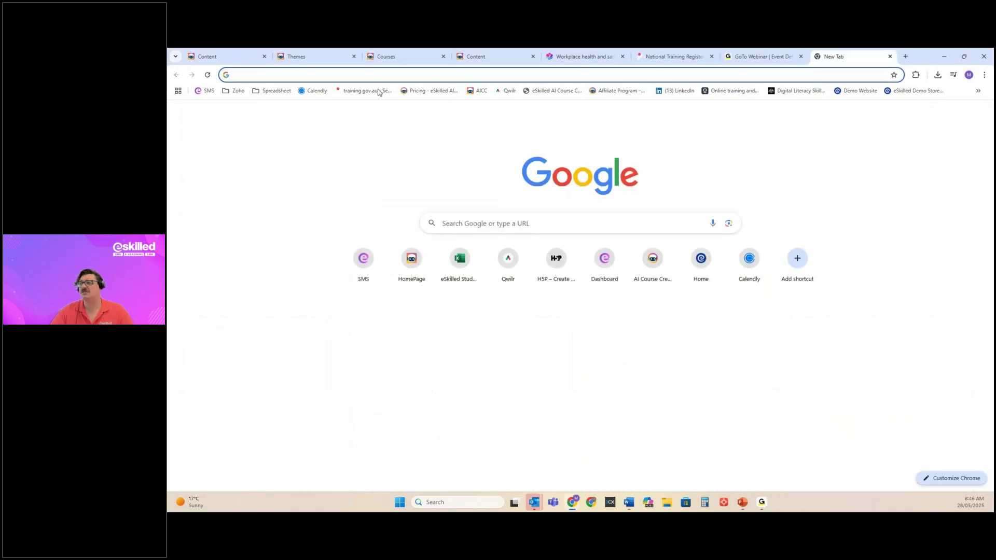
{"action": "left_click", "coordinate": [205, 91]}
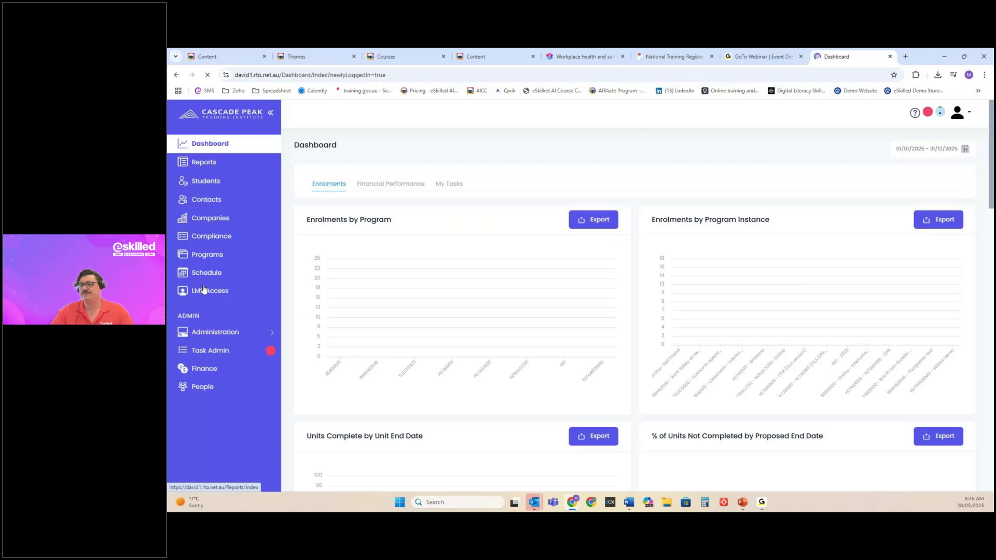
{"action": "left_click", "coordinate": [207, 291]}
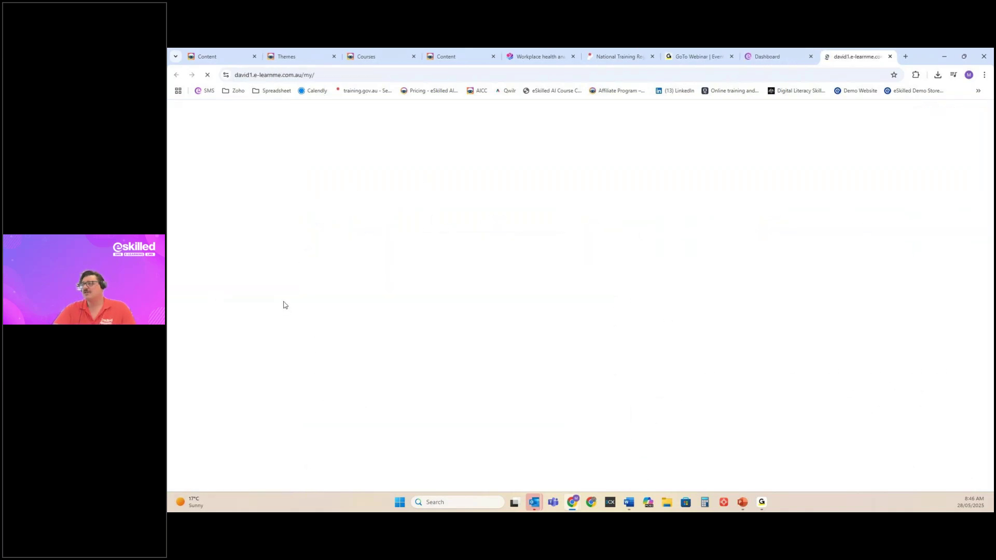
{"action": "left_click", "coordinate": [283, 155]}
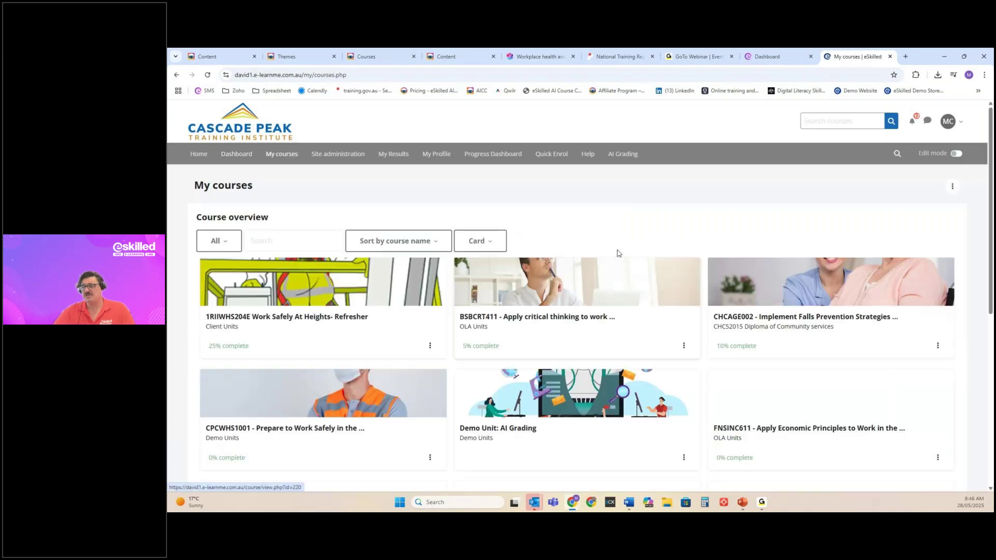
{"action": "scroll", "coordinate": [656, 286], "scroll_direction": "down", "scroll_amount": 5}
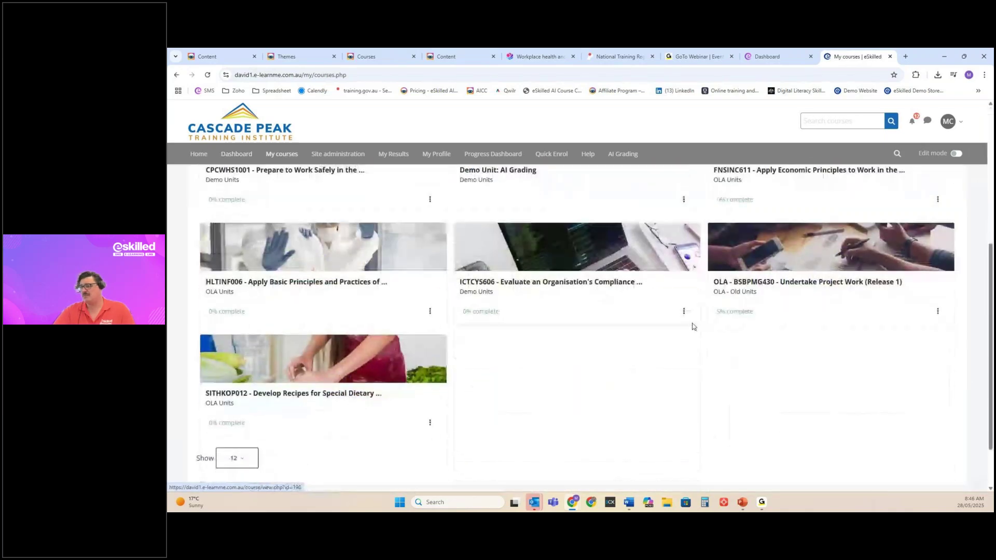
{"action": "left_click", "coordinate": [724, 288]}
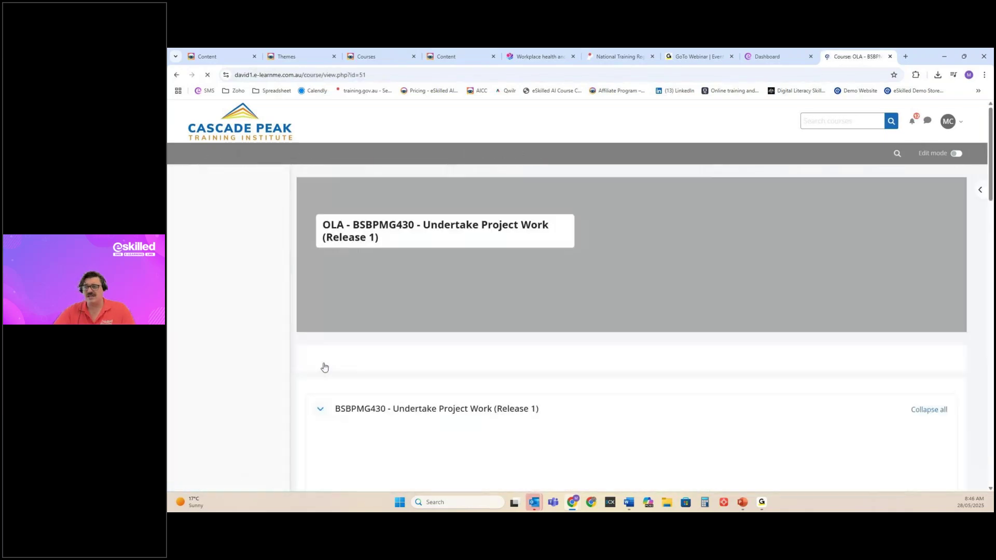
Turn on editing for the BSBPMG430 course and look through the activity types that can be added, including SCORM package and AICC course
{"action": "left_click", "coordinate": [957, 154]}
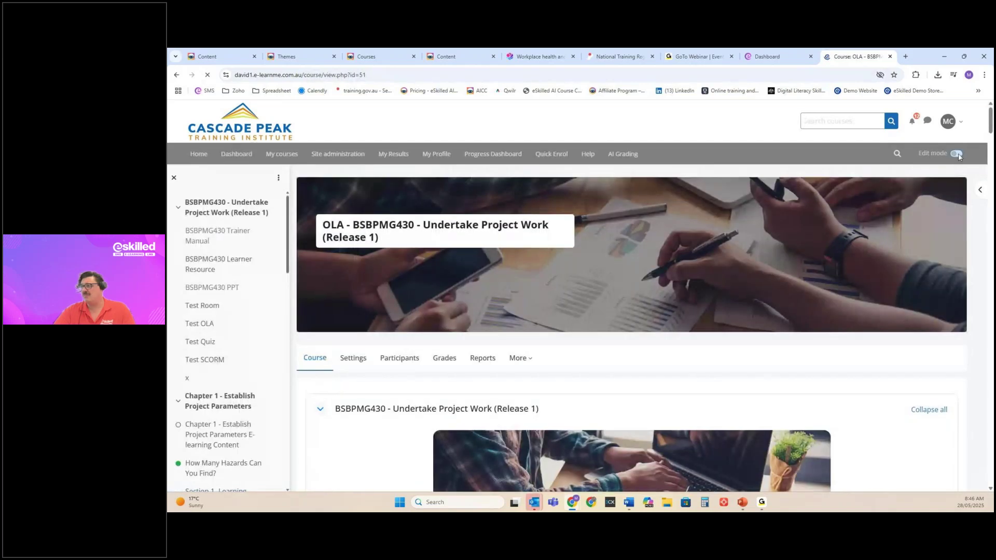
{"action": "scroll", "coordinate": [565, 334], "scroll_direction": "down", "scroll_amount": 10}
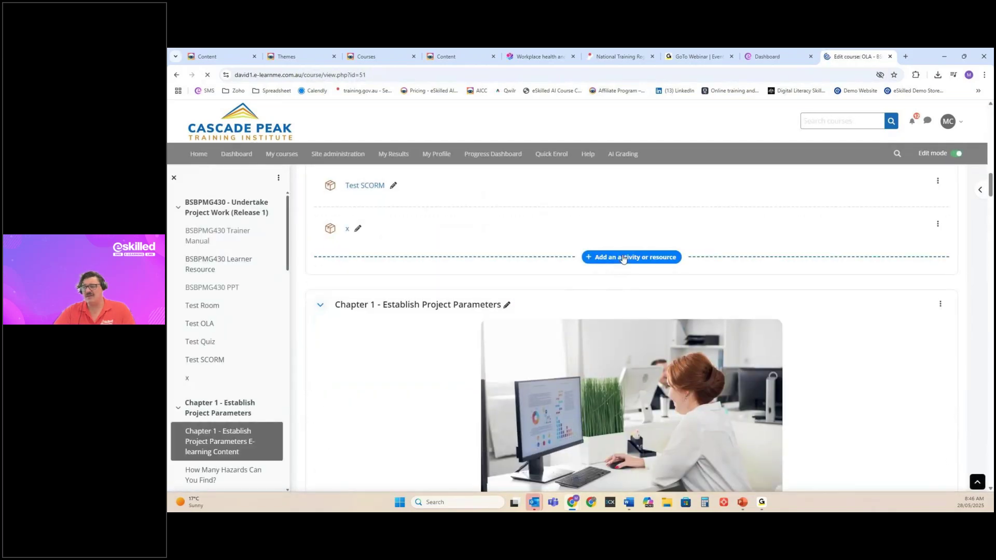
{"action": "left_click", "coordinate": [623, 258]}
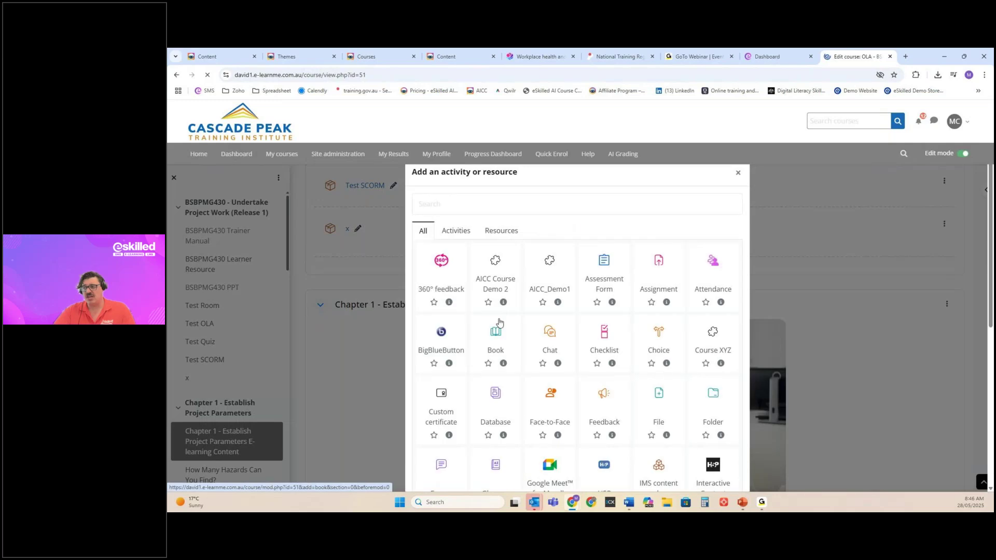
{"action": "scroll", "coordinate": [472, 438], "scroll_direction": "down", "scroll_amount": 2}
{"action": "scroll", "coordinate": [472, 438], "scroll_direction": "down", "scroll_amount": 2}
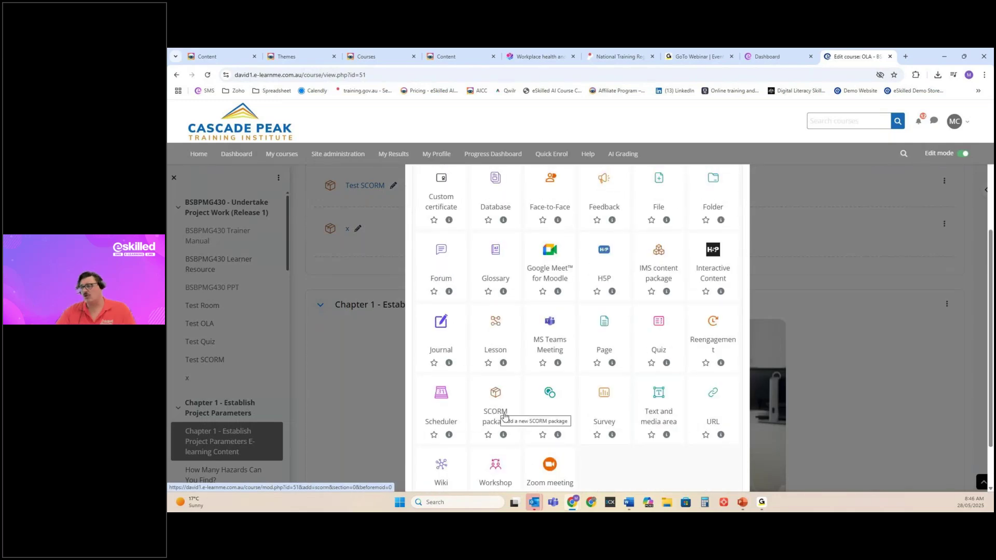
{"action": "scroll", "coordinate": [505, 415], "scroll_direction": "up", "scroll_amount": 5}
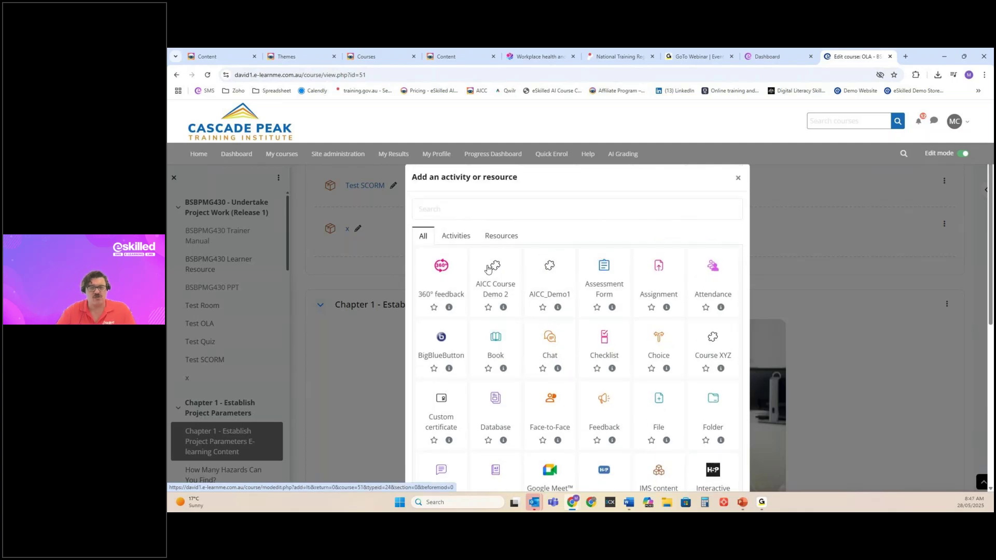
{"action": "left_click", "coordinate": [739, 179]}
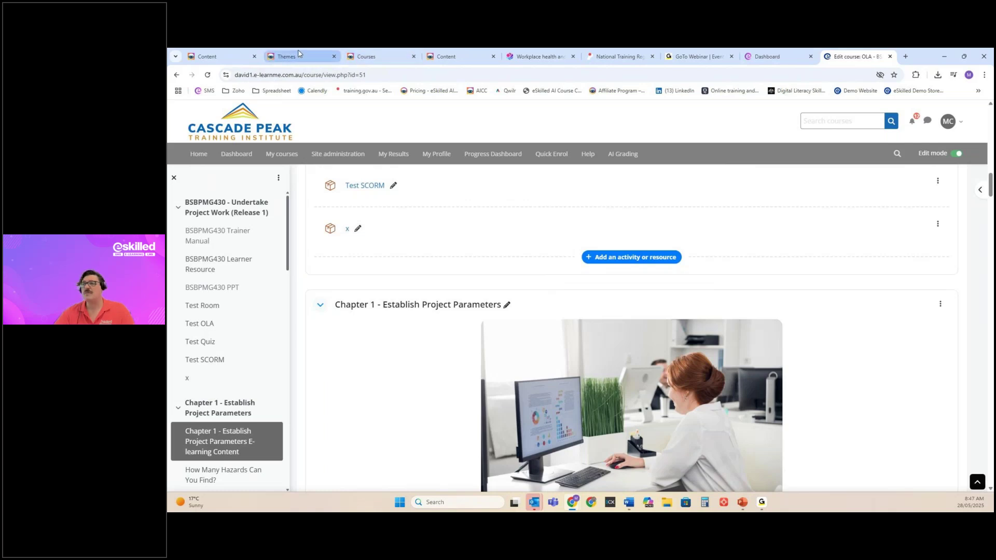
Switch back to the AI Course Creator and view the Workplace health and safety for NDIS gardeners course
{"action": "left_click", "coordinate": [319, 56]}
{"action": "left_click", "coordinate": [358, 56]}
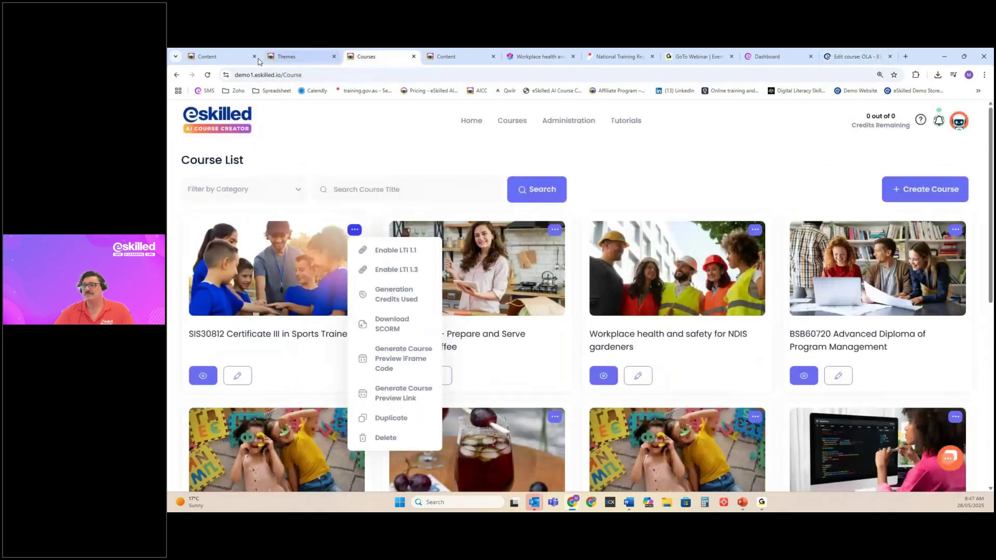
{"action": "left_click", "coordinate": [227, 58]}
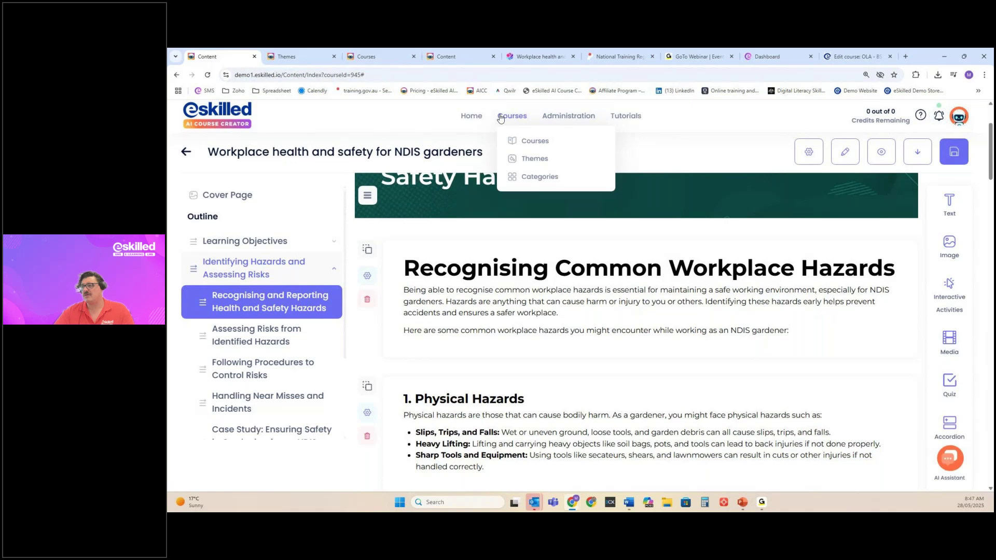
Open the AI Course Creator pricing page in a new tab and toggle the plans' billing period between monthly and annual
{"action": "left_click", "coordinate": [905, 56]}
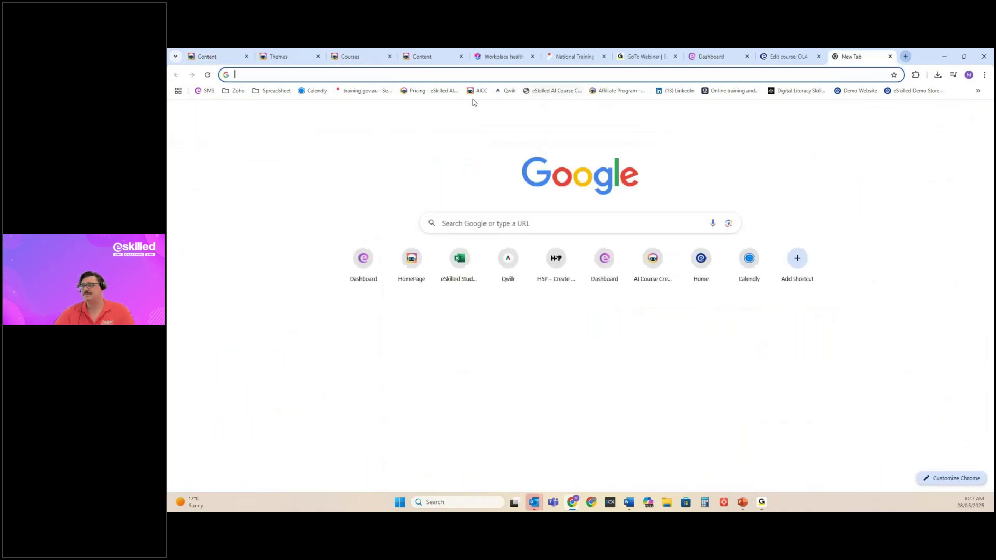
{"action": "left_click", "coordinate": [434, 91]}
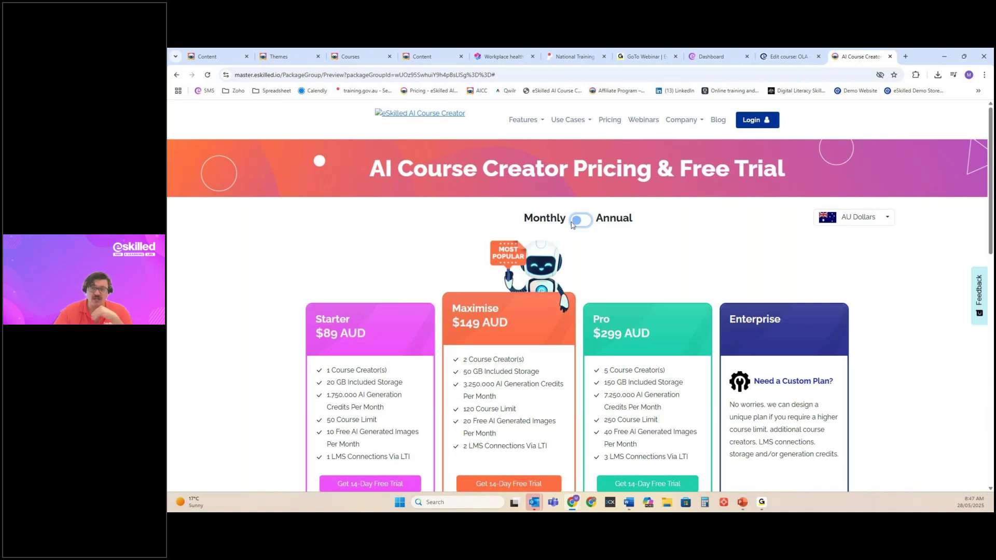
{"action": "left_click", "coordinate": [574, 223]}
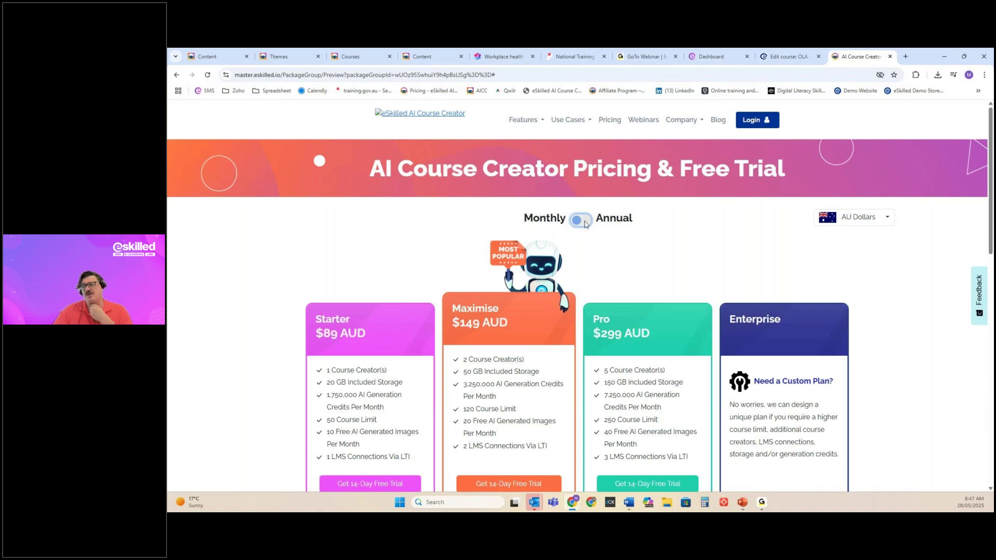